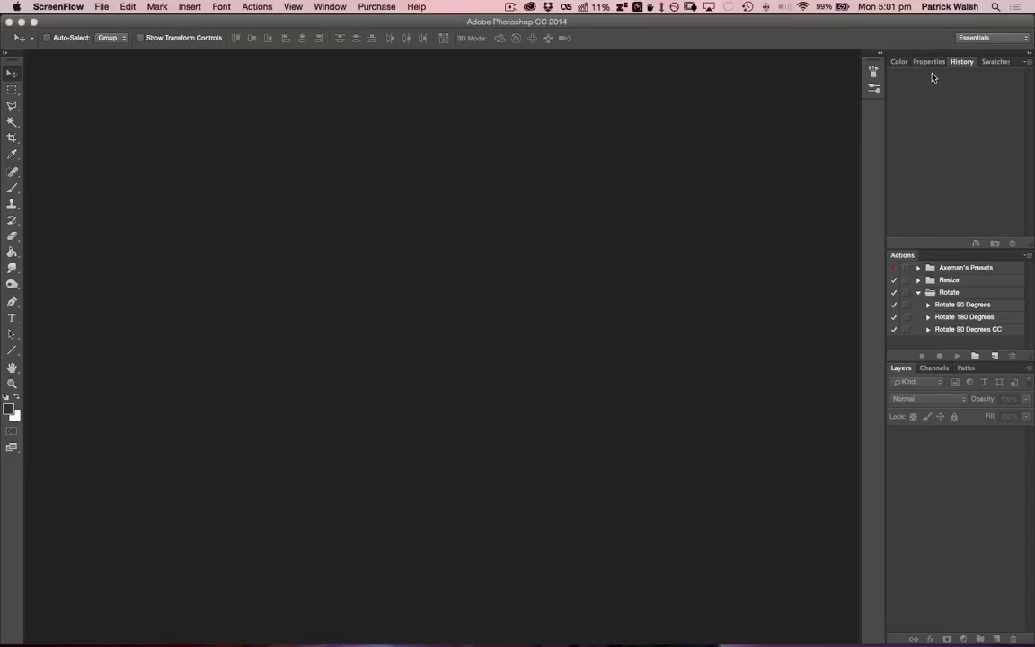
- Open Scan.tiff from the desktop in Photoshop and bring the mounted group photograph into close view
{"action": "mouse_move", "coordinate": [1034, 2]}
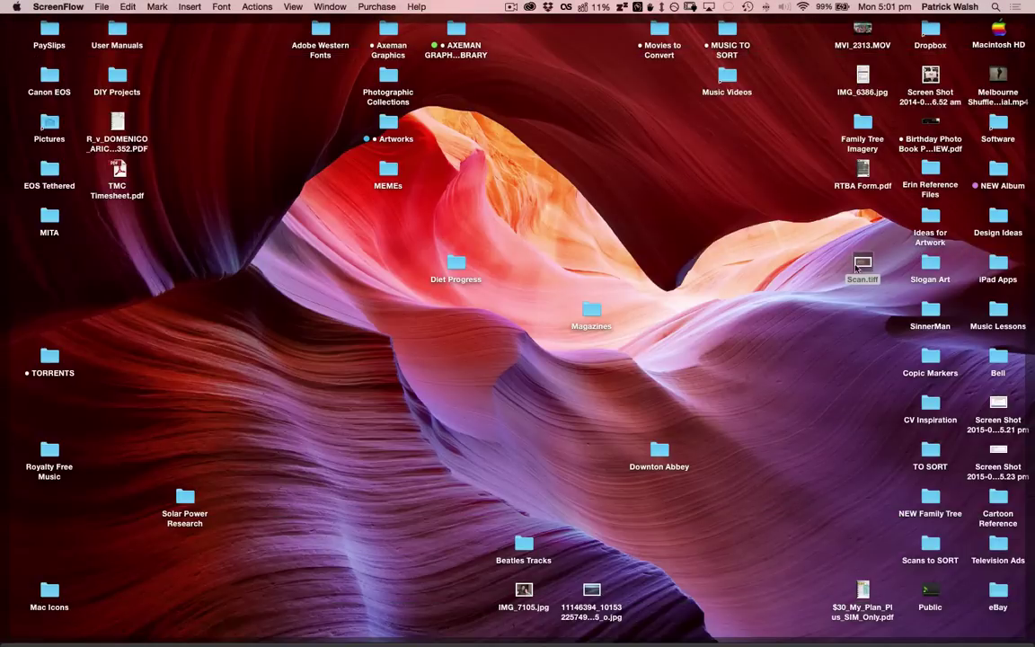
{"action": "double_click", "coordinate": [863, 263]}
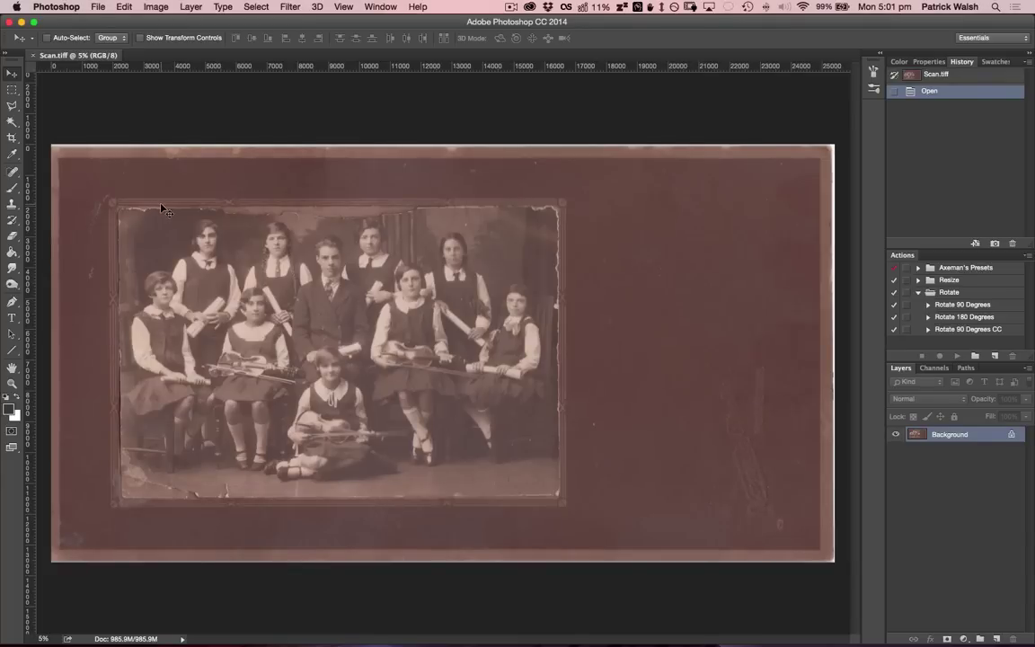
{"action": "key", "text": "super+equal"}
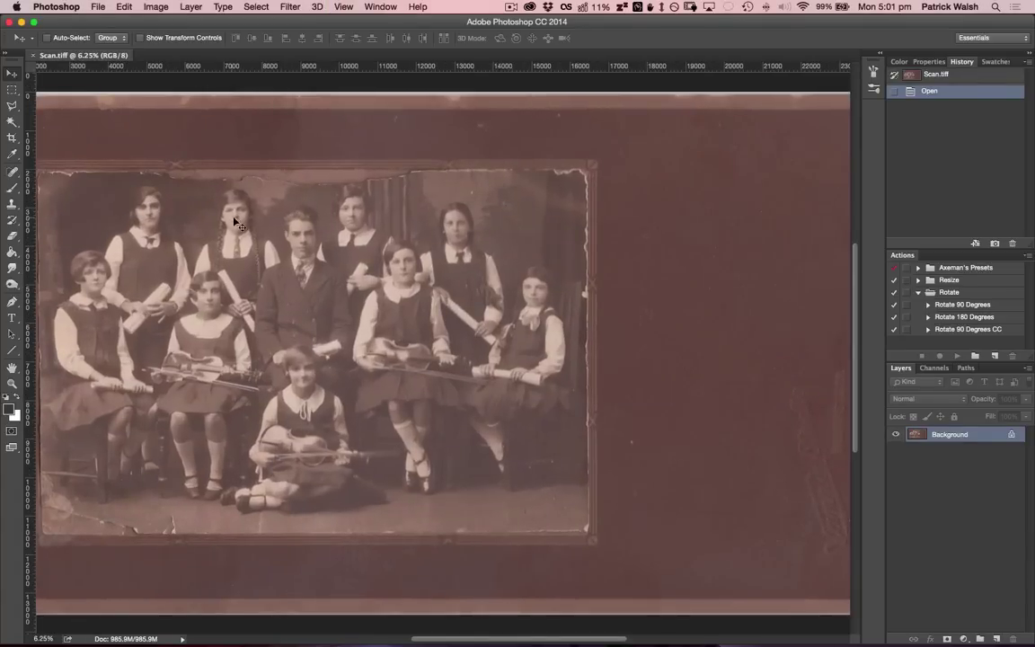
{"action": "left_click_drag", "start_coordinate": [234, 222], "coordinate": [440, 235]}
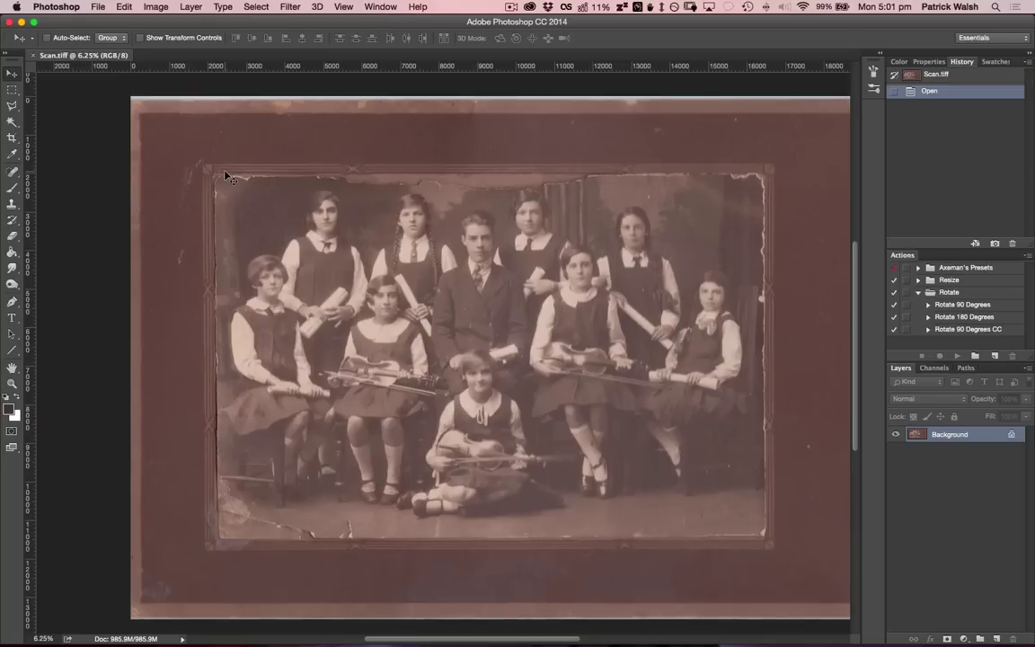
{"action": "key", "text": "m"}
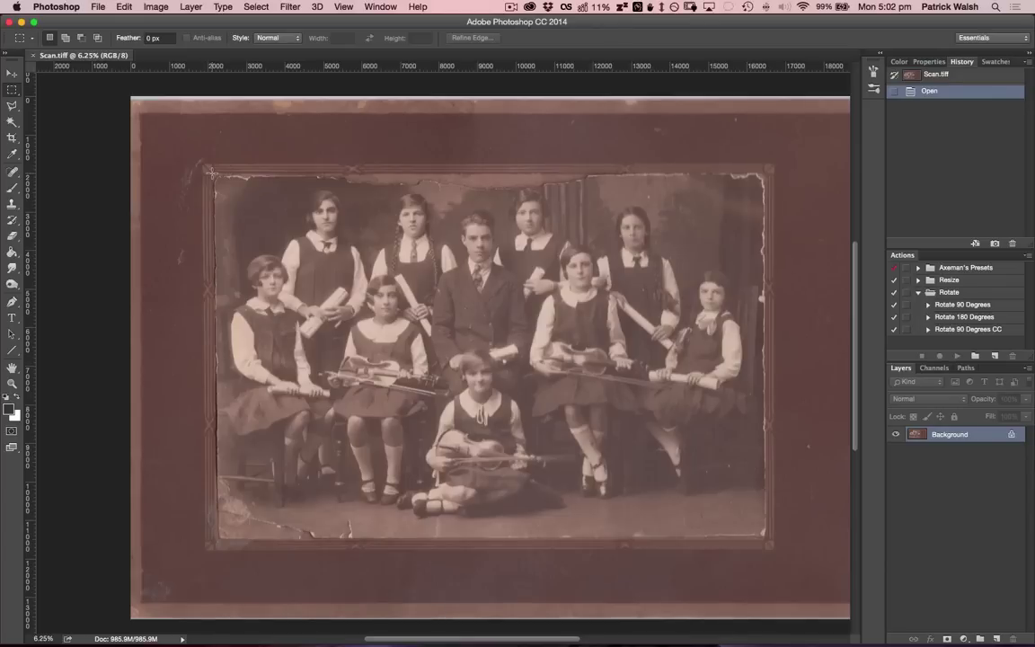
{"action": "left_click_drag", "start_coordinate": [213, 172], "coordinate": [766, 537]}
{"action": "scroll", "coordinate": [762, 546], "scroll_direction": "up", "scroll_amount": 1}
{"action": "key", "text": "super+d"}
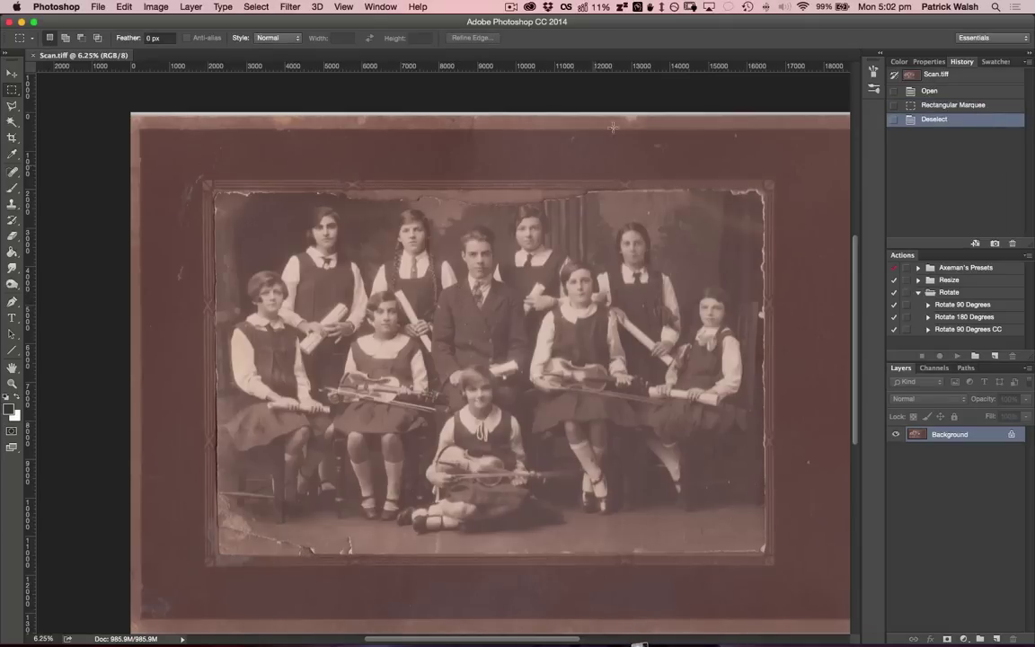
- Select the group photograph inside its mount by tracing its four corners with the Polygonal Lasso
{"action": "key", "text": "l"}
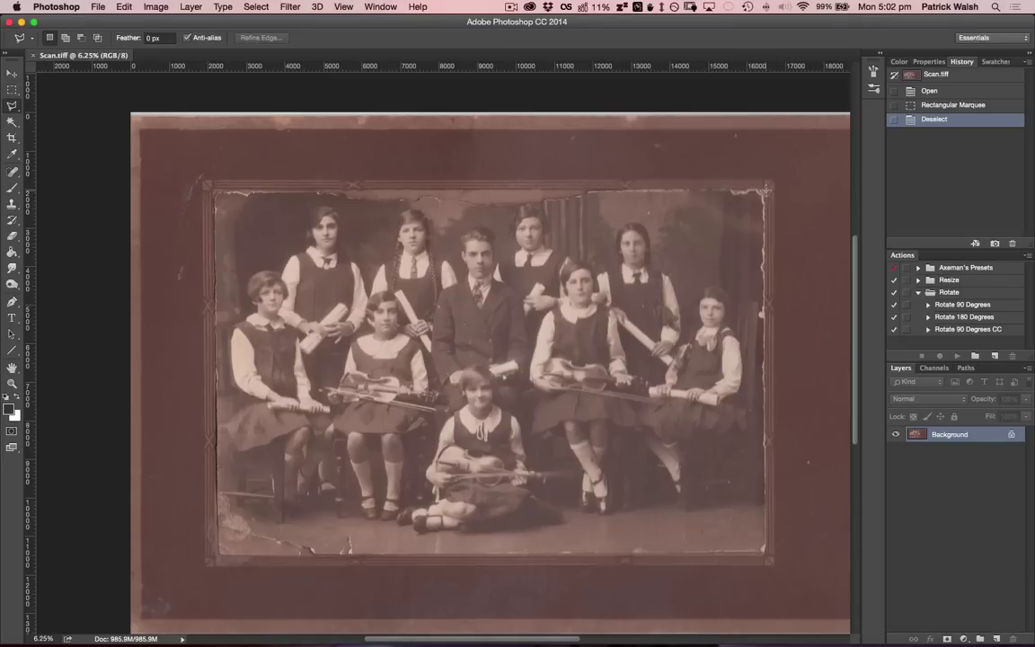
{"action": "left_click", "coordinate": [766, 188]}
{"action": "left_click", "coordinate": [210, 187]}
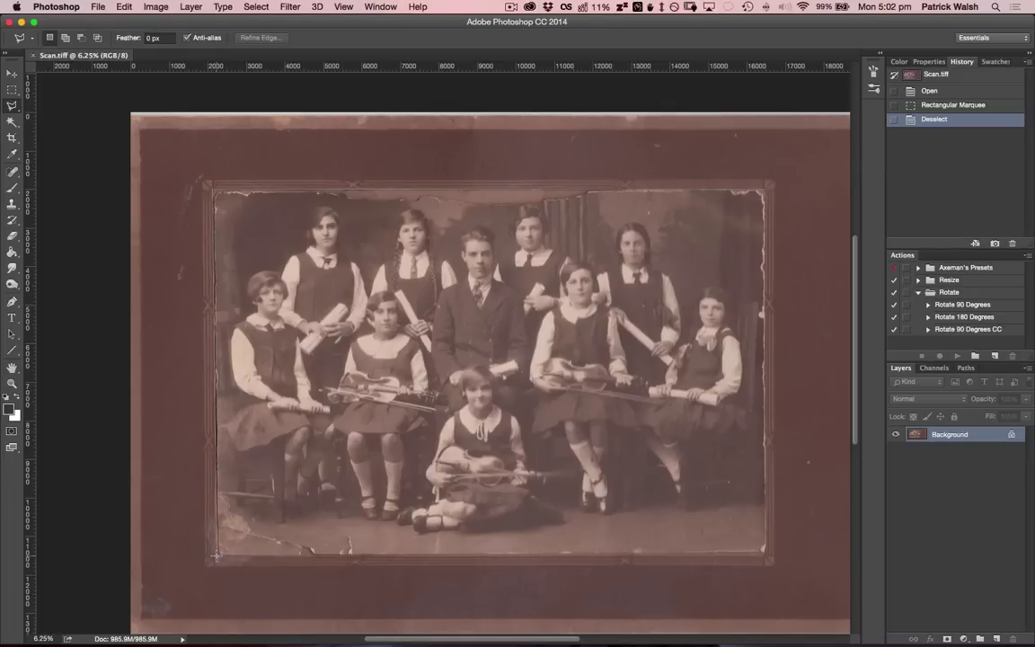
{"action": "left_click", "coordinate": [216, 558]}
{"action": "left_click", "coordinate": [764, 553]}
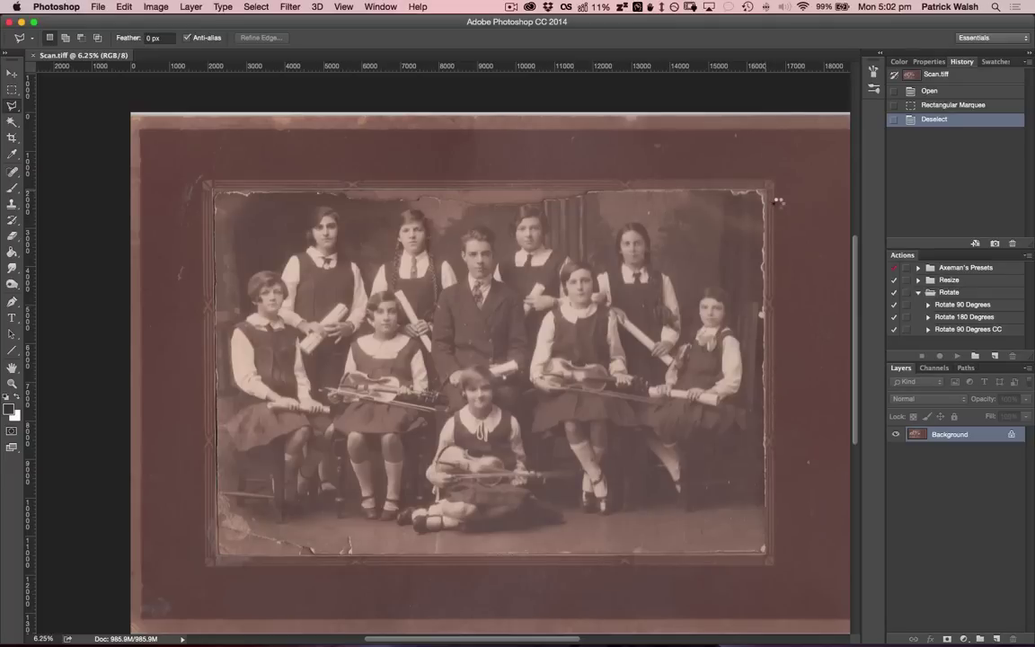
{"action": "double_click", "coordinate": [766, 192]}
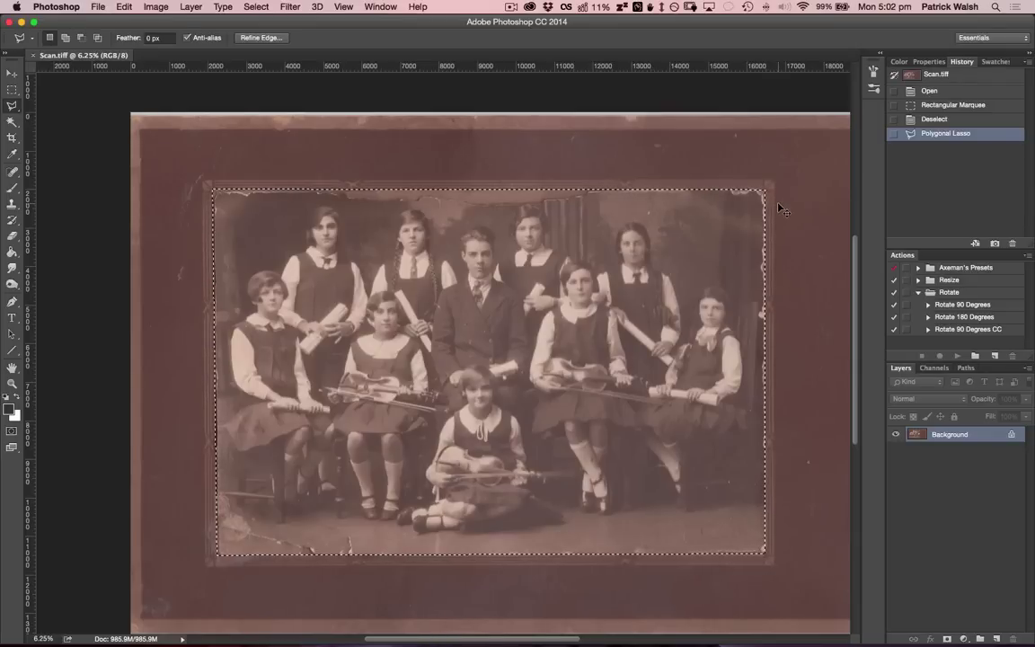
- Copy the selected photograph onto a new layer and check the cut-out by briefly hiding the Background layer
{"action": "key", "text": "super+c"}
{"action": "key", "text": "super+v"}
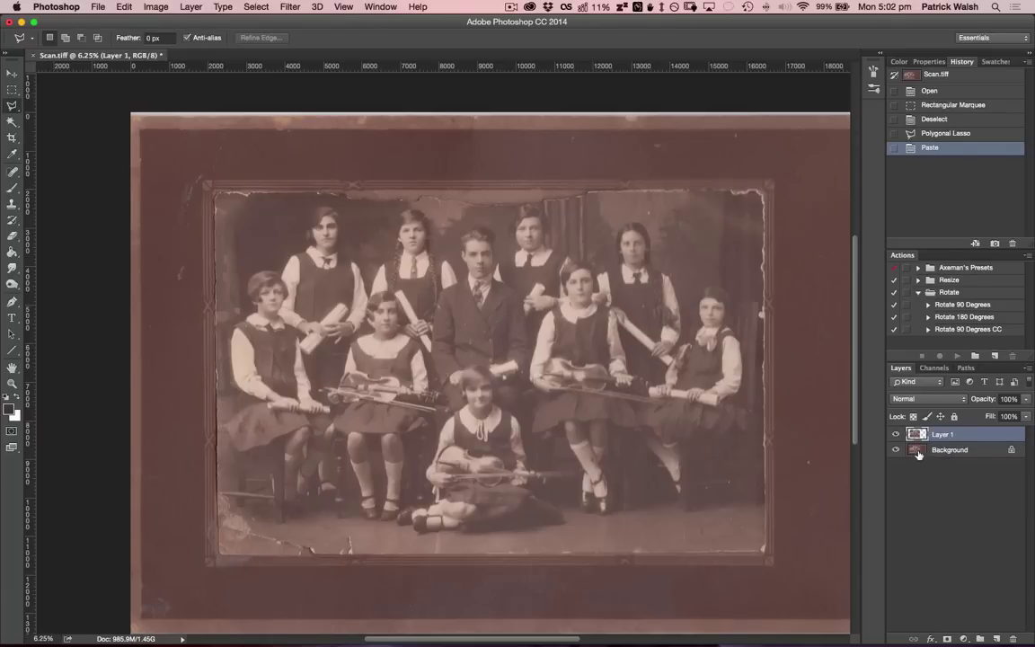
{"action": "left_click", "coordinate": [896, 449]}
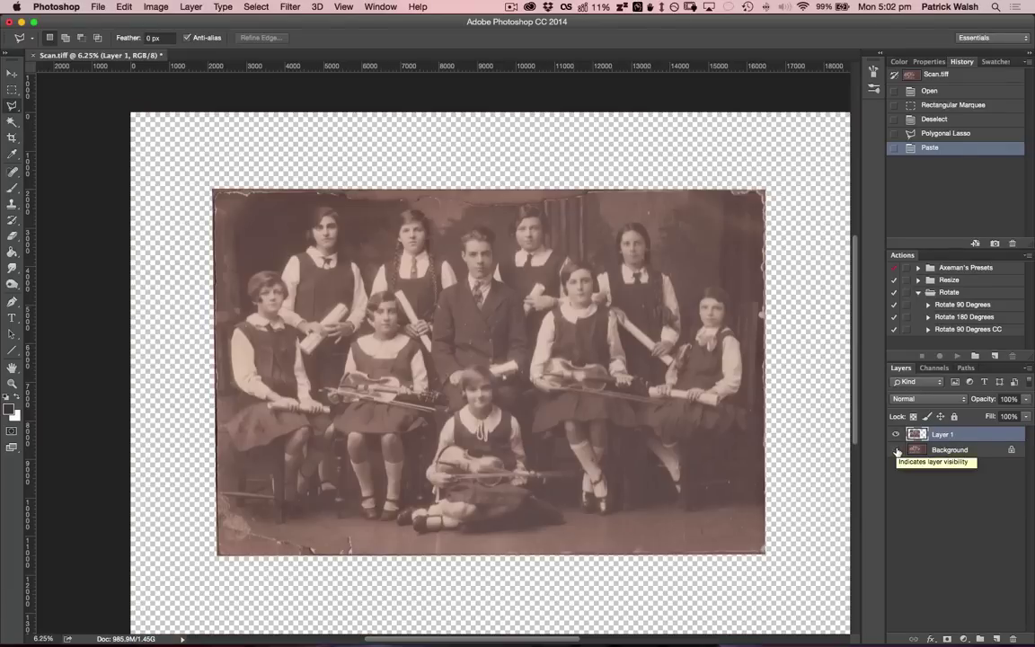
{"action": "left_click", "coordinate": [896, 450]}
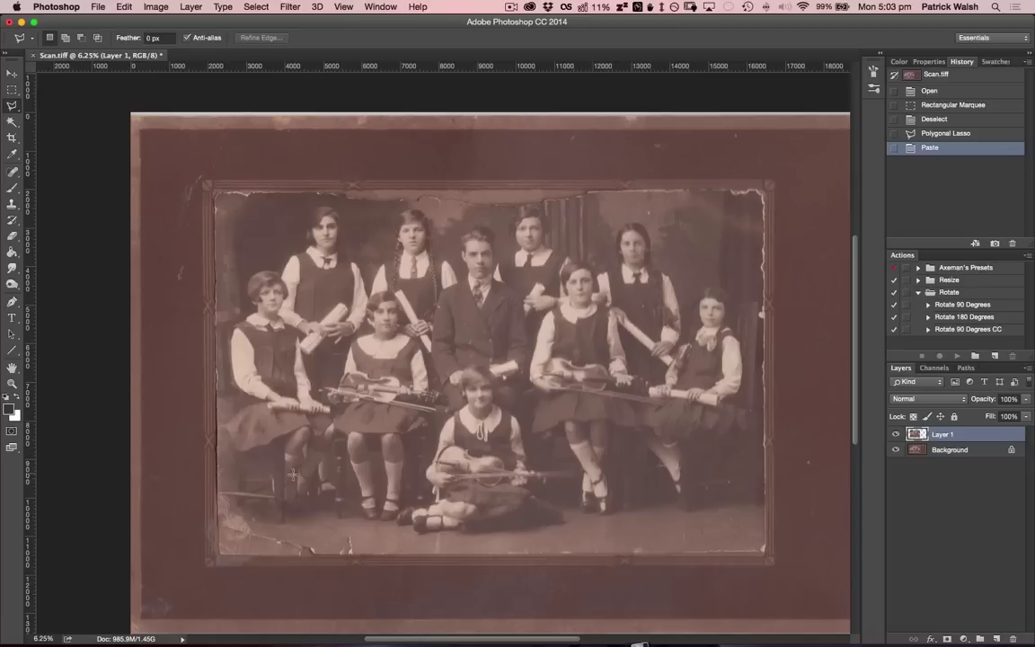
- Load the outline of Layer 1 as a selection to confine retouching to the photograph
{"action": "left_click", "coordinate": [917, 436], "text": "super"}
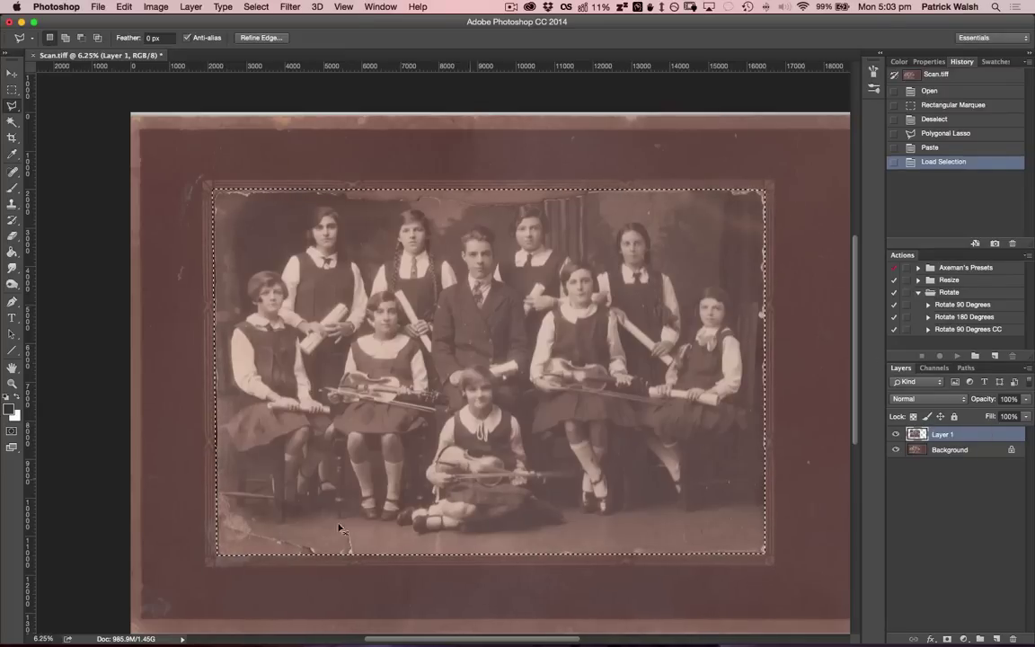
{"action": "left_click_drag", "start_coordinate": [172, 455], "coordinate": [245, 510]}
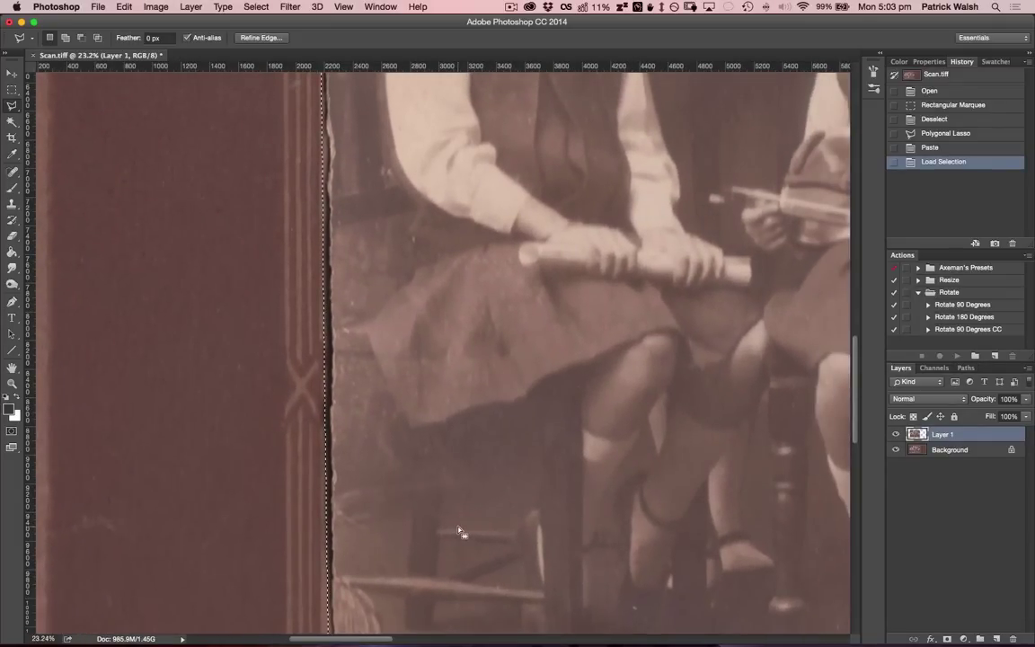
{"action": "left_click_drag", "start_coordinate": [458, 532], "coordinate": [325, 245]}
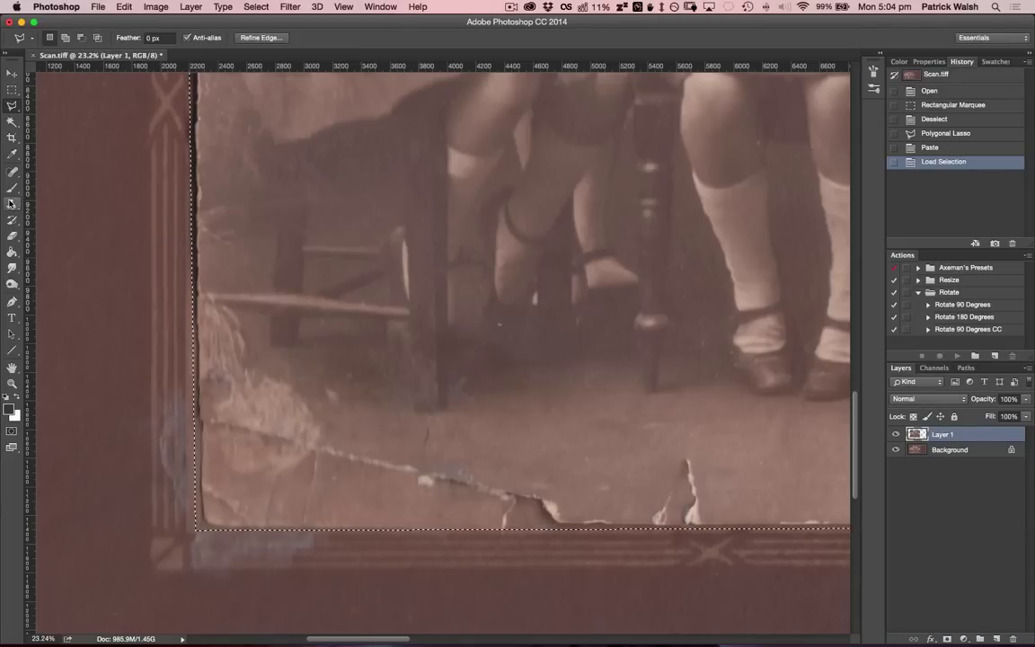
- Set up the Clone Stamp tool with a 300 px brush for repairing the floor area
{"action": "left_click", "coordinate": [11, 204]}
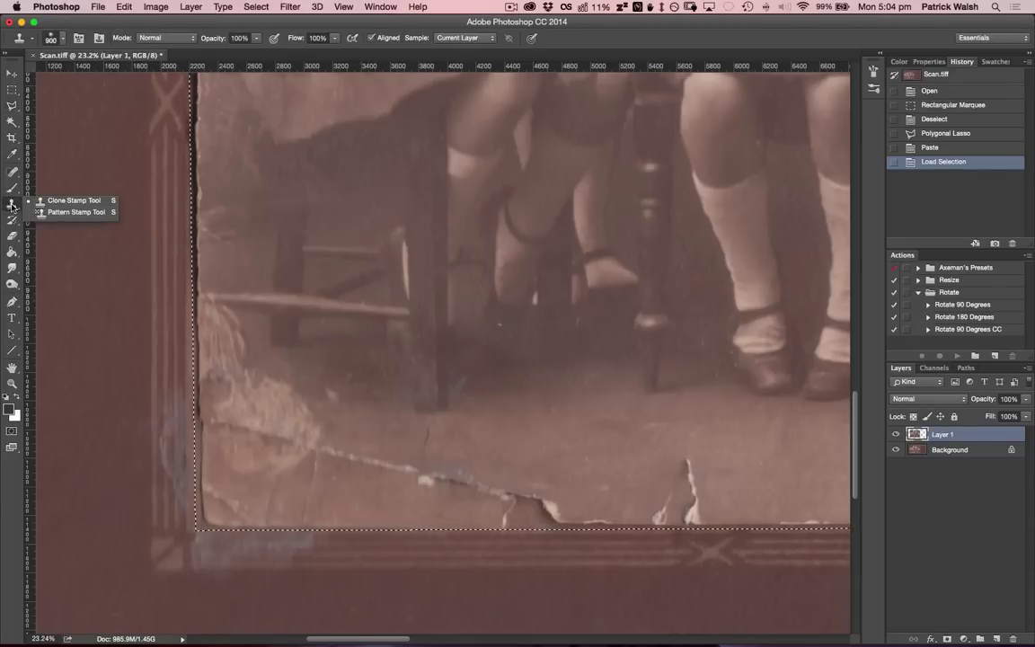
{"action": "left_click", "coordinate": [12, 206]}
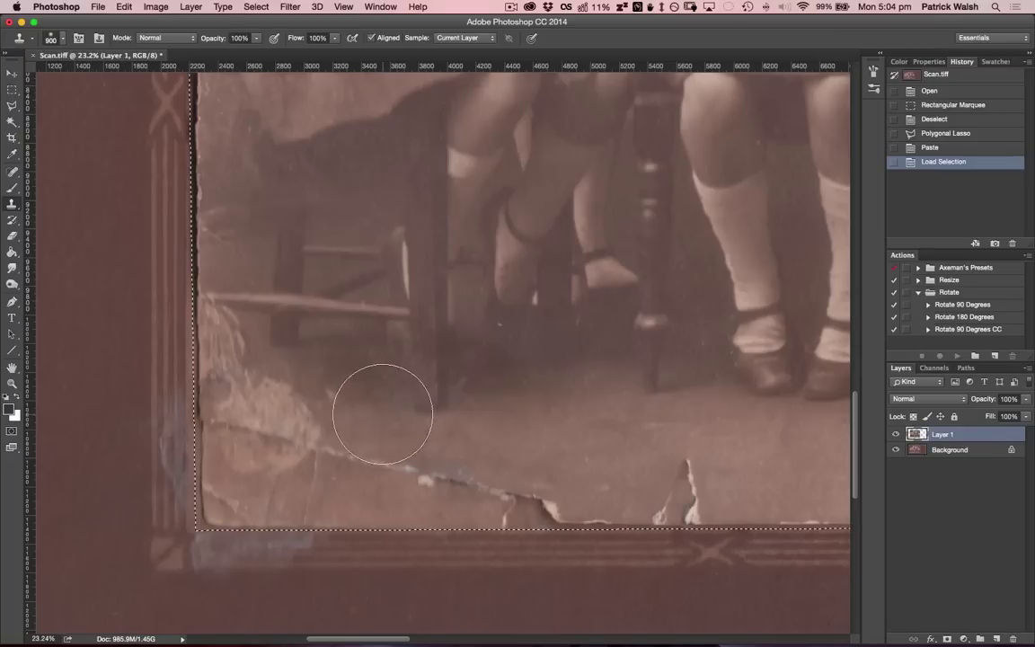
{"action": "key", "text": "bracketleft"}
{"action": "key", "text": "bracketleft"}
{"action": "key", "text": "bracketleft"}
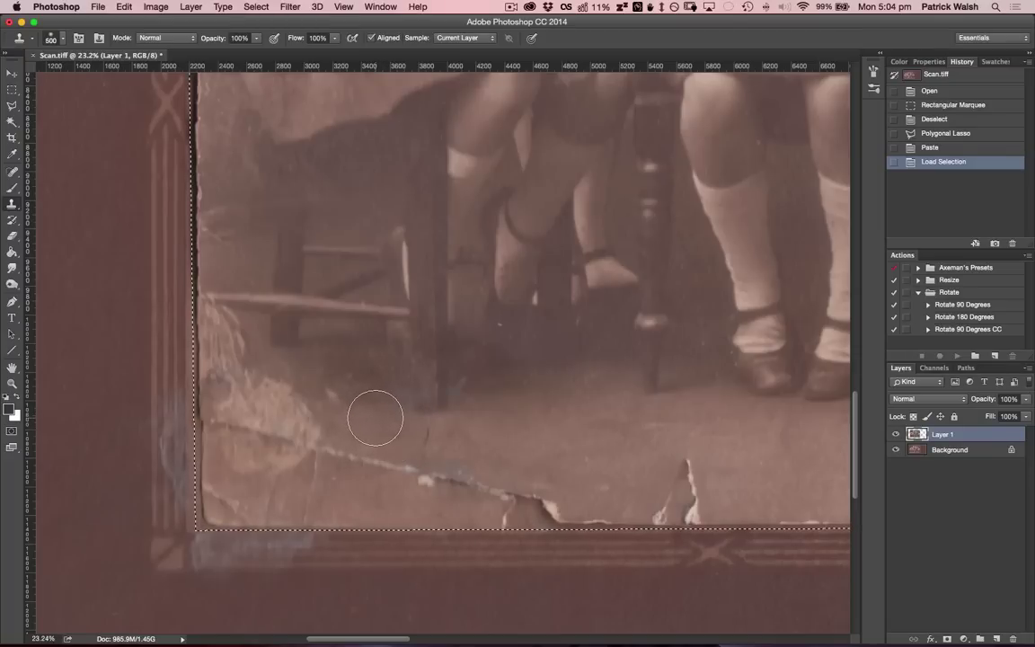
{"action": "key", "text": "bracketleft"}
{"action": "left_click", "coordinate": [61, 40]}
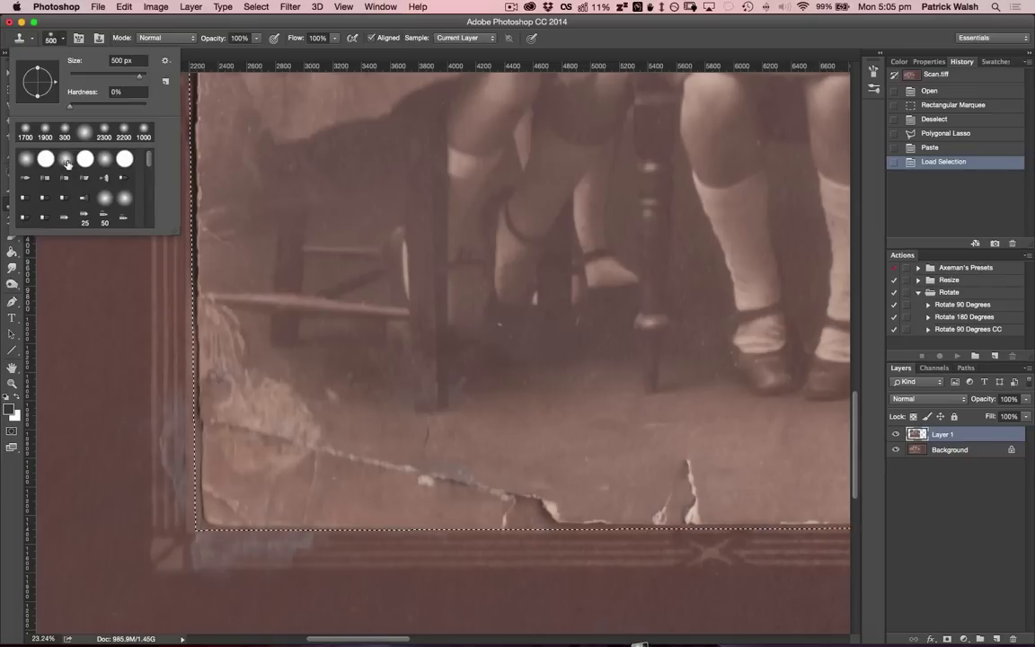
{"action": "left_click", "coordinate": [64, 43]}
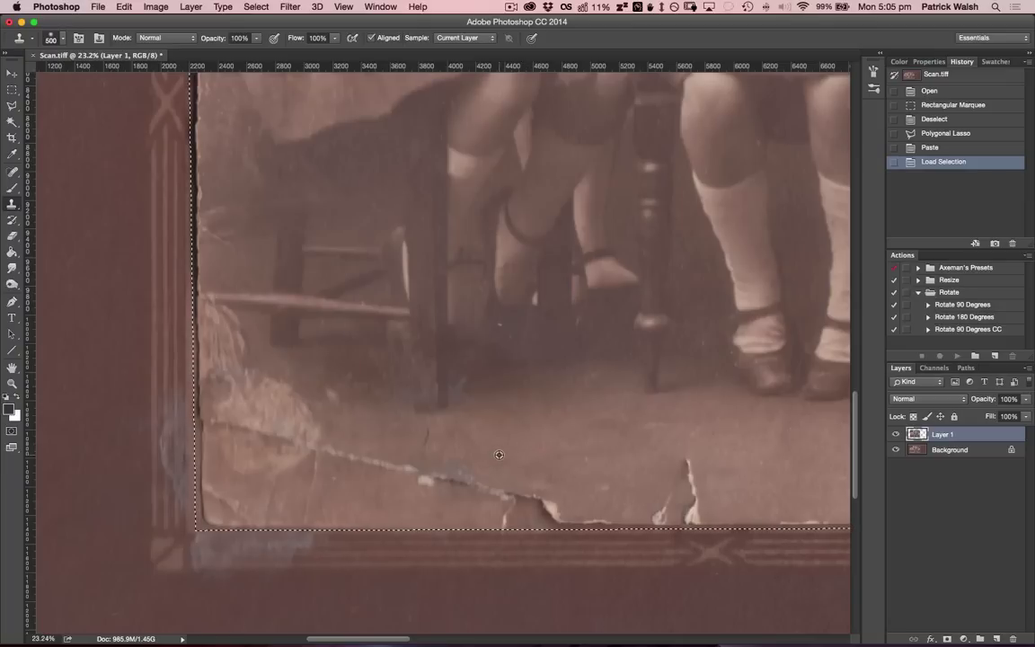
{"action": "left_click", "coordinate": [529, 451], "text": "alt"}
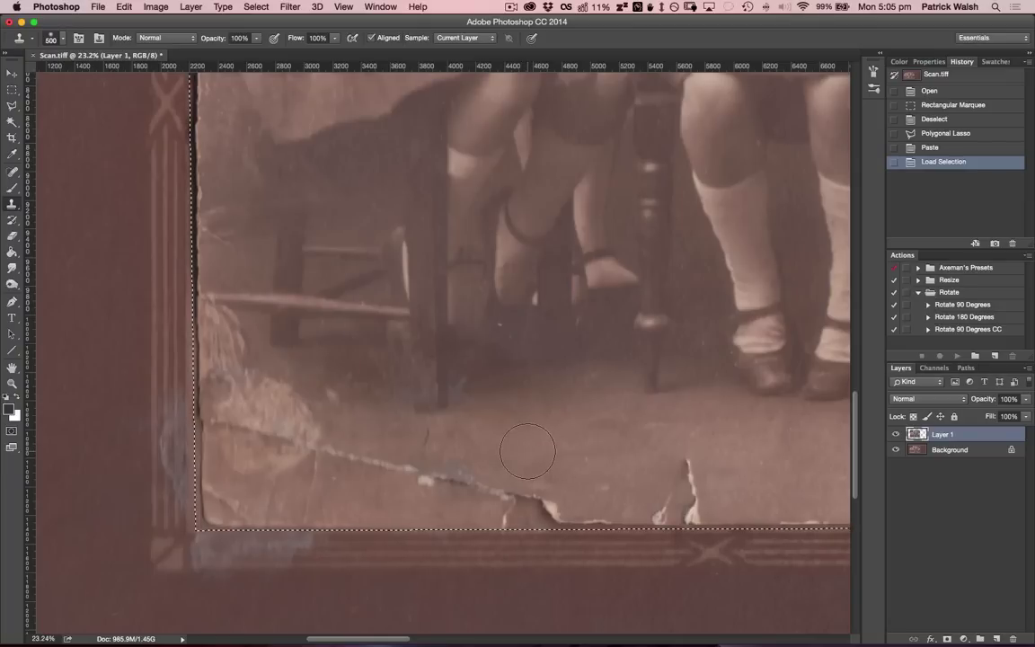
{"action": "key", "text": "bracketleft"}
{"action": "key", "text": "bracketleft"}
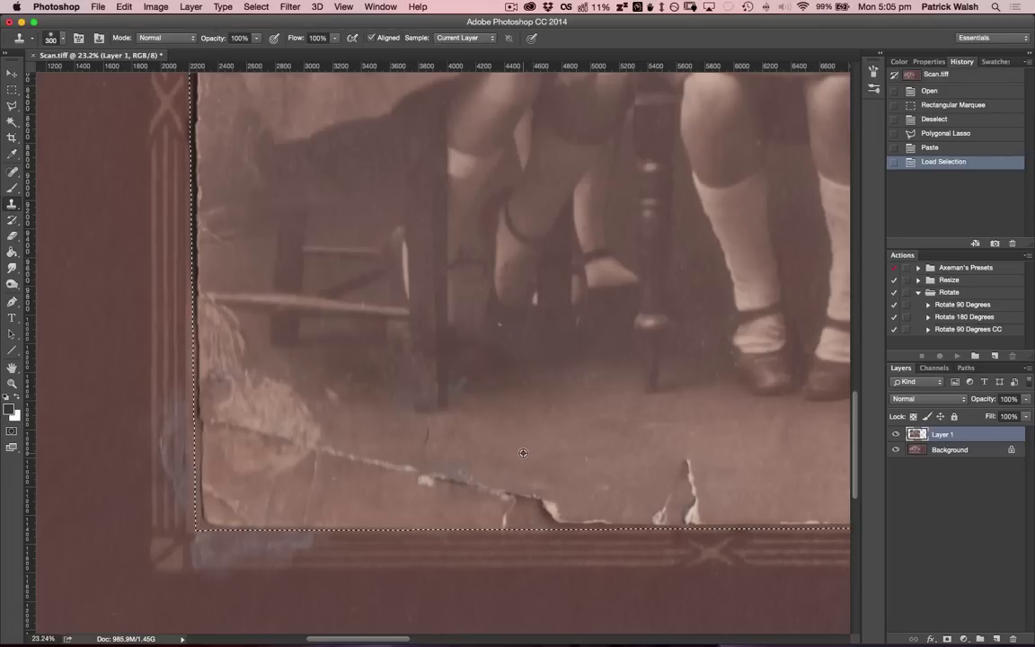
- Clone clean floor texture over the long tear near the photograph's lower edge and touch up the leftover marks
{"action": "left_click", "coordinate": [521, 455], "text": "alt"}
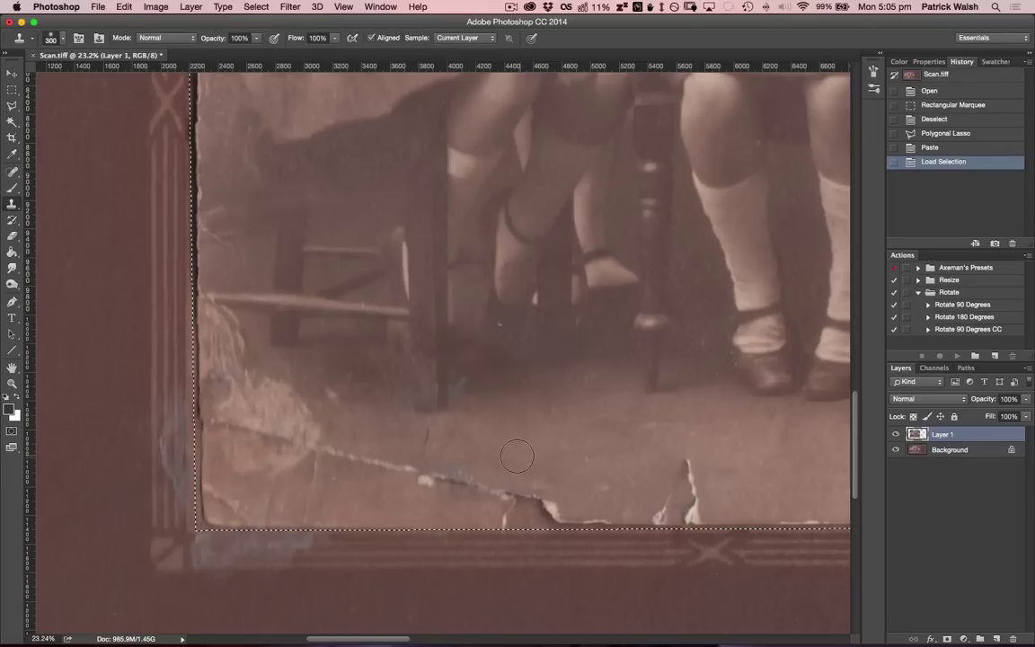
{"action": "left_click_drag", "start_coordinate": [487, 486], "coordinate": [489, 511]}
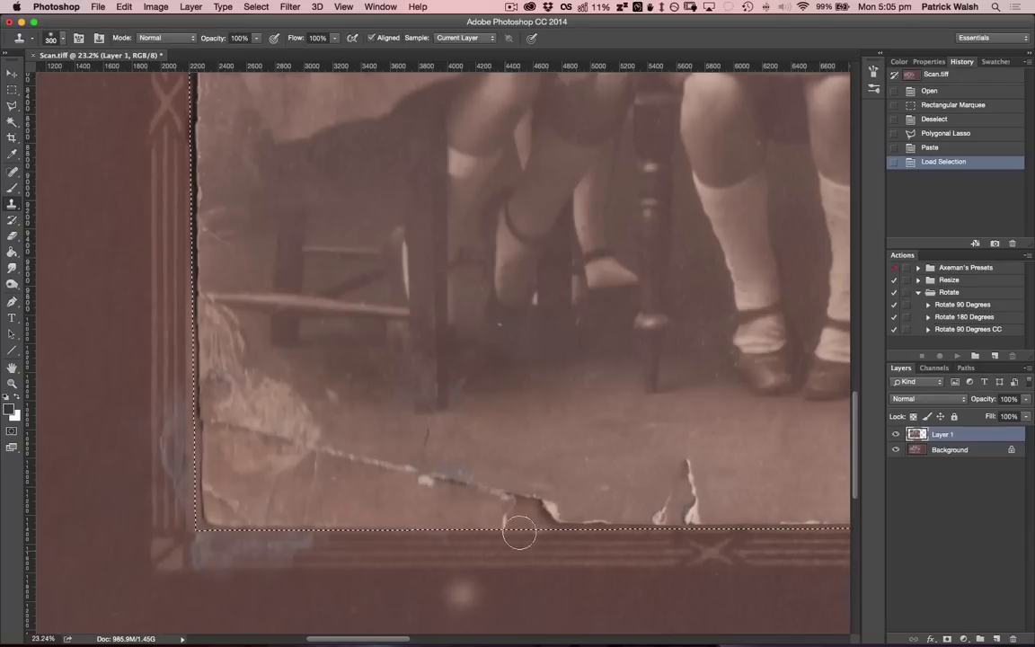
{"action": "mouse_move", "coordinate": [541, 455]}
{"action": "left_mouse_down"}
{"action": "mouse_move", "coordinate": [532, 474]}
{"action": "mouse_move", "coordinate": [474, 487]}
{"action": "mouse_move", "coordinate": [392, 467]}
{"action": "mouse_move", "coordinate": [429, 486]}
{"action": "mouse_move", "coordinate": [467, 490]}
{"action": "mouse_move", "coordinate": [417, 466]}
{"action": "mouse_move", "coordinate": [539, 500]}
{"action": "left_mouse_up"}
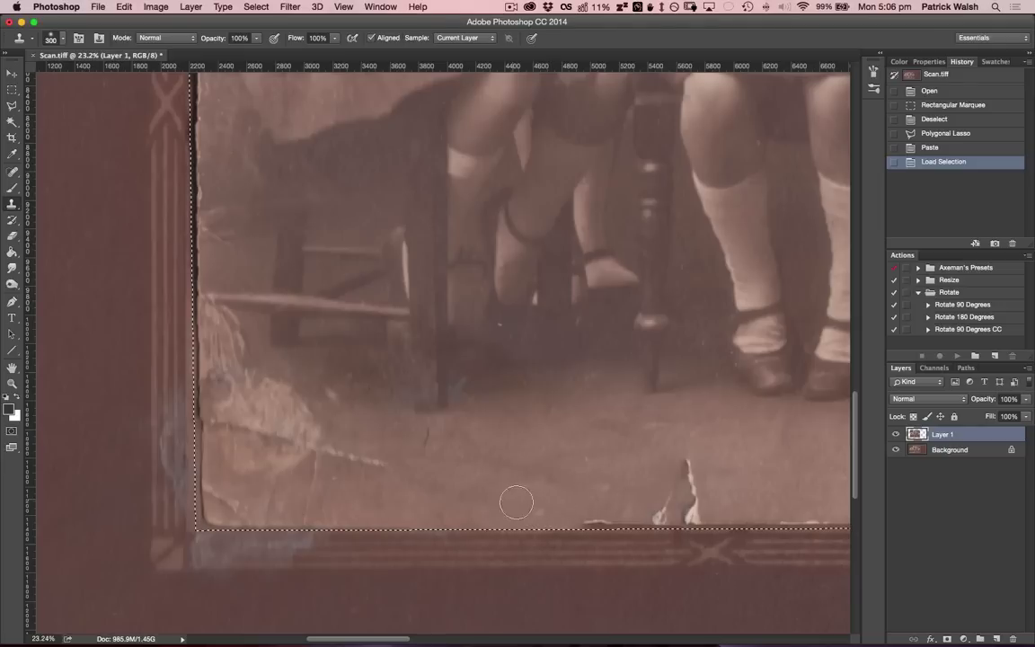
{"action": "left_click_drag", "start_coordinate": [517, 502], "coordinate": [526, 484]}
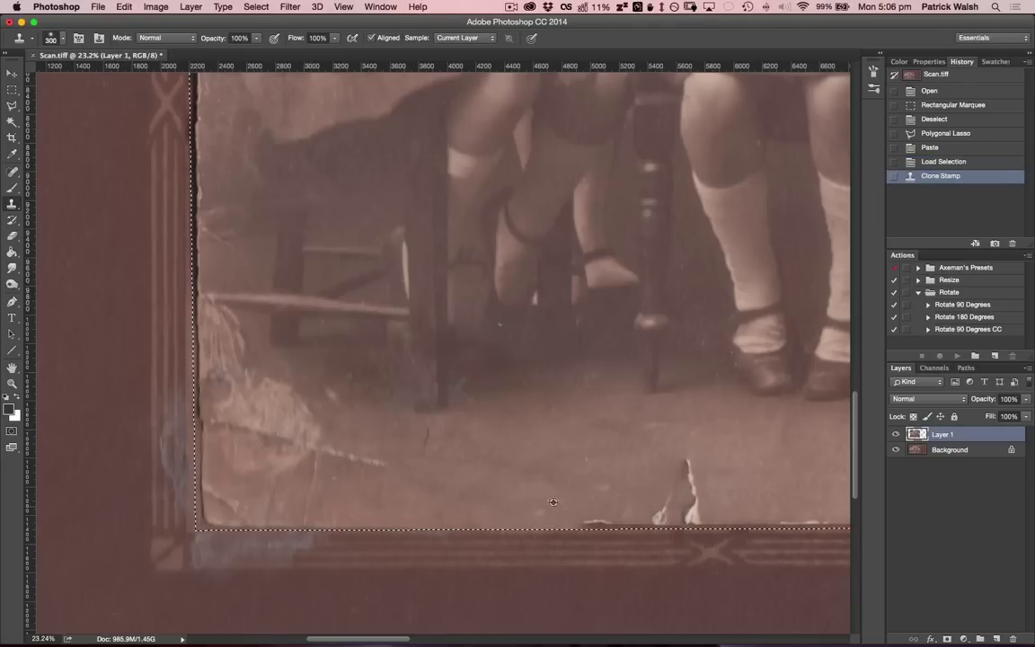
{"action": "left_click_drag", "start_coordinate": [608, 484], "coordinate": [537, 510]}
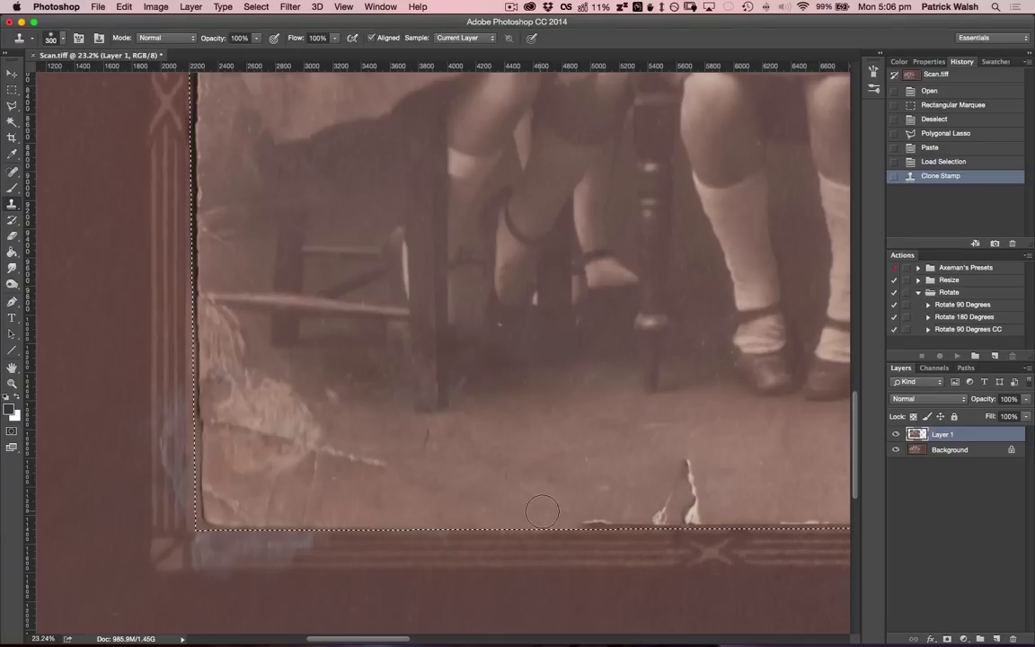
{"action": "left_click_drag", "start_coordinate": [542, 512], "coordinate": [554, 505]}
{"action": "left_click", "coordinate": [603, 484]}
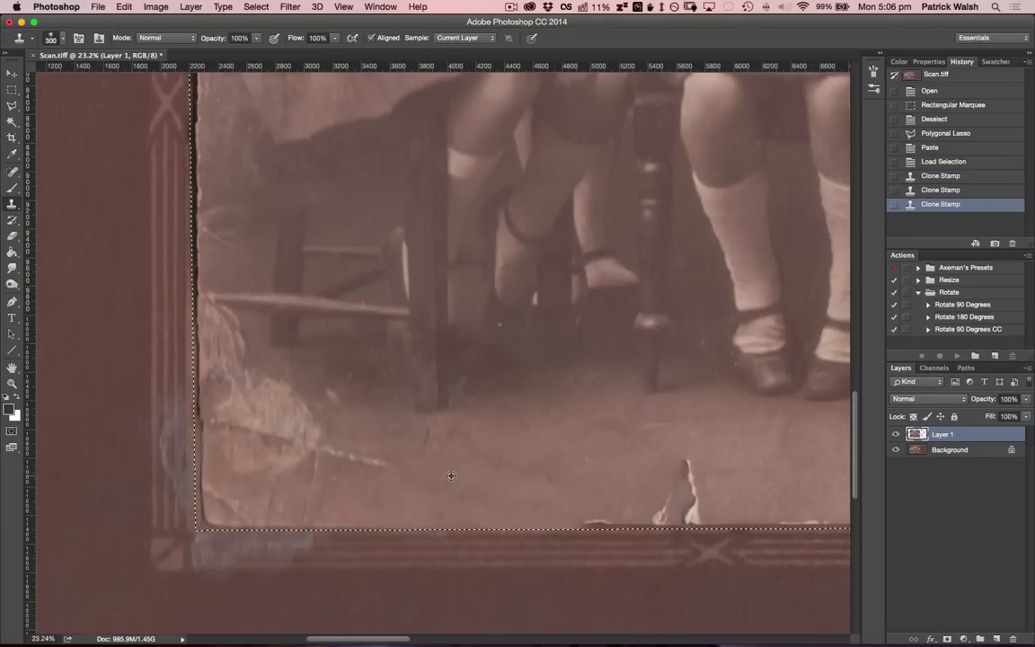
- Clone out the rest of the crack toward the lower-left corner and the small dark mark below the chair leg
{"action": "mouse_move", "coordinate": [422, 488]}
{"action": "left_mouse_down"}
{"action": "mouse_move", "coordinate": [428, 480]}
{"action": "mouse_move", "coordinate": [369, 461]}
{"action": "left_mouse_up"}
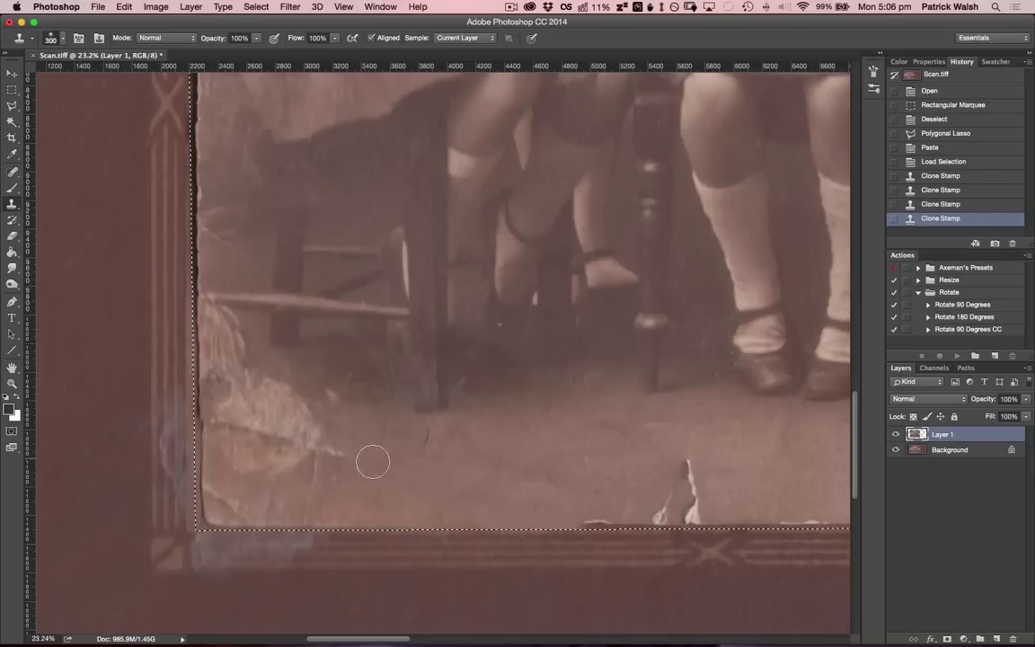
{"action": "left_click", "coordinate": [303, 436]}
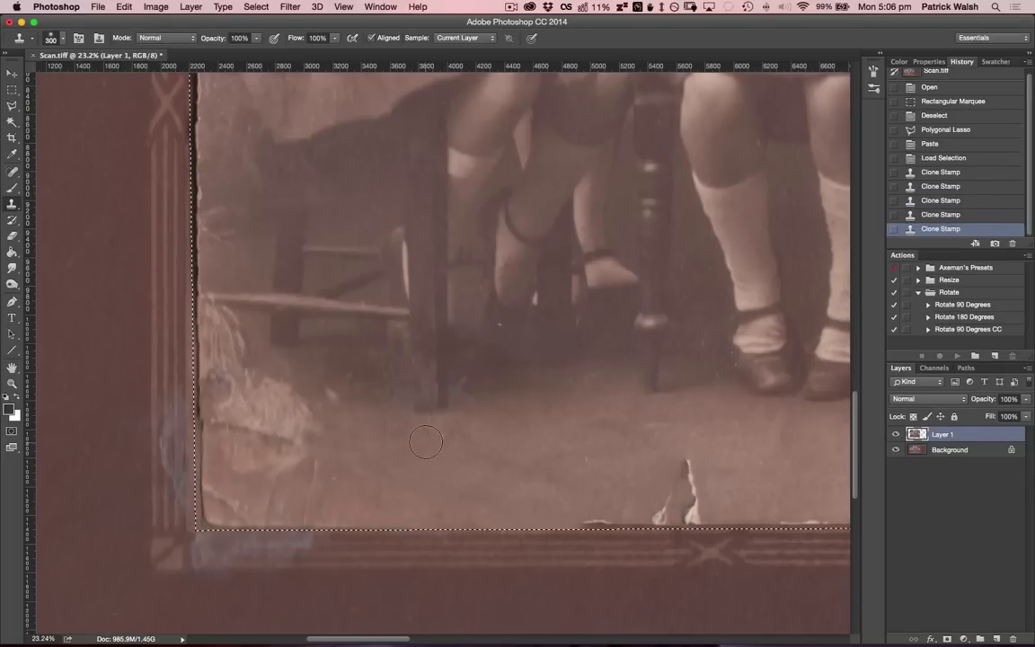
{"action": "left_click", "coordinate": [428, 435]}
{"action": "left_click", "coordinate": [444, 475], "text": "alt"}
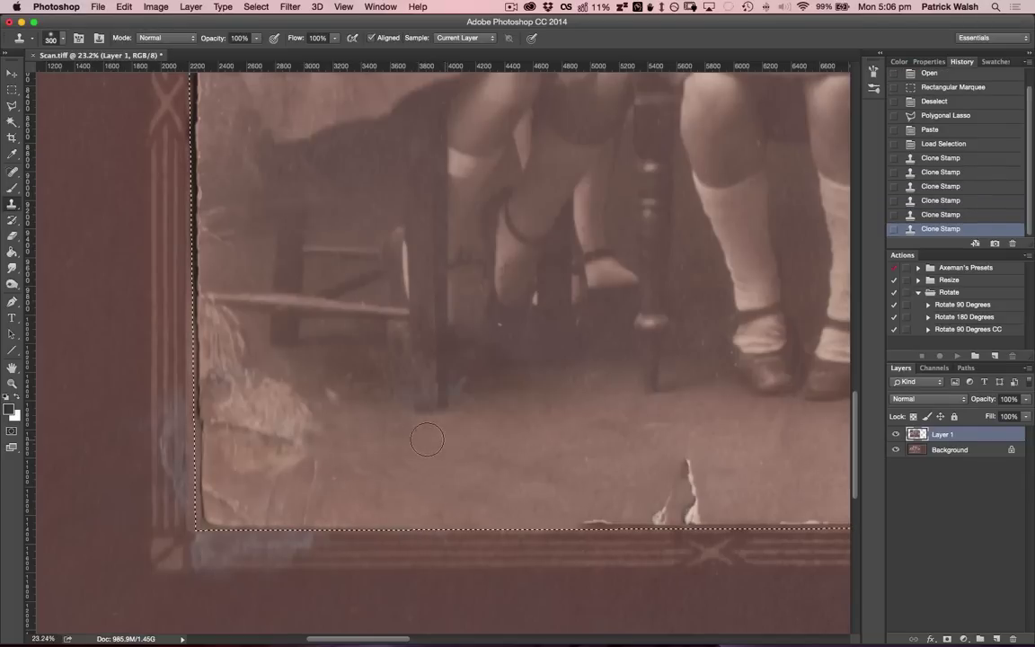
{"action": "left_click", "coordinate": [430, 442]}
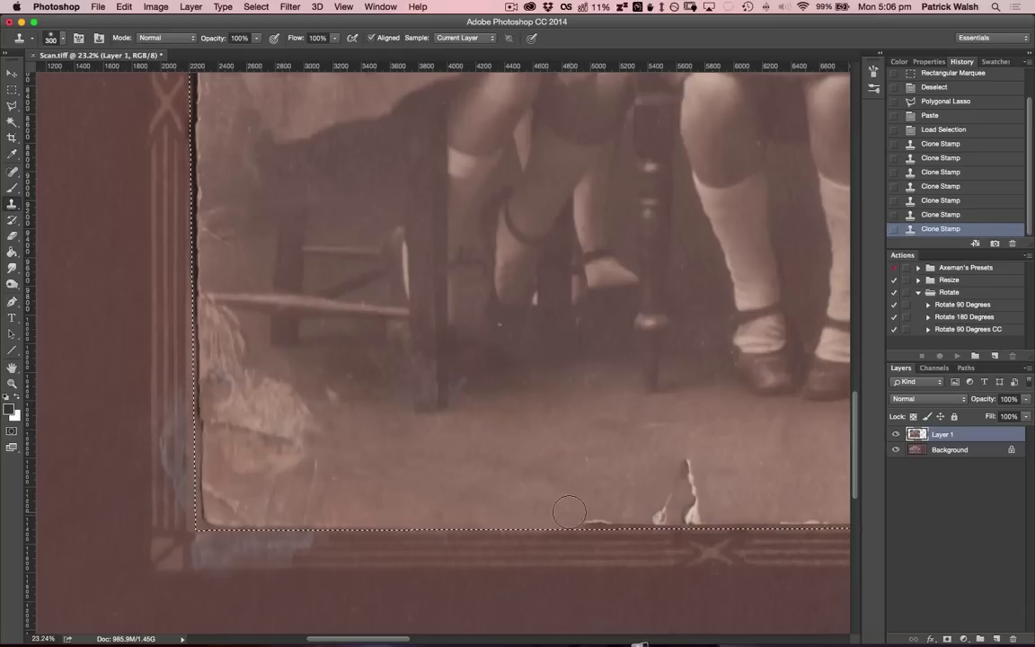
- Clone floor texture over the two small upright tears at the photograph's lower edge
{"action": "left_click", "coordinate": [656, 511]}
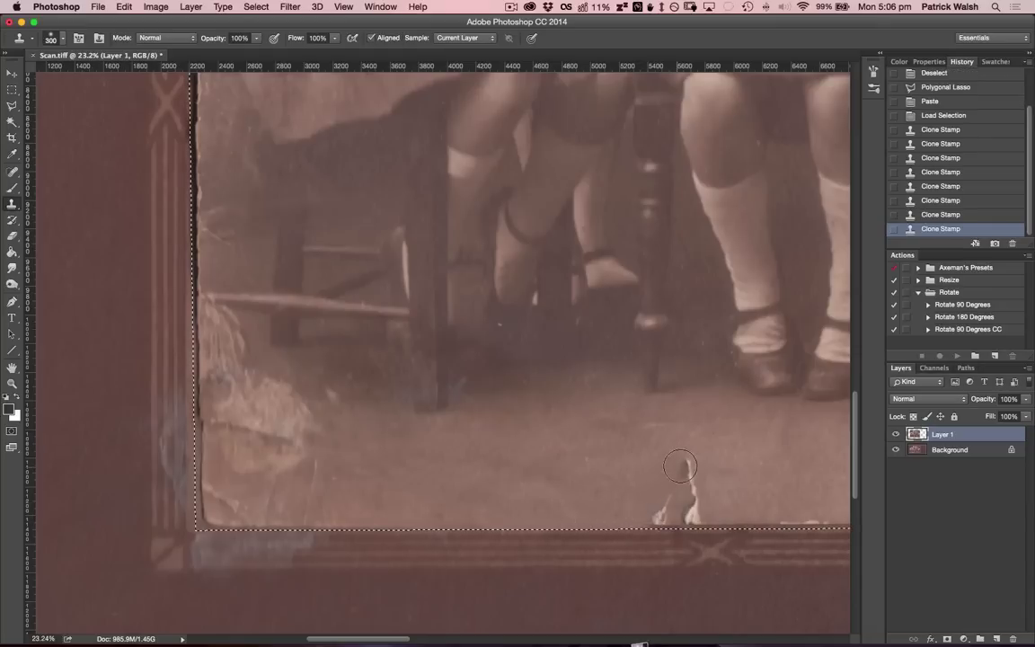
{"action": "left_click_drag", "start_coordinate": [686, 512], "coordinate": [688, 518]}
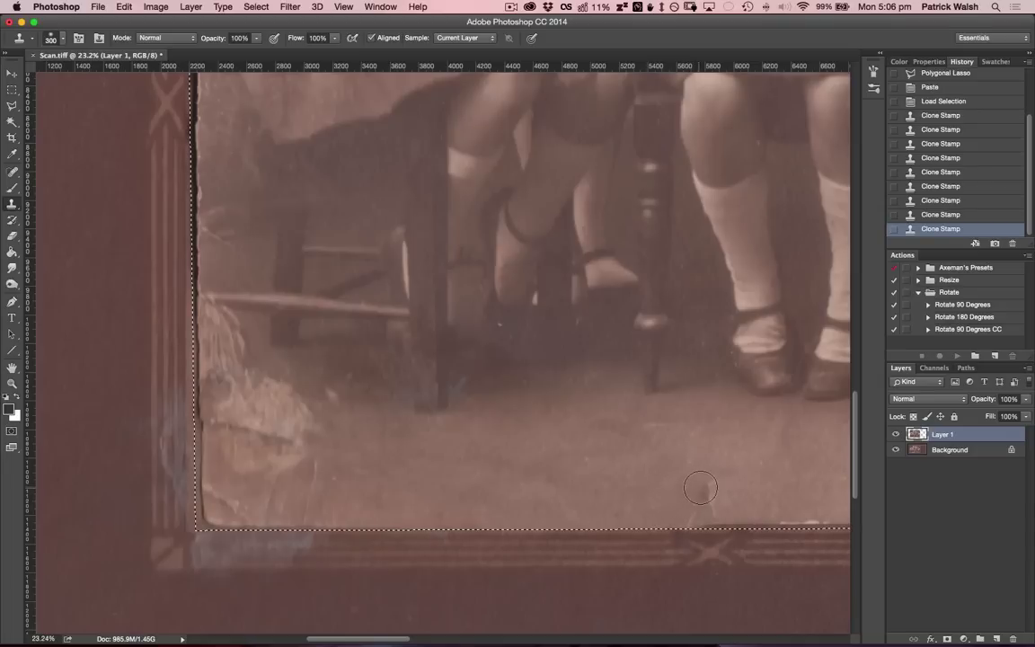
- Clone floor texture over the last tear mark at the lower edge and the pale torn patches in the photograph's lower-left corner
{"action": "left_click", "coordinate": [702, 509]}
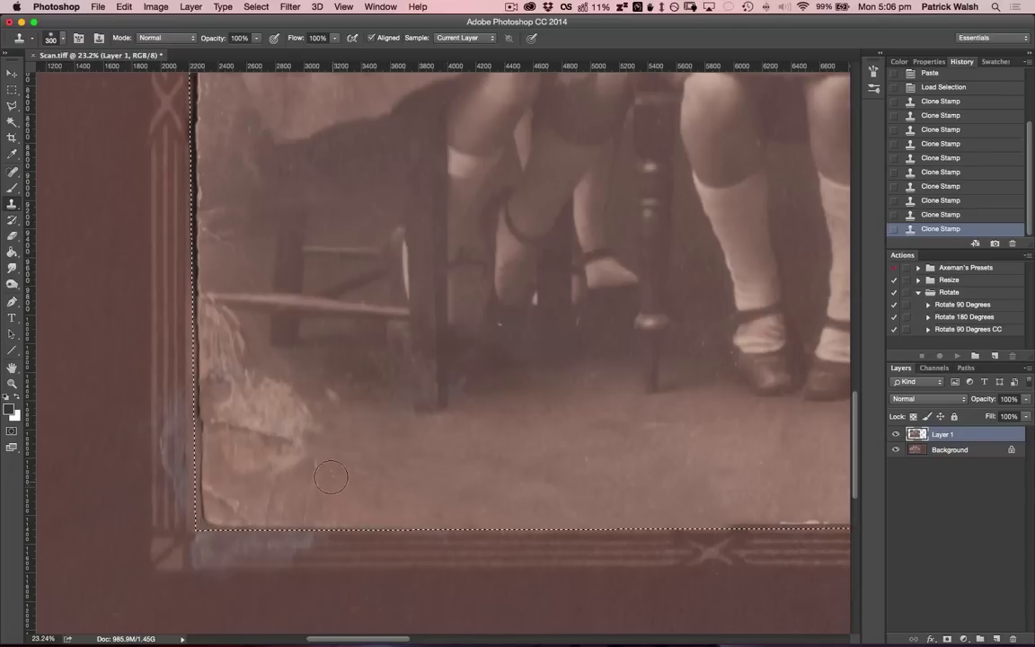
{"action": "mouse_move", "coordinate": [329, 444]}
{"action": "left_mouse_down"}
{"action": "mouse_move", "coordinate": [321, 453]}
{"action": "mouse_move", "coordinate": [289, 404]}
{"action": "mouse_move", "coordinate": [328, 407]}
{"action": "mouse_move", "coordinate": [294, 446]}
{"action": "mouse_move", "coordinate": [316, 451]}
{"action": "mouse_move", "coordinate": [307, 424]}
{"action": "mouse_move", "coordinate": [340, 446]}
{"action": "left_mouse_up"}
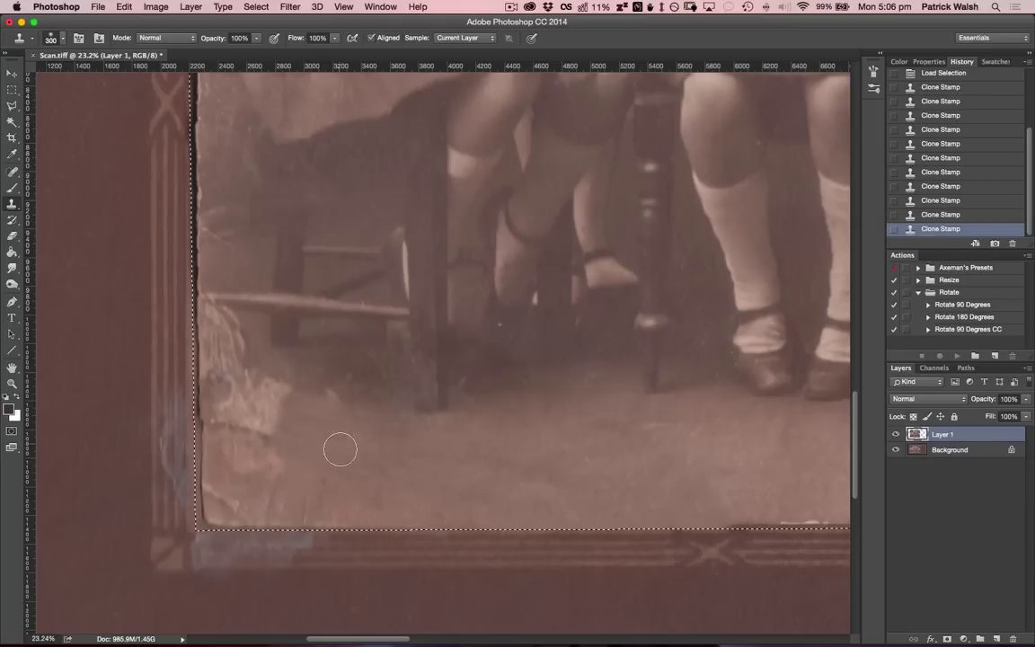
{"action": "left_click", "coordinate": [365, 431]}
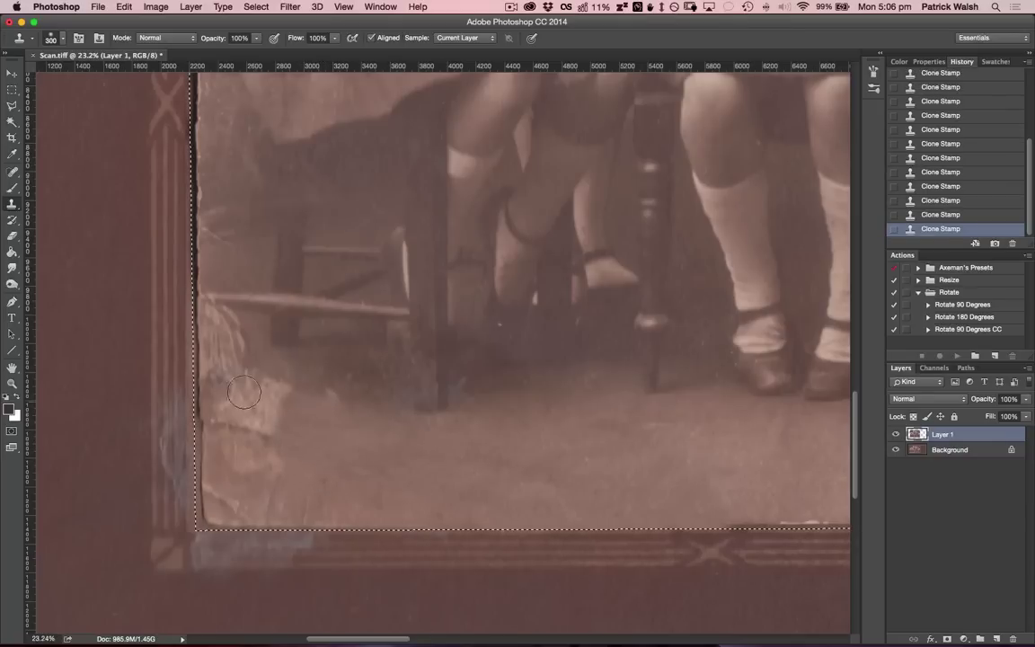
{"action": "mouse_move", "coordinate": [246, 398]}
{"action": "left_mouse_down"}
{"action": "mouse_move", "coordinate": [218, 382]}
{"action": "mouse_move", "coordinate": [242, 382]}
{"action": "left_mouse_up"}
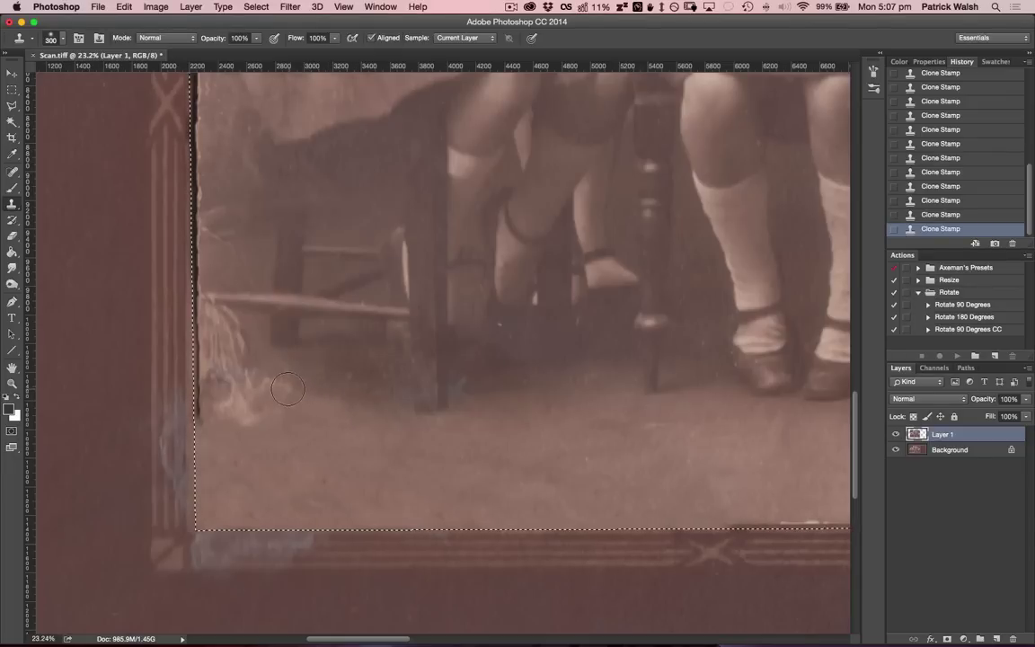
{"action": "mouse_move", "coordinate": [261, 386]}
{"action": "left_mouse_down"}
{"action": "mouse_move", "coordinate": [260, 414]}
{"action": "mouse_move", "coordinate": [239, 418]}
{"action": "mouse_move", "coordinate": [262, 432]}
{"action": "mouse_move", "coordinate": [296, 421]}
{"action": "mouse_move", "coordinate": [233, 389]}
{"action": "left_mouse_up"}
- Clone floor texture over the frayed marks and the gap along the photograph's left edge, just below the lowest chair rung
{"action": "left_click", "coordinate": [300, 437], "text": "alt"}
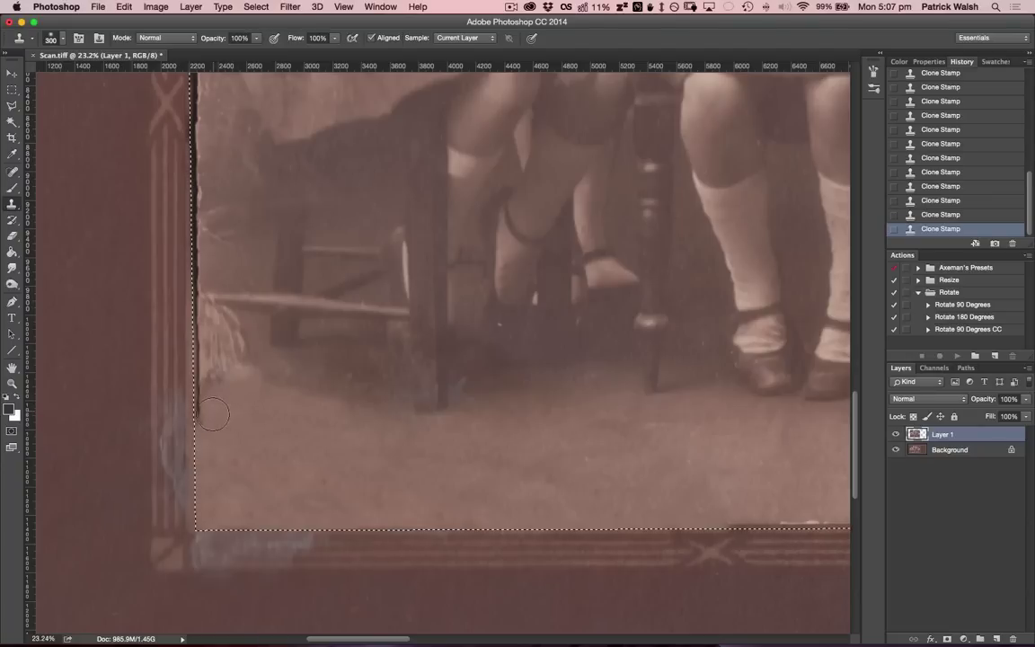
{"action": "left_click", "coordinate": [282, 451], "text": "alt"}
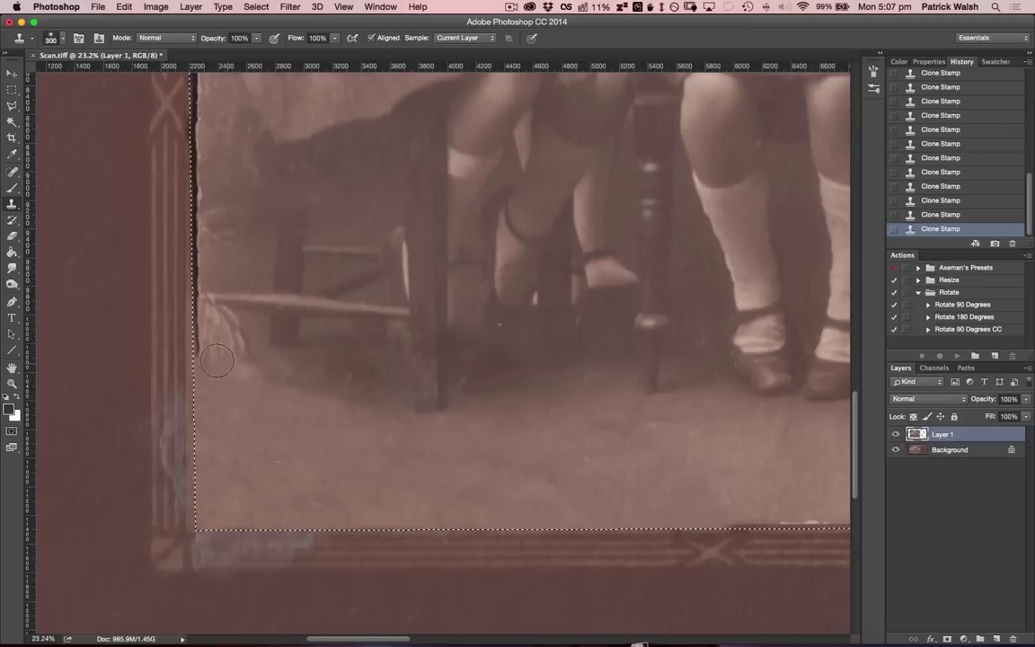
{"action": "mouse_move", "coordinate": [219, 352]}
{"action": "left_mouse_down"}
{"action": "mouse_move", "coordinate": [240, 372]}
{"action": "mouse_move", "coordinate": [224, 361]}
{"action": "left_mouse_up"}
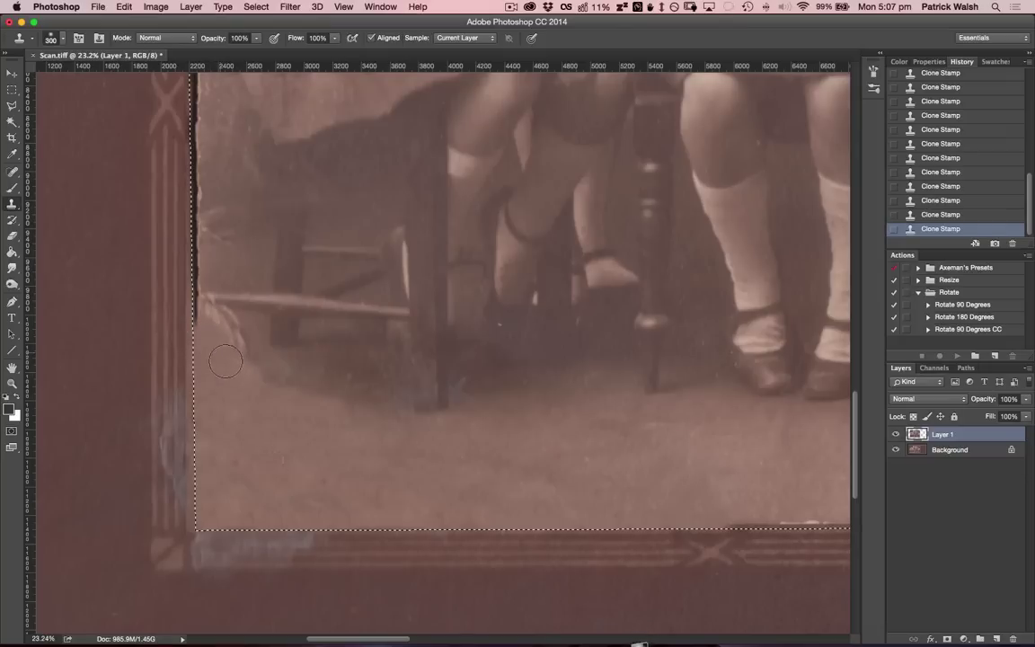
{"action": "left_click", "coordinate": [282, 381], "text": "alt"}
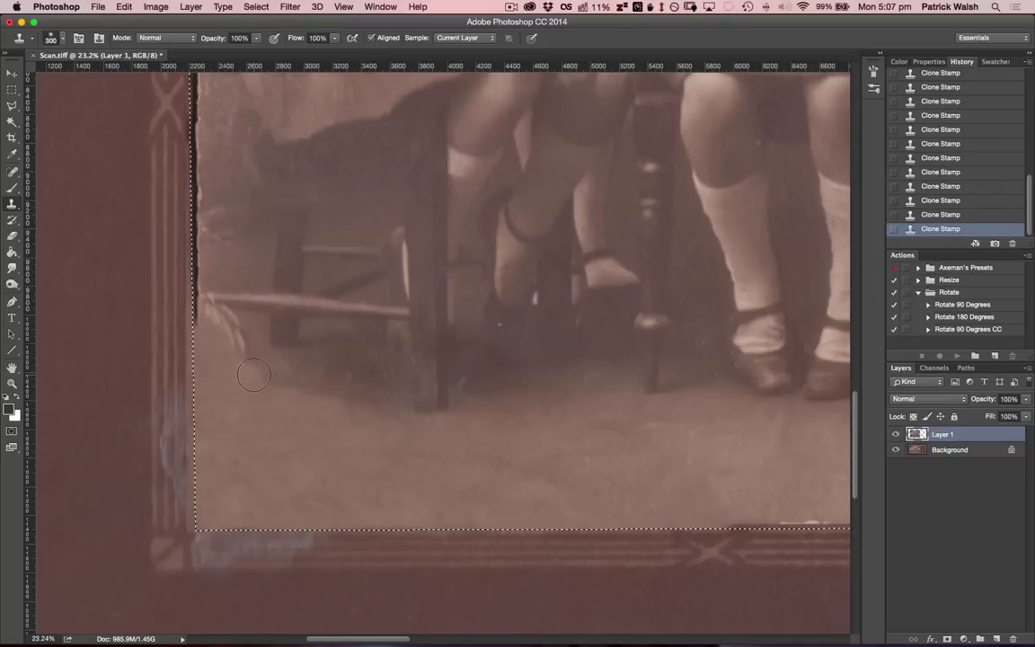
{"action": "left_click_drag", "start_coordinate": [249, 376], "coordinate": [216, 352]}
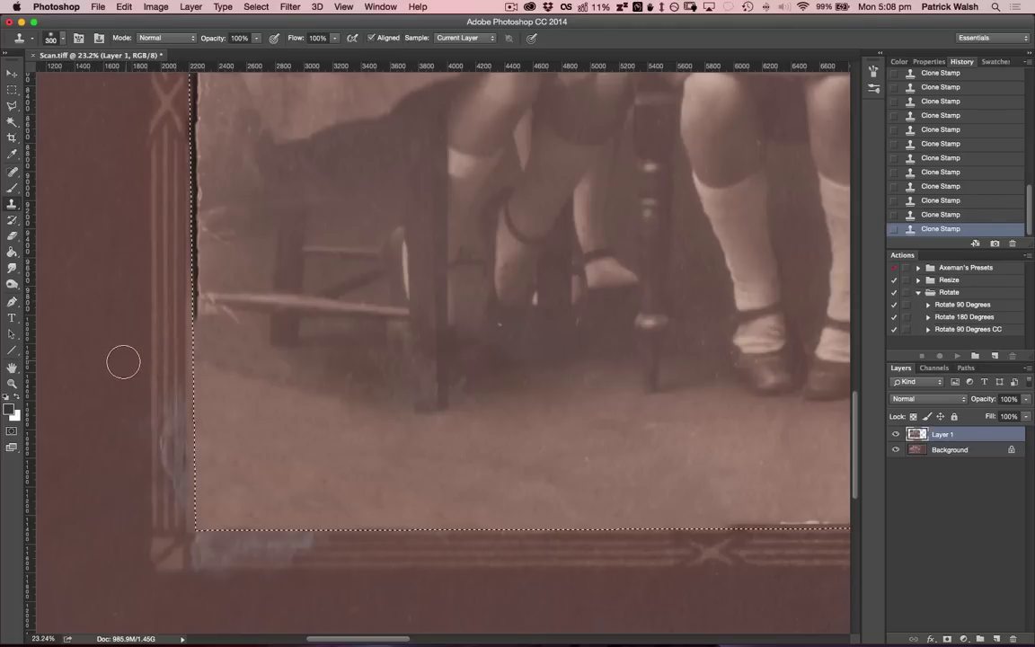
{"action": "left_click", "coordinate": [176, 347], "text": "alt"}
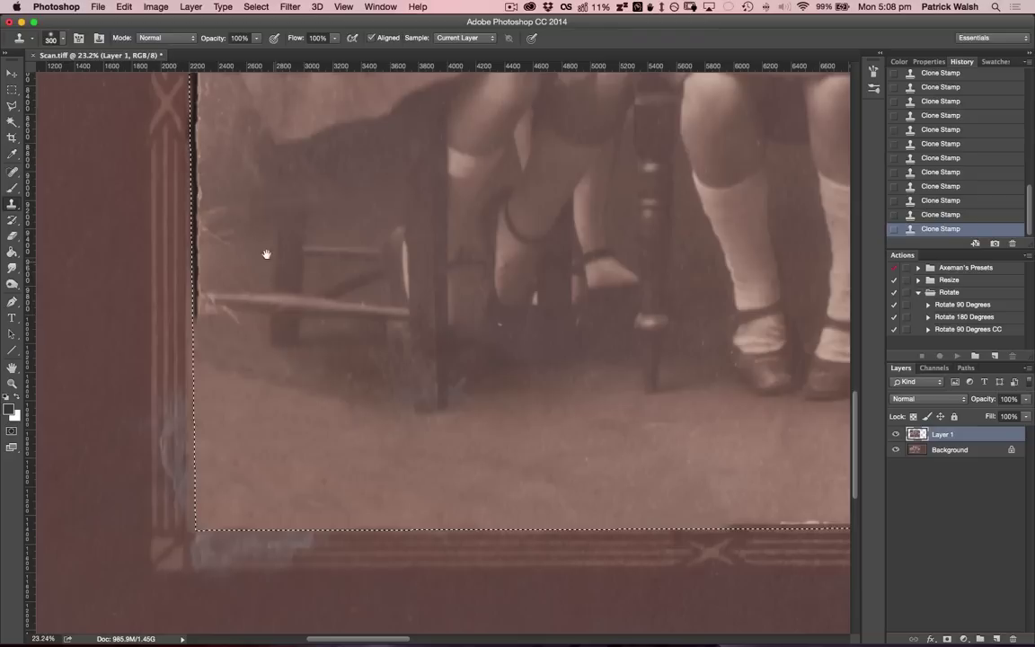
- Clone the adjoining background over the ragged left edge of the photograph, from the chair rung up towards the upper-left corner
{"action": "left_click_drag", "start_coordinate": [261, 271], "coordinate": [353, 462]}
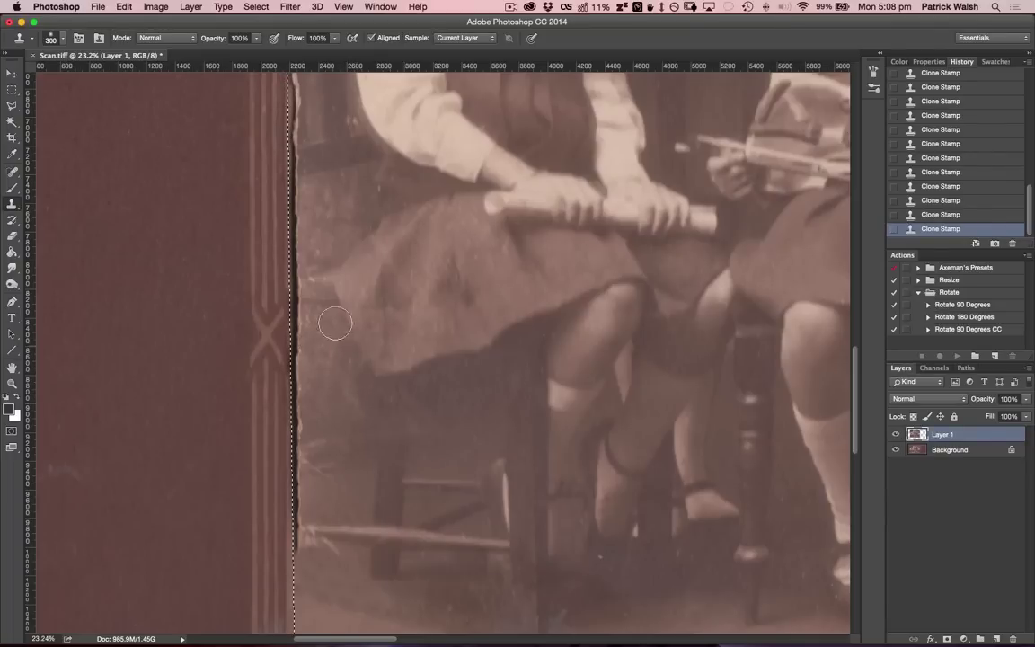
{"action": "left_click_drag", "start_coordinate": [344, 231], "coordinate": [394, 238]}
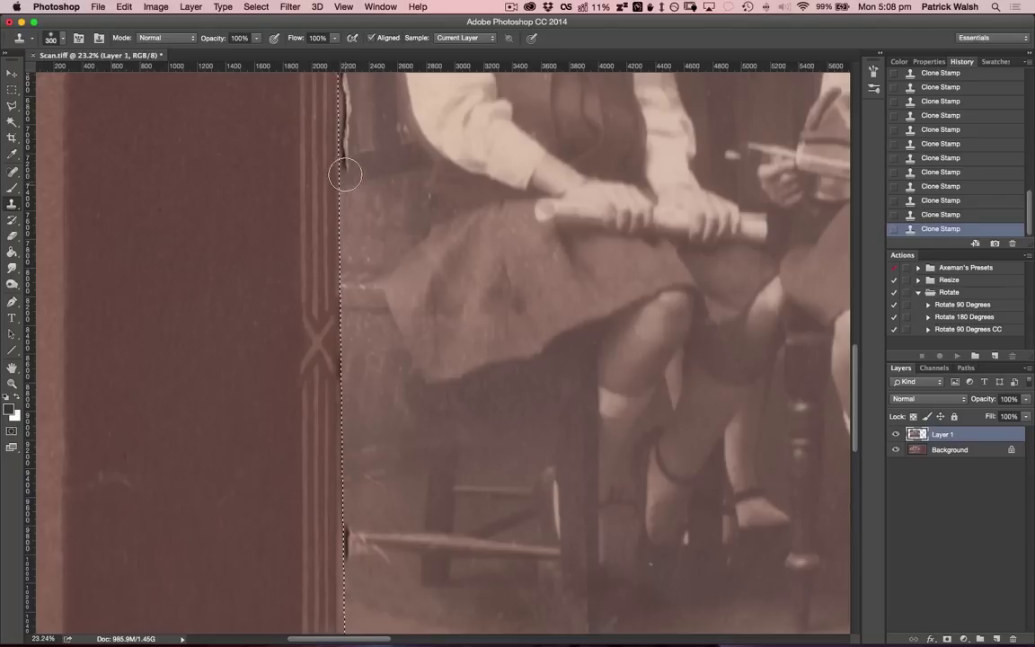
{"action": "mouse_move", "coordinate": [346, 156]}
{"action": "left_mouse_down"}
{"action": "mouse_move", "coordinate": [345, 134]}
{"action": "mouse_move", "coordinate": [353, 308]}
{"action": "mouse_move", "coordinate": [383, 443]}
{"action": "left_mouse_up"}
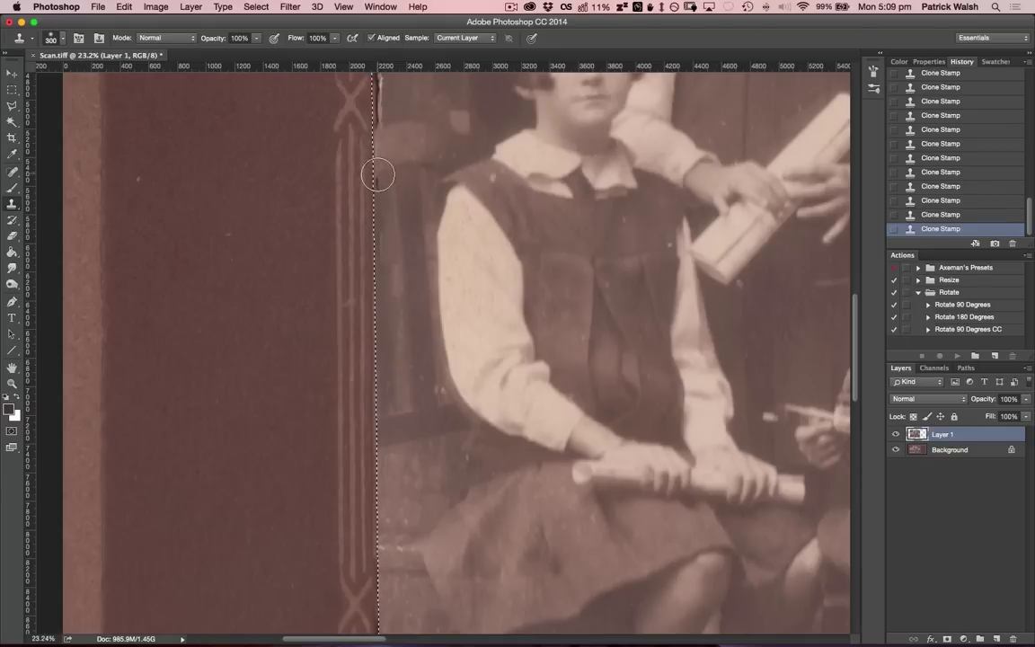
{"action": "left_click_drag", "start_coordinate": [376, 132], "coordinate": [391, 351]}
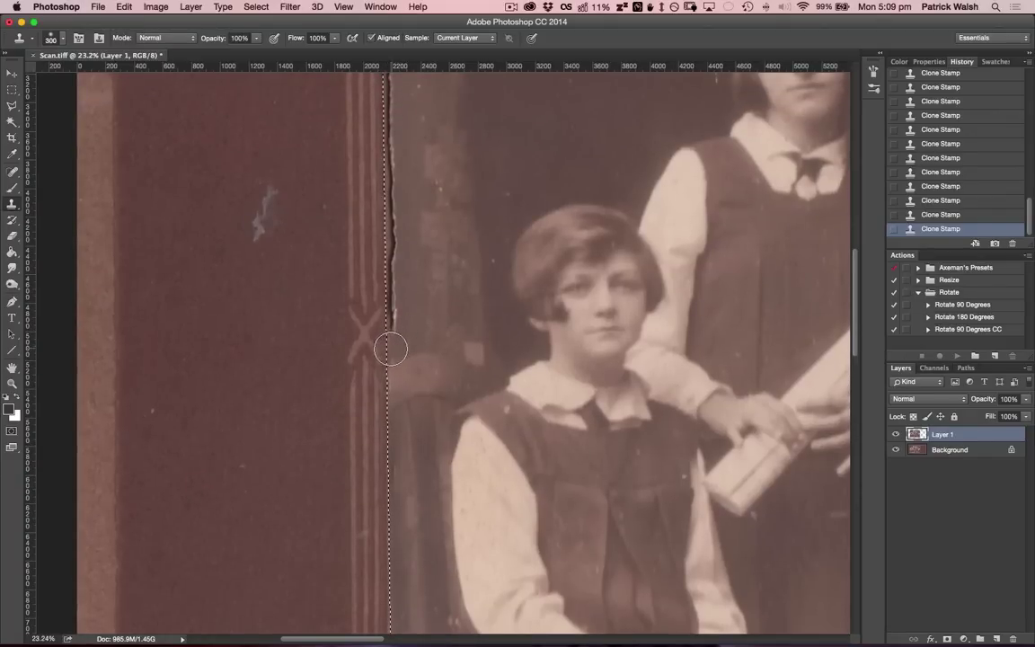
{"action": "mouse_move", "coordinate": [387, 348]}
{"action": "left_mouse_down"}
{"action": "mouse_move", "coordinate": [389, 264]}
{"action": "mouse_move", "coordinate": [385, 272]}
{"action": "mouse_move", "coordinate": [401, 268]}
{"action": "mouse_move", "coordinate": [392, 267]}
{"action": "mouse_move", "coordinate": [382, 132]}
{"action": "mouse_move", "coordinate": [405, 257]}
{"action": "mouse_move", "coordinate": [401, 400]}
{"action": "mouse_move", "coordinate": [388, 344]}
{"action": "mouse_move", "coordinate": [385, 226]}
{"action": "left_mouse_up"}
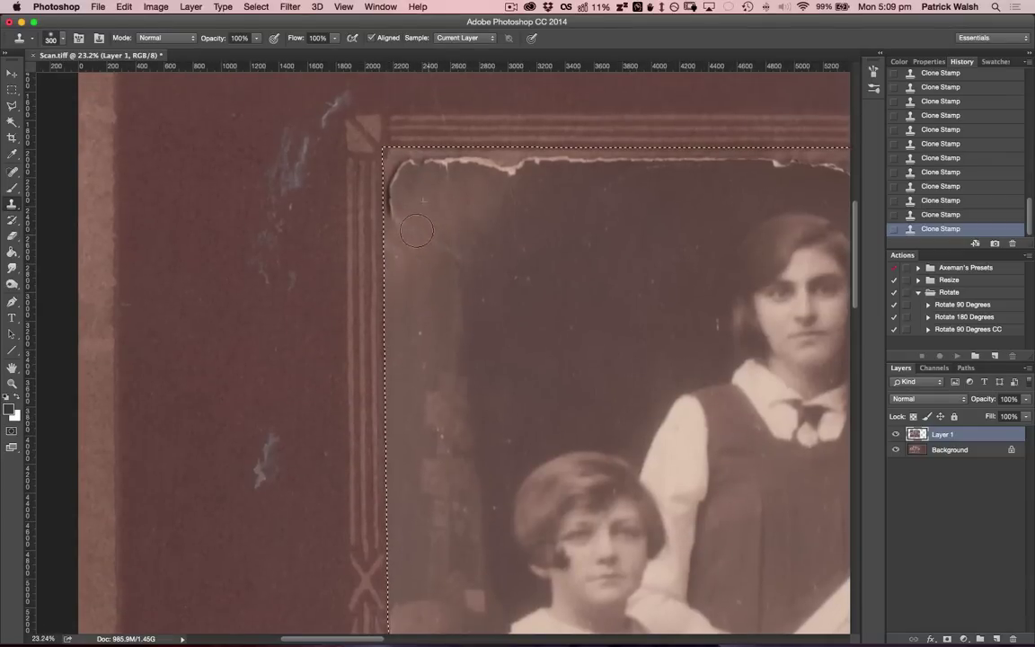
- Clone the backdrop over the torn upper-left corner and the first stretch of the ragged top edge up to the selection border
{"action": "left_click", "coordinate": [403, 203], "text": "alt"}
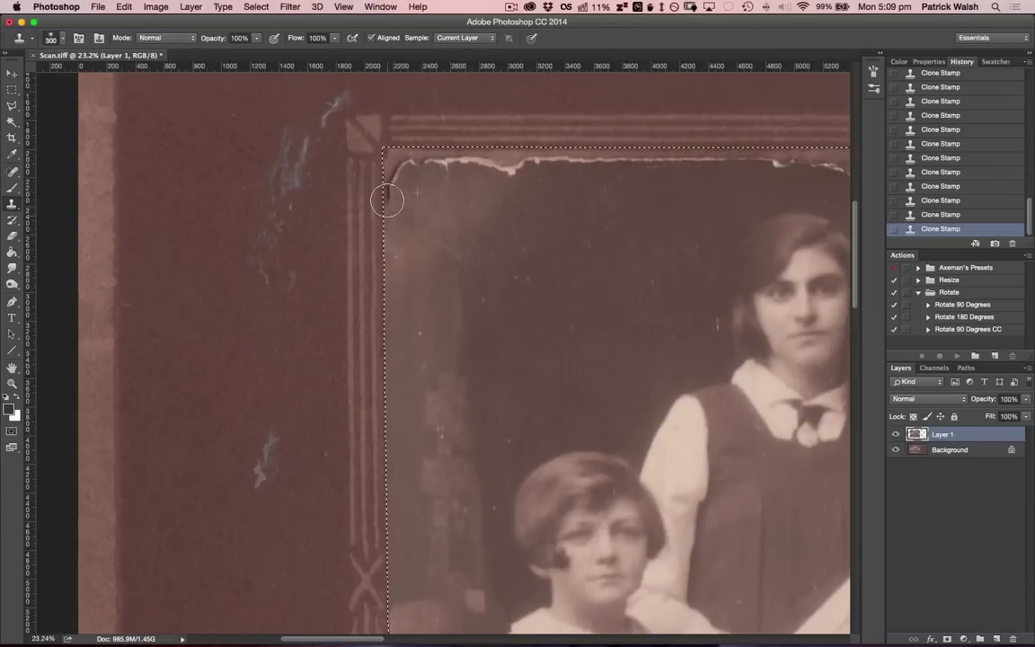
{"action": "mouse_move", "coordinate": [387, 200]}
{"action": "left_mouse_down"}
{"action": "mouse_move", "coordinate": [391, 163]}
{"action": "mouse_move", "coordinate": [423, 154]}
{"action": "mouse_move", "coordinate": [398, 160]}
{"action": "mouse_move", "coordinate": [511, 175]}
{"action": "mouse_move", "coordinate": [493, 153]}
{"action": "mouse_move", "coordinate": [695, 171]}
{"action": "left_mouse_up"}
{"action": "left_click", "coordinate": [403, 214], "text": "alt"}
{"action": "left_click", "coordinate": [400, 194], "text": "alt"}
{"action": "left_click", "coordinate": [506, 199], "text": "alt"}
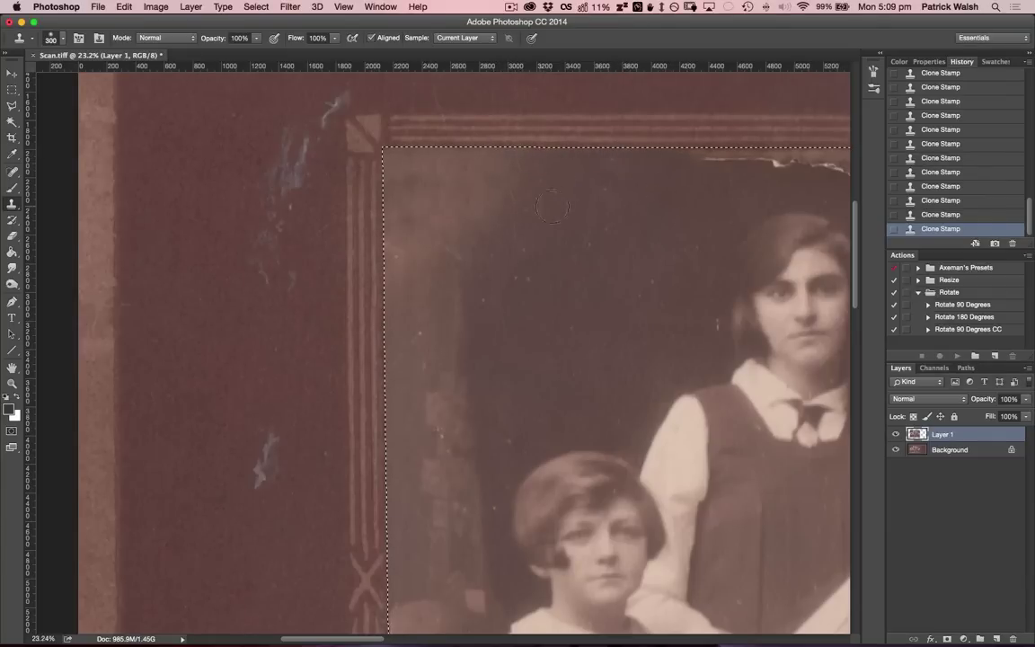
- Clone dark backdrop over the torn top edge above the standing girl nearest the left side
{"action": "left_click_drag", "start_coordinate": [580, 194], "coordinate": [365, 234]}
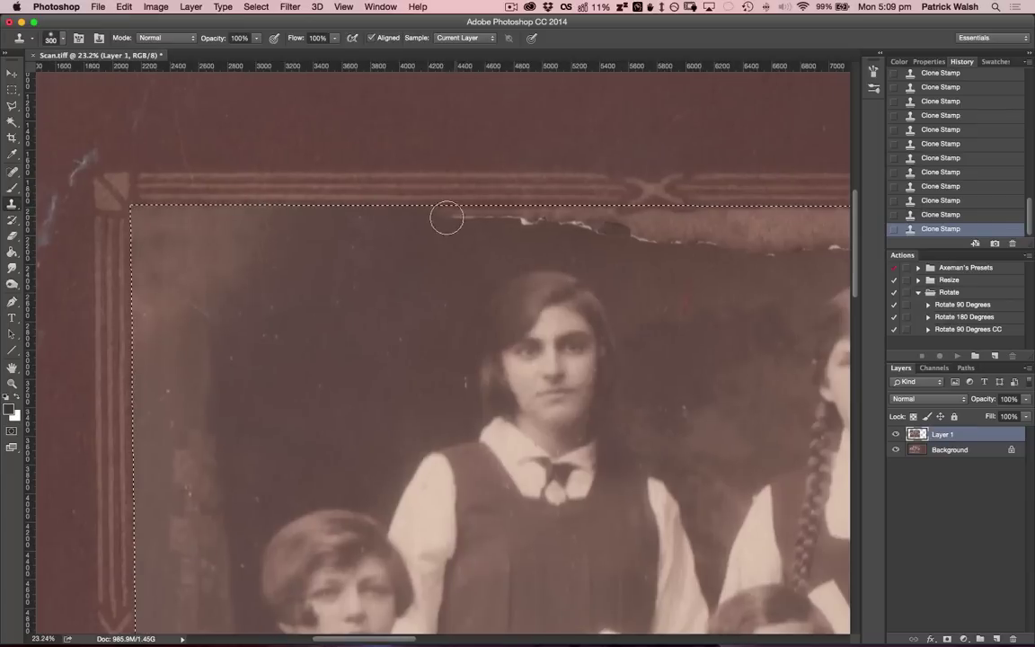
{"action": "mouse_move", "coordinate": [442, 216]}
{"action": "left_mouse_down"}
{"action": "mouse_move", "coordinate": [529, 213]}
{"action": "mouse_move", "coordinate": [484, 206]}
{"action": "mouse_move", "coordinate": [585, 221]}
{"action": "mouse_move", "coordinate": [538, 214]}
{"action": "mouse_move", "coordinate": [615, 213]}
{"action": "mouse_move", "coordinate": [593, 218]}
{"action": "mouse_move", "coordinate": [637, 235]}
{"action": "mouse_move", "coordinate": [613, 227]}
{"action": "mouse_move", "coordinate": [651, 216]}
{"action": "mouse_move", "coordinate": [628, 221]}
{"action": "mouse_move", "coordinate": [665, 224]}
{"action": "mouse_move", "coordinate": [652, 241]}
{"action": "mouse_move", "coordinate": [714, 237]}
{"action": "mouse_move", "coordinate": [691, 235]}
{"action": "mouse_move", "coordinate": [710, 233]}
{"action": "mouse_move", "coordinate": [693, 217]}
{"action": "mouse_move", "coordinate": [650, 207]}
{"action": "mouse_move", "coordinate": [733, 213]}
{"action": "mouse_move", "coordinate": [685, 304]}
{"action": "mouse_move", "coordinate": [626, 258]}
{"action": "mouse_move", "coordinate": [539, 260]}
{"action": "mouse_move", "coordinate": [465, 293]}
{"action": "mouse_move", "coordinate": [401, 301]}
{"action": "mouse_move", "coordinate": [439, 294]}
{"action": "mouse_move", "coordinate": [394, 324]}
{"action": "mouse_move", "coordinate": [410, 287]}
{"action": "mouse_move", "coordinate": [462, 293]}
{"action": "mouse_move", "coordinate": [426, 288]}
{"action": "mouse_move", "coordinate": [409, 272]}
{"action": "mouse_move", "coordinate": [461, 251]}
{"action": "mouse_move", "coordinate": [428, 261]}
{"action": "left_mouse_up"}
{"action": "left_click", "coordinate": [426, 237], "text": "alt"}
{"action": "left_click", "coordinate": [483, 224], "text": "alt"}
{"action": "left_click", "coordinate": [643, 266], "text": "alt"}
{"action": "left_click", "coordinate": [392, 319], "text": "alt"}
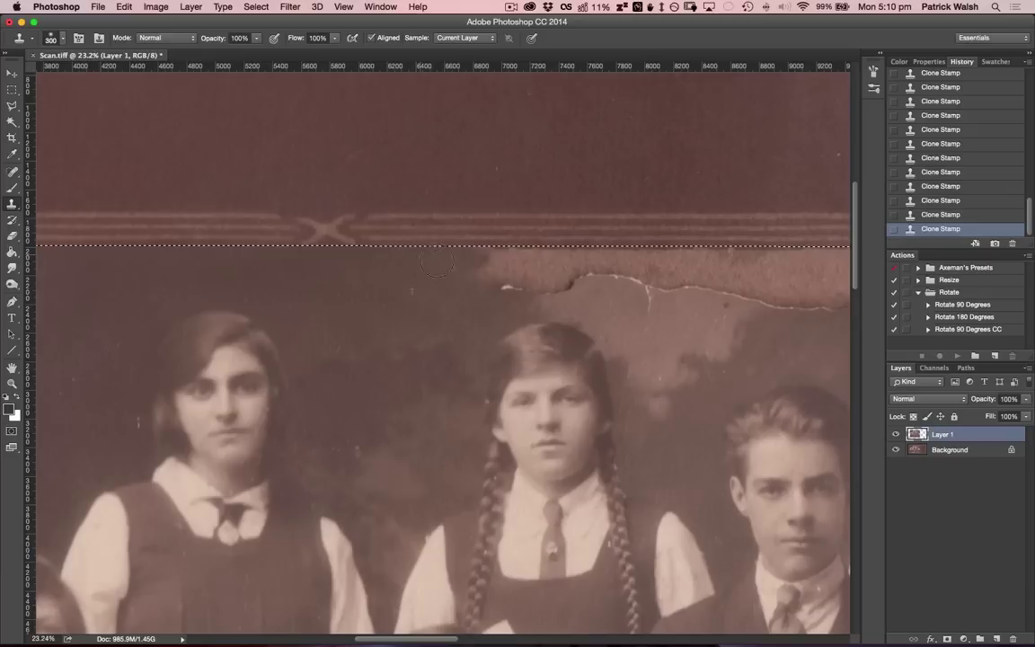
- Clone the backdrop over the exposed mount and torn edge above the girl with braids, blending the dark and light areas
{"action": "left_click", "coordinate": [398, 254], "text": "alt"}
{"action": "mouse_move", "coordinate": [464, 257]}
{"action": "left_mouse_down"}
{"action": "mouse_move", "coordinate": [496, 256]}
{"action": "mouse_move", "coordinate": [477, 258]}
{"action": "mouse_move", "coordinate": [525, 288]}
{"action": "mouse_move", "coordinate": [609, 291]}
{"action": "mouse_move", "coordinate": [623, 279]}
{"action": "mouse_move", "coordinate": [590, 268]}
{"action": "mouse_move", "coordinate": [581, 253]}
{"action": "mouse_move", "coordinate": [598, 283]}
{"action": "mouse_move", "coordinate": [578, 280]}
{"action": "mouse_move", "coordinate": [584, 262]}
{"action": "mouse_move", "coordinate": [575, 281]}
{"action": "mouse_move", "coordinate": [581, 265]}
{"action": "mouse_move", "coordinate": [598, 285]}
{"action": "mouse_move", "coordinate": [570, 283]}
{"action": "mouse_move", "coordinate": [590, 256]}
{"action": "mouse_move", "coordinate": [564, 282]}
{"action": "left_mouse_up"}
{"action": "left_click", "coordinate": [606, 300], "text": "alt"}
{"action": "left_click", "coordinate": [600, 289], "text": "alt"}
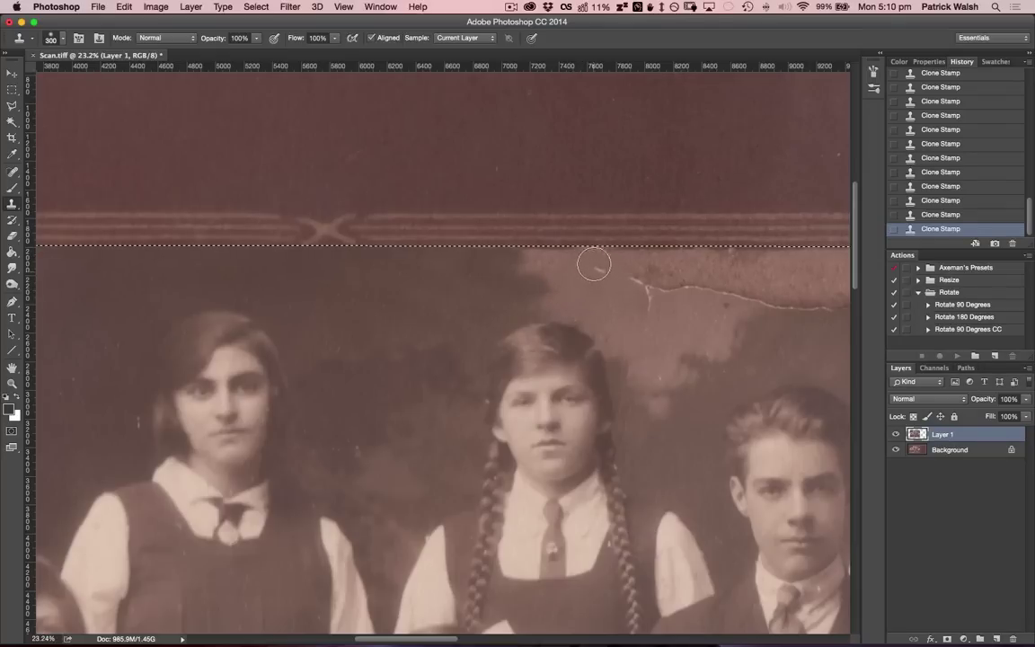
{"action": "left_click", "coordinate": [601, 270]}
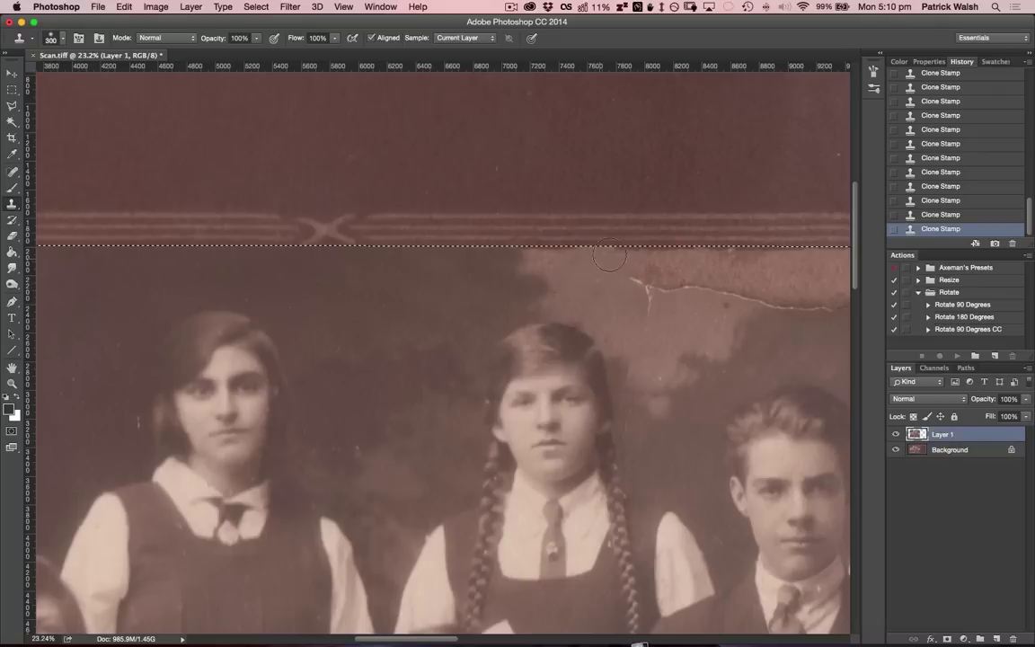
{"action": "mouse_move", "coordinate": [568, 275]}
{"action": "left_mouse_down"}
{"action": "mouse_move", "coordinate": [546, 272]}
{"action": "mouse_move", "coordinate": [547, 261]}
{"action": "left_mouse_up"}
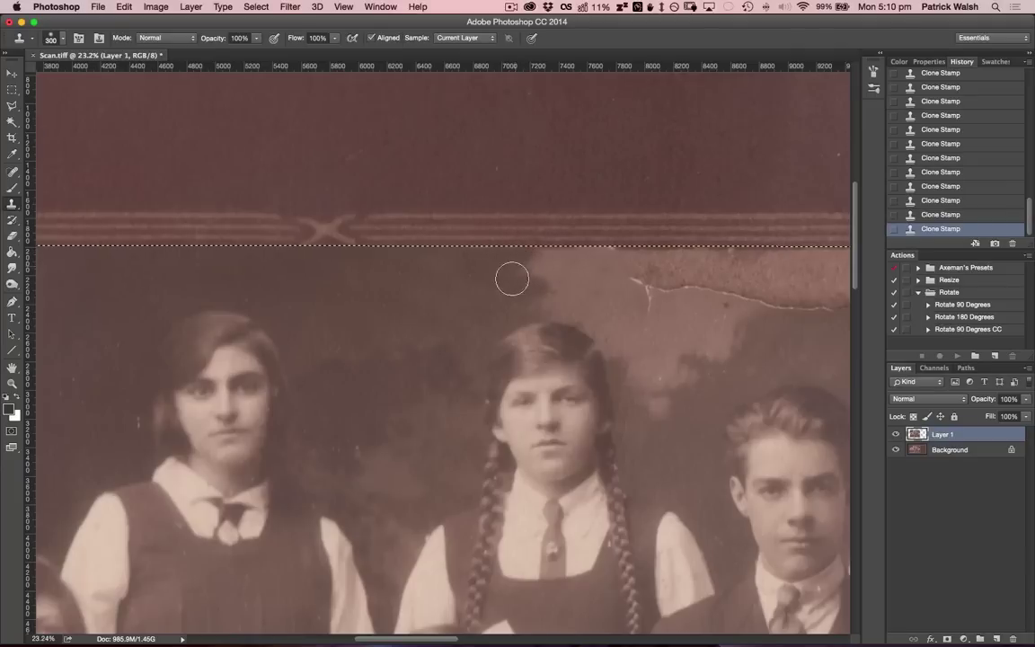
- Clone dark foliage from the backdrop over the torn strip above the standing boy
{"action": "left_click_drag", "start_coordinate": [594, 271], "coordinate": [301, 274]}
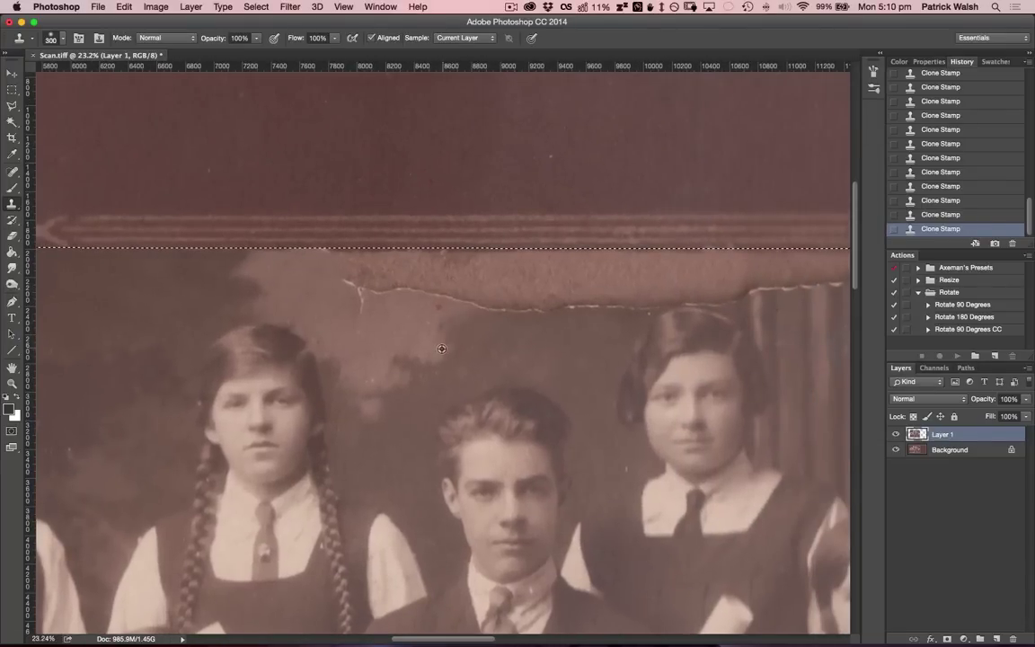
{"action": "mouse_move", "coordinate": [474, 307]}
{"action": "left_mouse_down"}
{"action": "mouse_move", "coordinate": [432, 298]}
{"action": "mouse_move", "coordinate": [481, 287]}
{"action": "mouse_move", "coordinate": [500, 297]}
{"action": "mouse_move", "coordinate": [575, 298]}
{"action": "mouse_move", "coordinate": [534, 296]}
{"action": "mouse_move", "coordinate": [554, 283]}
{"action": "mouse_move", "coordinate": [531, 300]}
{"action": "mouse_move", "coordinate": [556, 294]}
{"action": "left_mouse_up"}
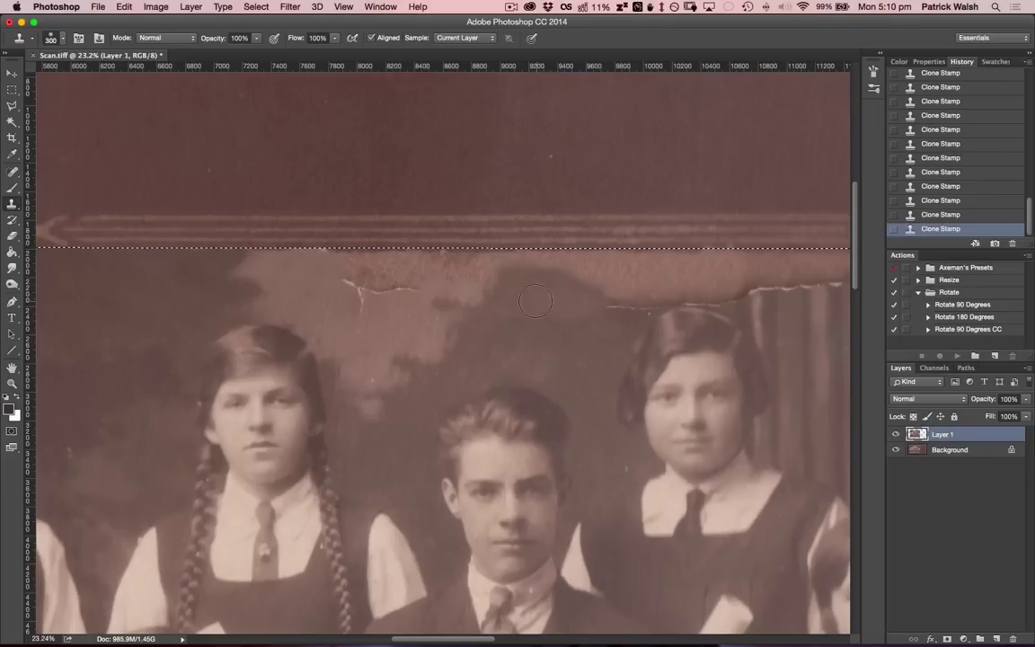
{"action": "left_click", "coordinate": [530, 335], "text": "alt"}
{"action": "left_click", "coordinate": [580, 313]}
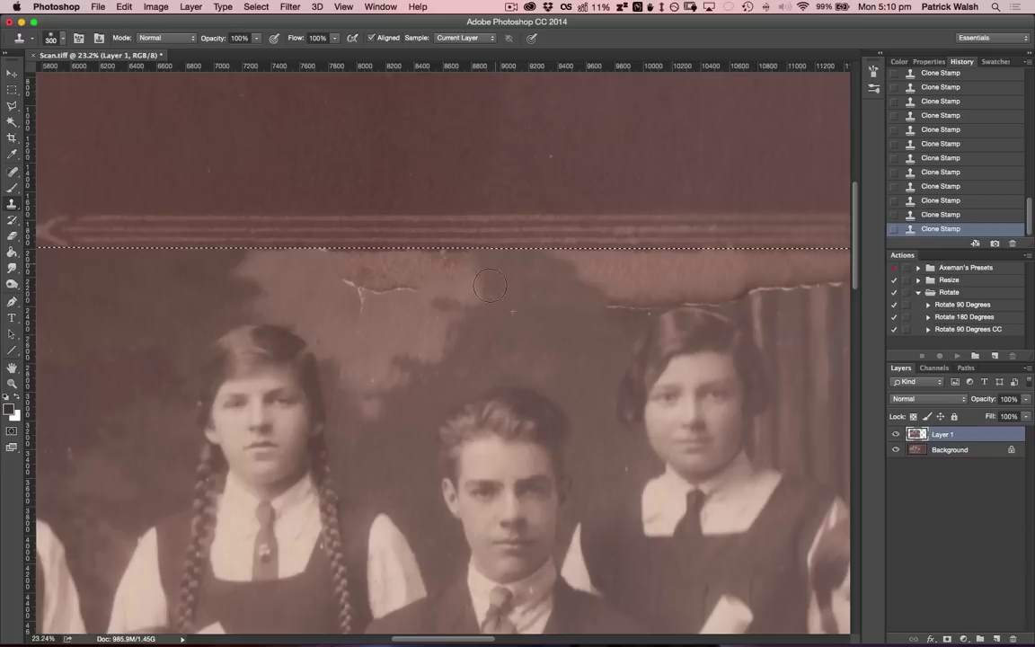
{"action": "left_click_drag", "start_coordinate": [490, 286], "coordinate": [478, 279]}
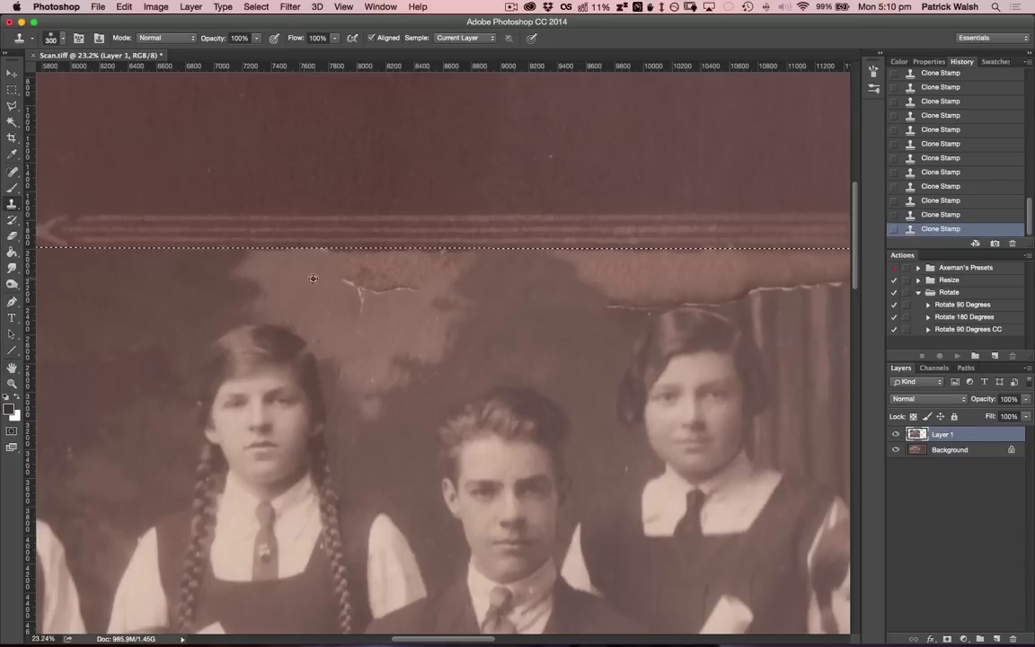
- Clone the light backdrop area over the remaining crack and mount patch between the girl with braids and the boy
{"action": "mouse_move", "coordinate": [313, 279]}
{"action": "left_mouse_down"}
{"action": "mouse_move", "coordinate": [356, 308]}
{"action": "mouse_move", "coordinate": [352, 279]}
{"action": "mouse_move", "coordinate": [393, 291]}
{"action": "mouse_move", "coordinate": [355, 287]}
{"action": "left_mouse_up"}
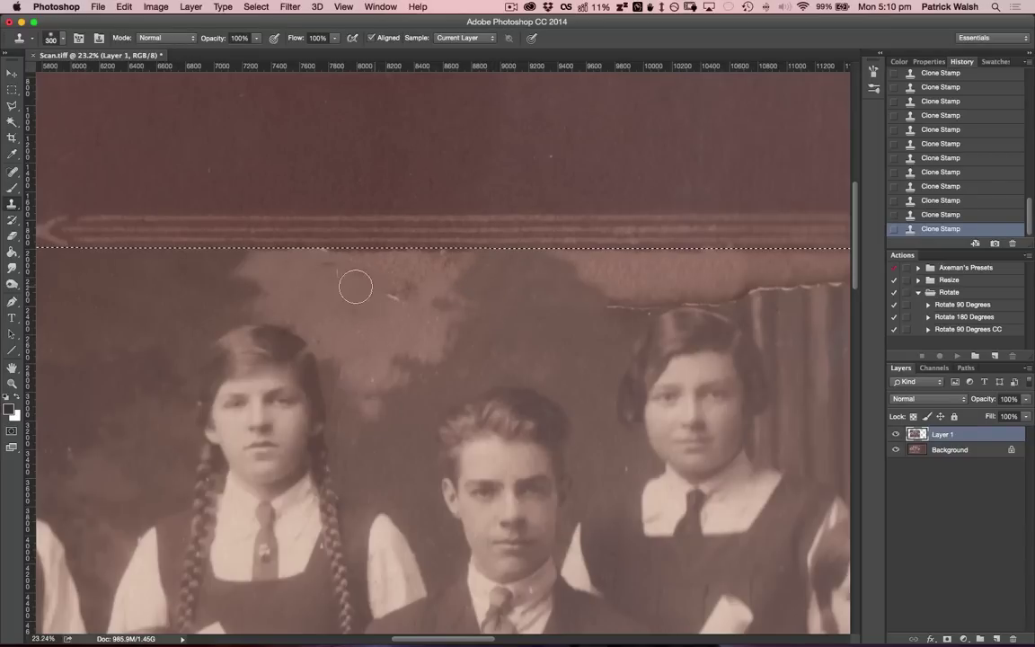
{"action": "left_click", "coordinate": [331, 283], "text": "alt"}
{"action": "mouse_move", "coordinate": [302, 259]}
{"action": "left_mouse_down"}
{"action": "mouse_move", "coordinate": [365, 255]}
{"action": "mouse_move", "coordinate": [323, 278]}
{"action": "mouse_move", "coordinate": [289, 253]}
{"action": "mouse_move", "coordinate": [369, 254]}
{"action": "mouse_move", "coordinate": [378, 274]}
{"action": "mouse_move", "coordinate": [430, 292]}
{"action": "mouse_move", "coordinate": [426, 270]}
{"action": "left_mouse_up"}
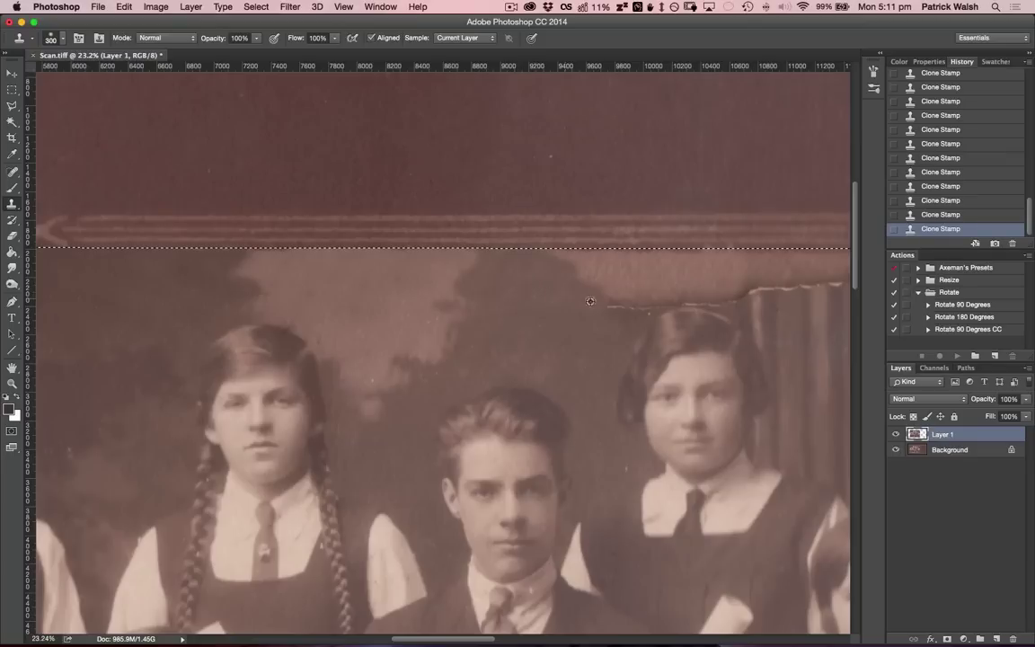
- Extend the dark foliage over the torn edge between the boy and the girl standing in front of the curtain
{"action": "left_click", "coordinate": [534, 273], "text": "alt"}
{"action": "mouse_move", "coordinate": [604, 288]}
{"action": "left_mouse_down"}
{"action": "mouse_move", "coordinate": [621, 287]}
{"action": "mouse_move", "coordinate": [624, 304]}
{"action": "left_mouse_up"}
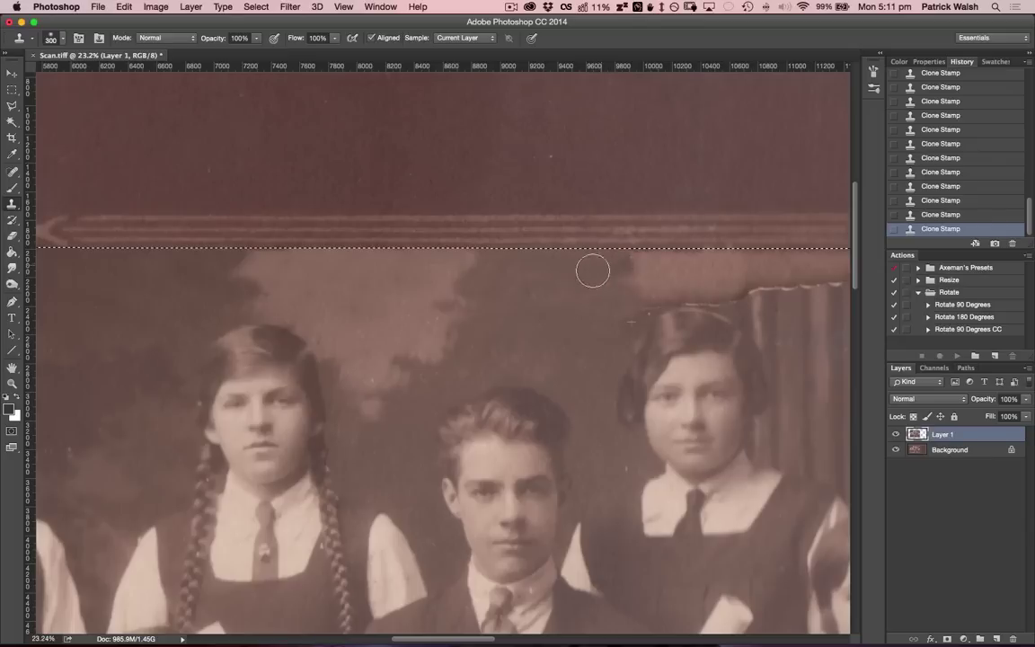
{"action": "left_click", "coordinate": [563, 304], "text": "alt"}
{"action": "left_click", "coordinate": [632, 319]}
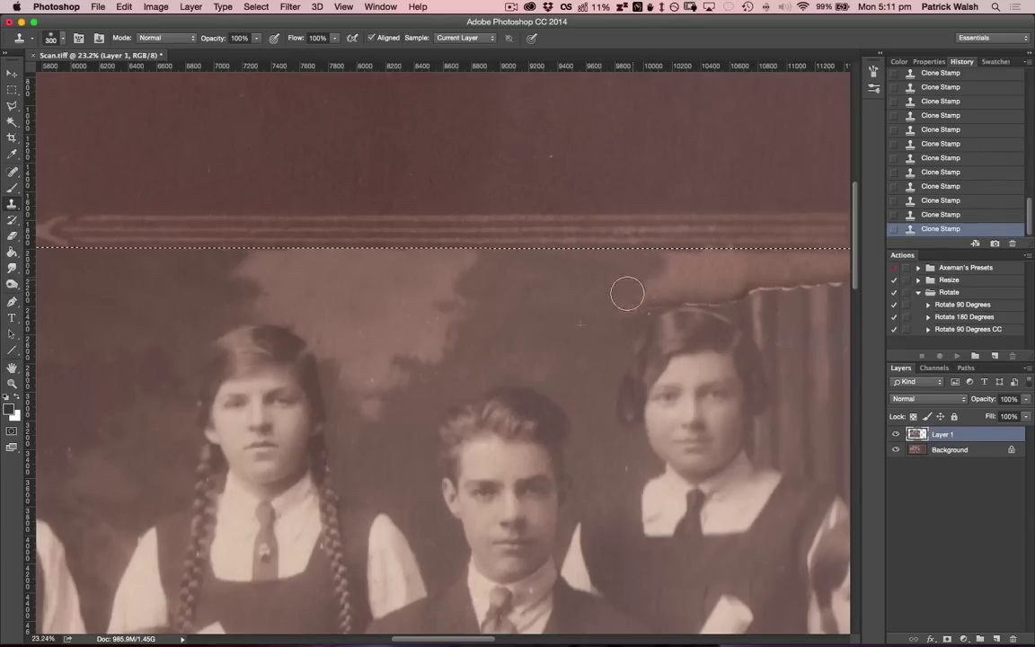
- Clone the curtain folds up to the photo's top edge and extend dark foliage over the torn patch above the girl beside the curtain
{"action": "left_click_drag", "start_coordinate": [551, 273], "coordinate": [440, 268]}
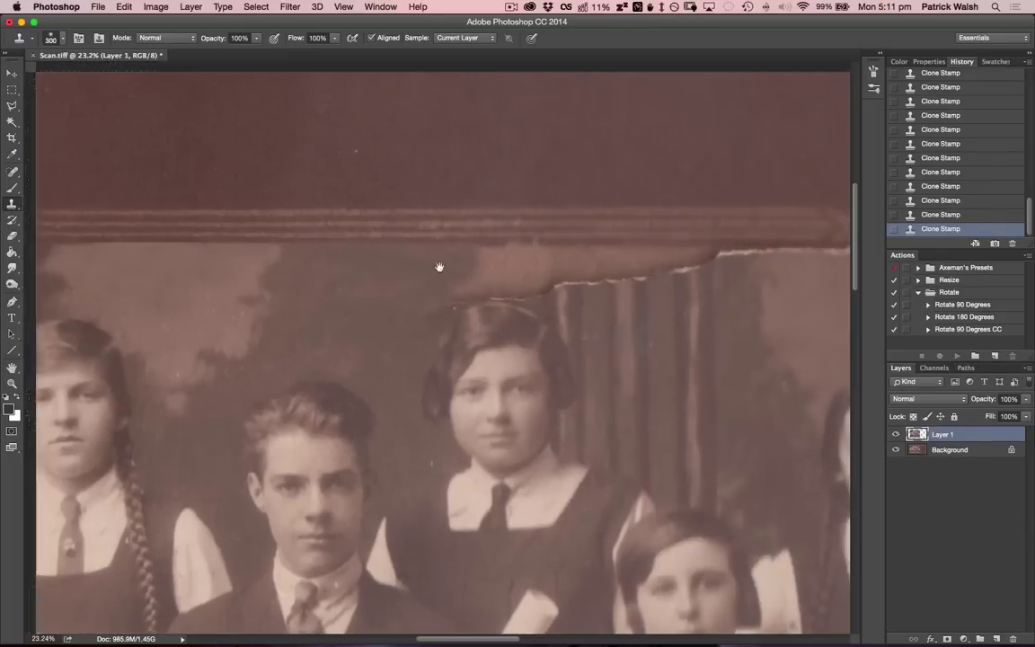
{"action": "left_click", "coordinate": [546, 288]}
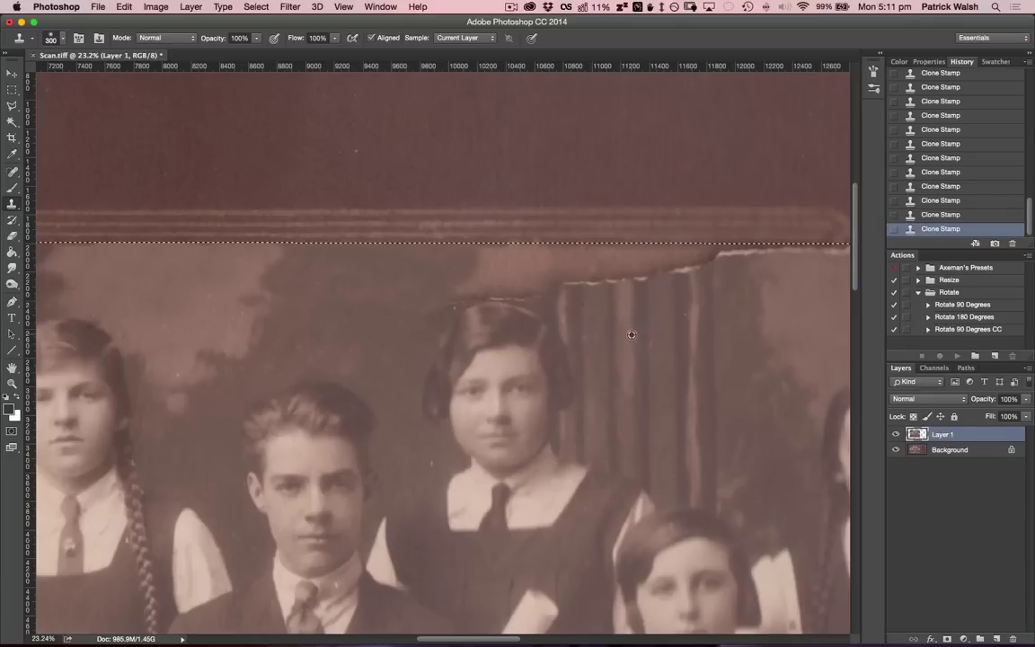
{"action": "left_click", "coordinate": [644, 376]}
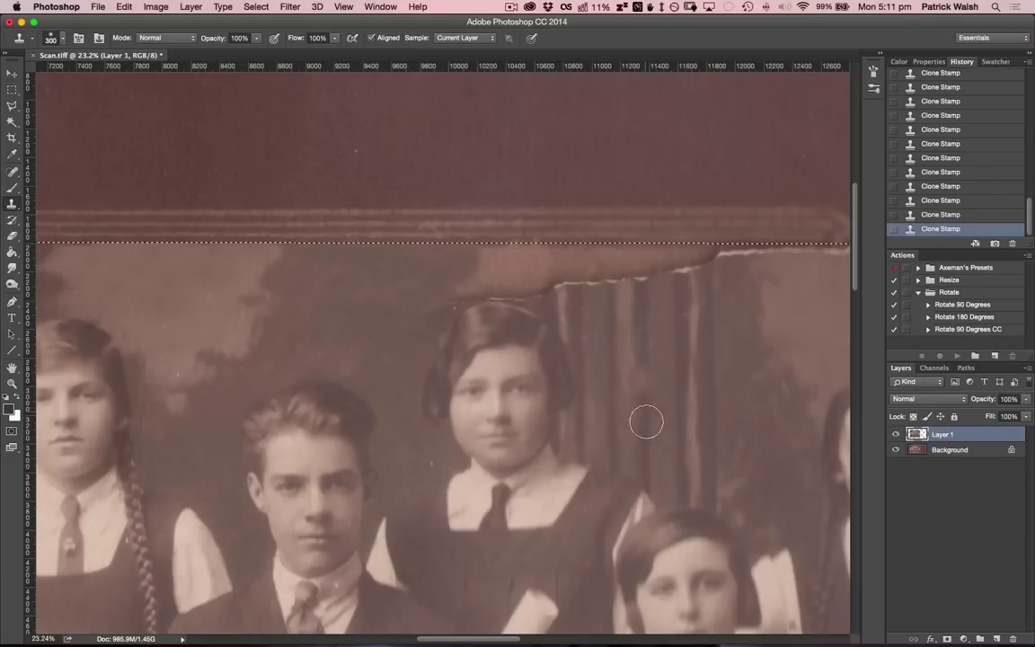
{"action": "mouse_move", "coordinate": [647, 332]}
{"action": "left_mouse_down"}
{"action": "mouse_move", "coordinate": [642, 423]}
{"action": "mouse_move", "coordinate": [645, 311]}
{"action": "mouse_move", "coordinate": [645, 416]}
{"action": "mouse_move", "coordinate": [639, 399]}
{"action": "left_mouse_up"}
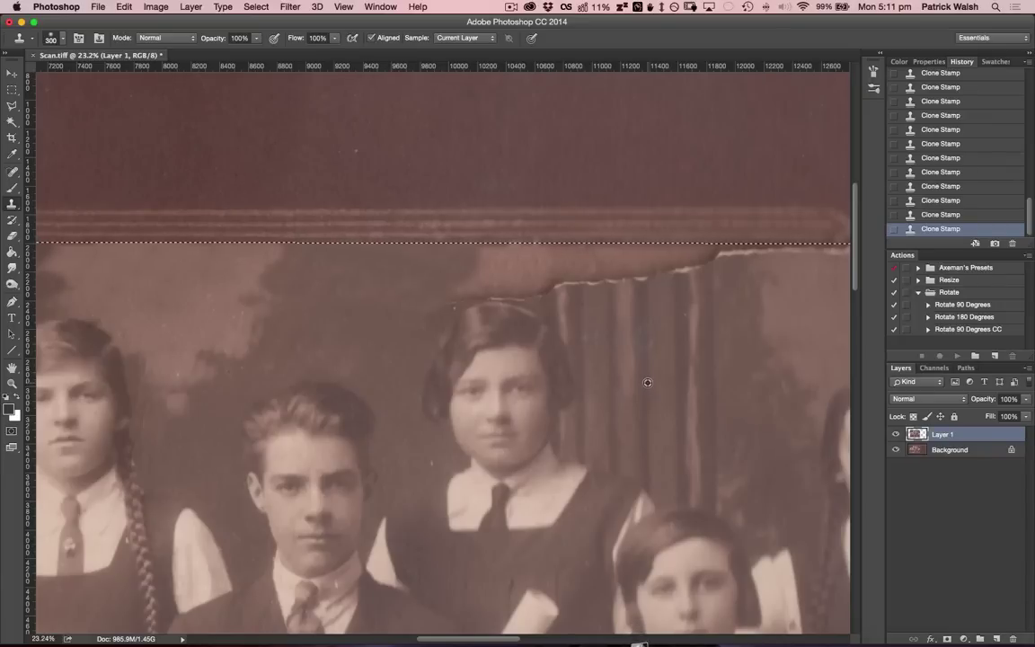
{"action": "left_click", "coordinate": [647, 382], "text": "alt"}
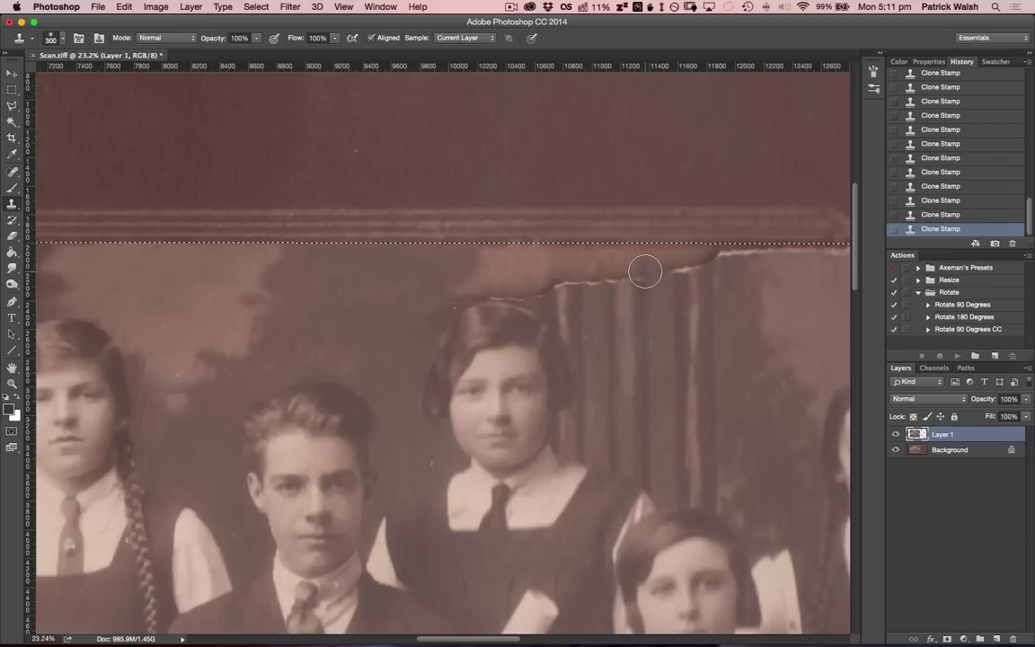
{"action": "left_click", "coordinate": [645, 271]}
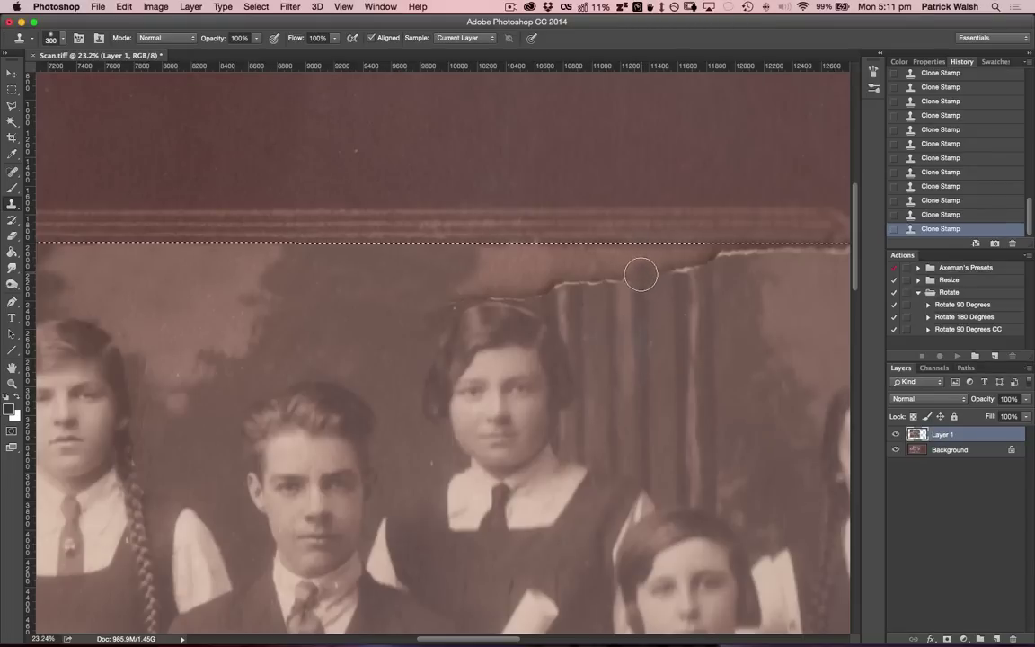
{"action": "left_click", "coordinate": [642, 264]}
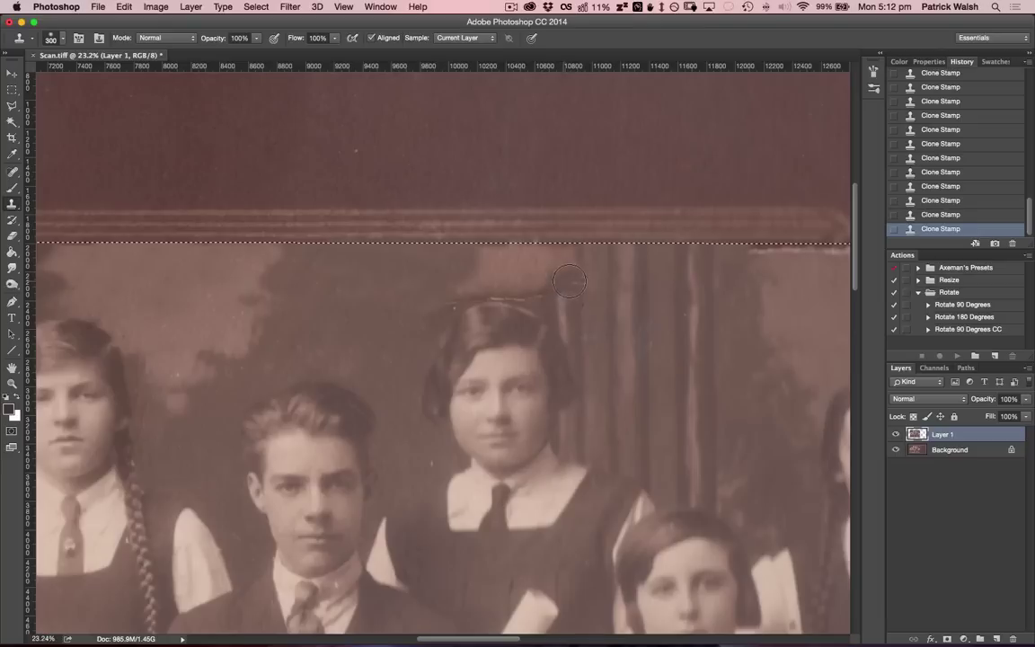
{"action": "left_click", "coordinate": [566, 368]}
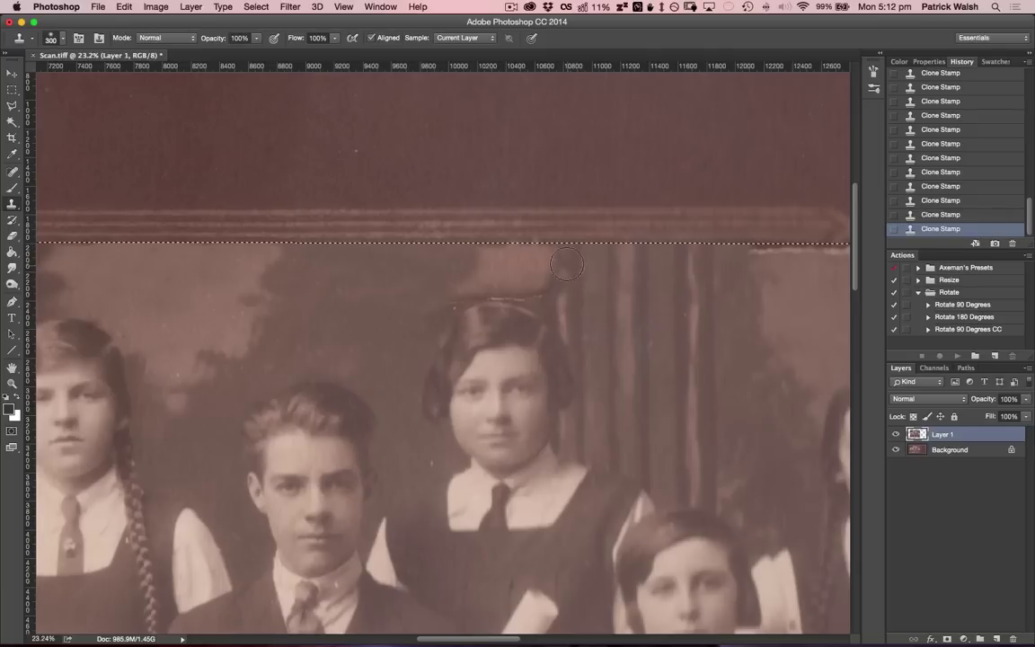
{"action": "left_click", "coordinate": [461, 267]}
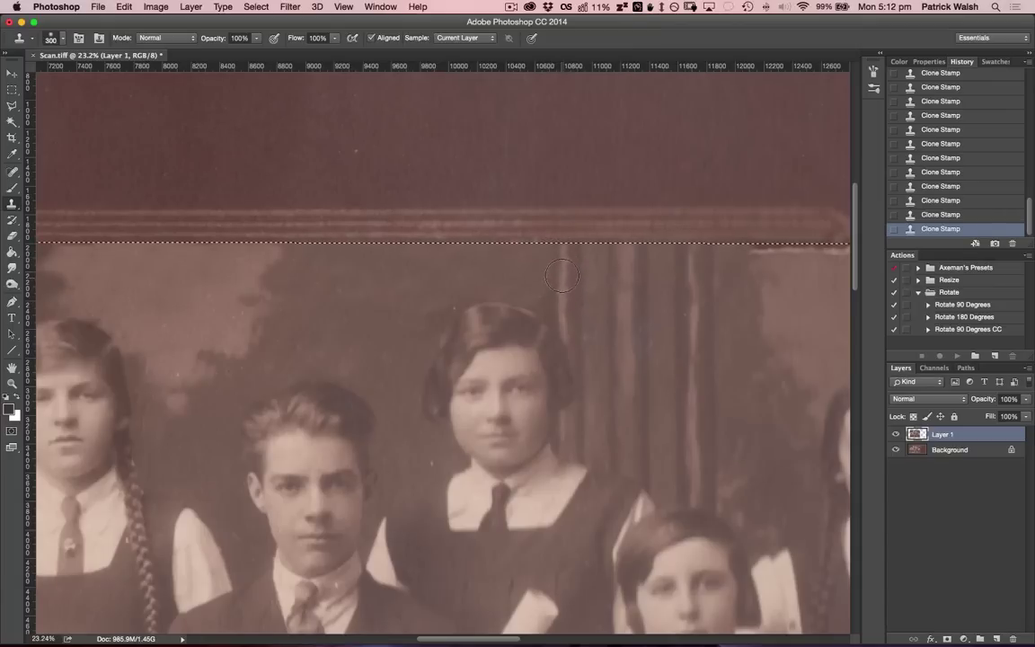
- Clone the adjoining backdrop over the pale torn line along the top edge, from the curtain past the girl with braids
{"action": "mouse_move", "coordinate": [638, 294]}
{"action": "left_mouse_down"}
{"action": "mouse_move", "coordinate": [439, 270]}
{"action": "mouse_move", "coordinate": [302, 307]}
{"action": "left_mouse_up"}
{"action": "left_click", "coordinate": [417, 304], "text": "alt"}
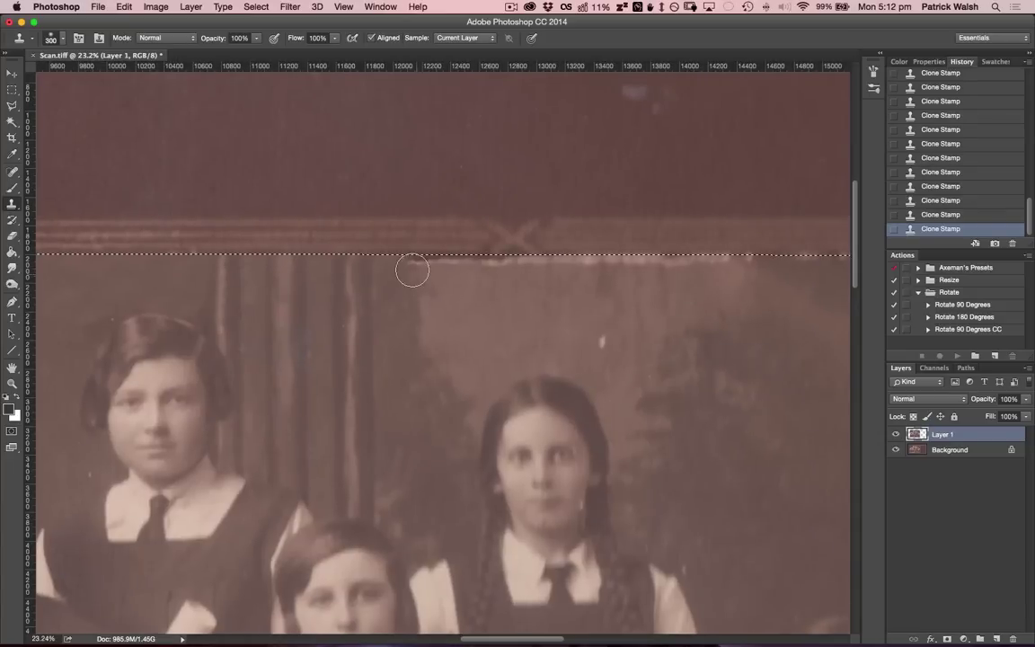
{"action": "left_click_drag", "start_coordinate": [412, 262], "coordinate": [733, 261]}
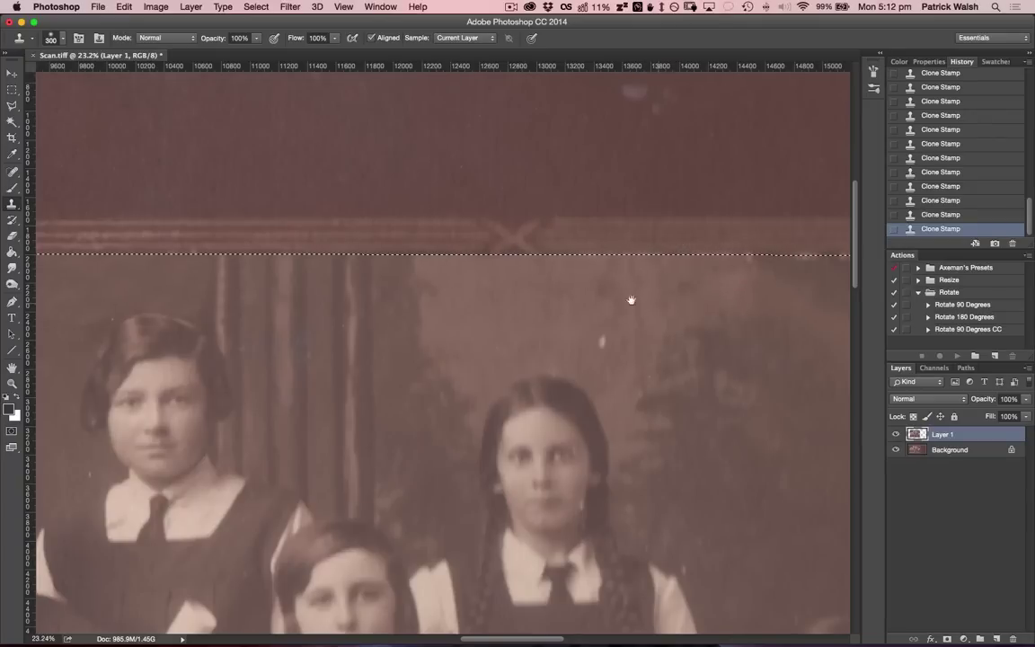
{"action": "left_click_drag", "start_coordinate": [631, 300], "coordinate": [372, 244]}
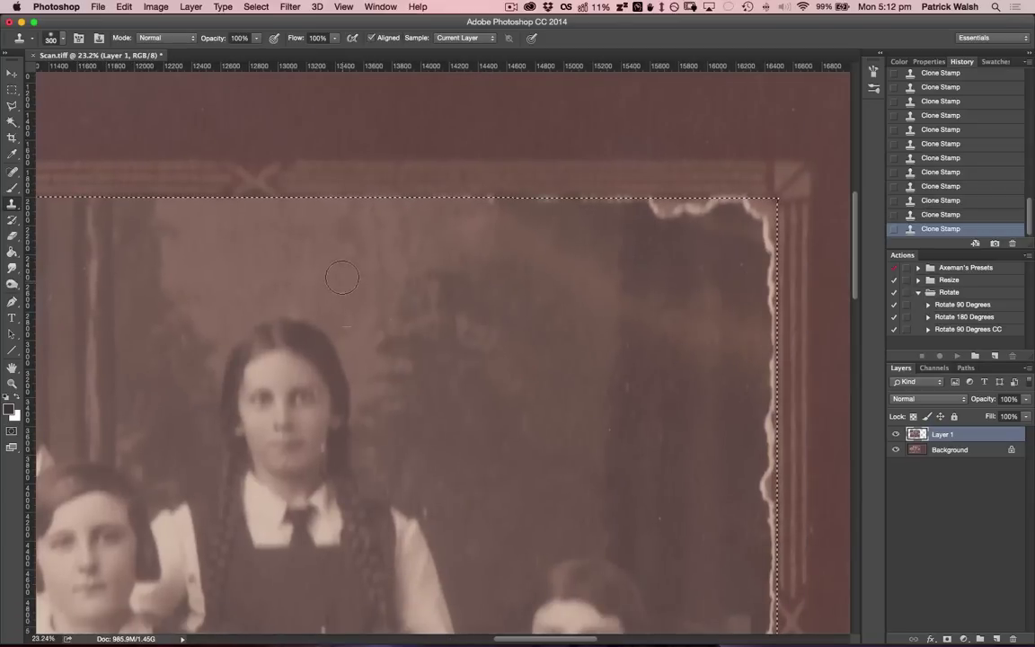
{"action": "left_click", "coordinate": [491, 244], "text": "alt"}
{"action": "mouse_move", "coordinate": [492, 201]}
{"action": "left_mouse_down"}
{"action": "mouse_move", "coordinate": [577, 195]}
{"action": "mouse_move", "coordinate": [496, 201]}
{"action": "mouse_move", "coordinate": [624, 205]}
{"action": "left_mouse_up"}
- Rebuild the torn upper-right corner and the ragged upper part of the photo's right edge by cloning the dark backdrop
{"action": "left_click", "coordinate": [538, 229], "text": "alt"}
{"action": "left_click", "coordinate": [625, 251], "text": "alt"}
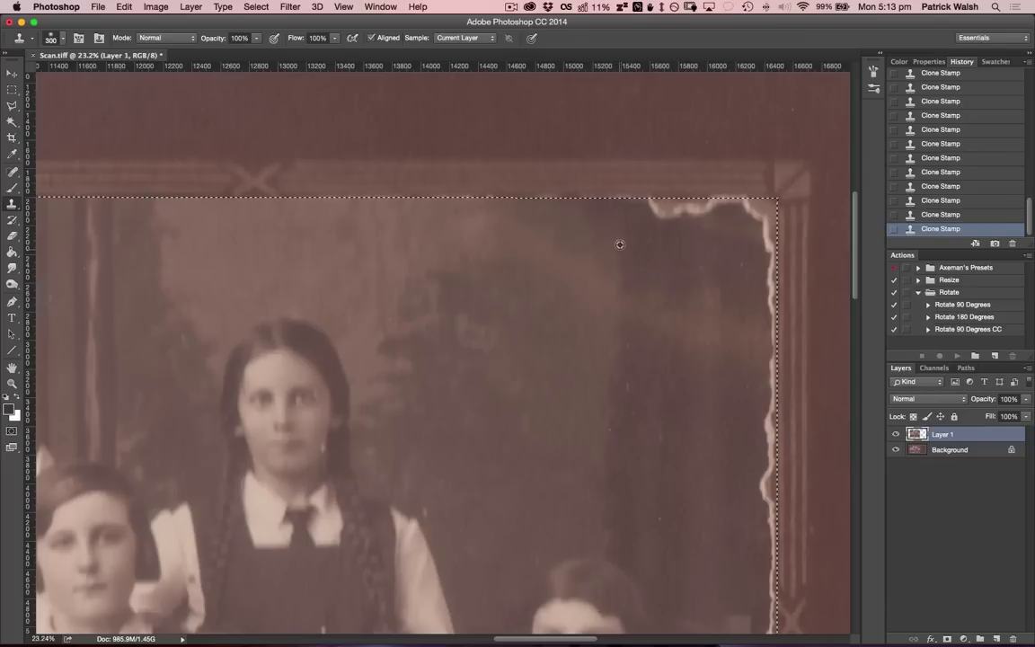
{"action": "mouse_move", "coordinate": [622, 206]}
{"action": "left_mouse_down"}
{"action": "mouse_move", "coordinate": [756, 203]}
{"action": "mouse_move", "coordinate": [711, 206]}
{"action": "mouse_move", "coordinate": [750, 220]}
{"action": "mouse_move", "coordinate": [765, 208]}
{"action": "mouse_move", "coordinate": [772, 231]}
{"action": "mouse_move", "coordinate": [770, 211]}
{"action": "mouse_move", "coordinate": [767, 243]}
{"action": "mouse_move", "coordinate": [758, 212]}
{"action": "mouse_move", "coordinate": [764, 309]}
{"action": "mouse_move", "coordinate": [773, 307]}
{"action": "mouse_move", "coordinate": [770, 285]}
{"action": "mouse_move", "coordinate": [762, 520]}
{"action": "mouse_move", "coordinate": [775, 443]}
{"action": "mouse_move", "coordinate": [774, 481]}
{"action": "left_mouse_up"}
{"action": "left_click", "coordinate": [716, 234], "text": "alt"}
{"action": "left_click", "coordinate": [732, 320], "text": "alt"}
- Clone the dark backdrop over the torn right edge beside the seated girl's chair
{"action": "left_click_drag", "start_coordinate": [737, 438], "coordinate": [693, 270]}
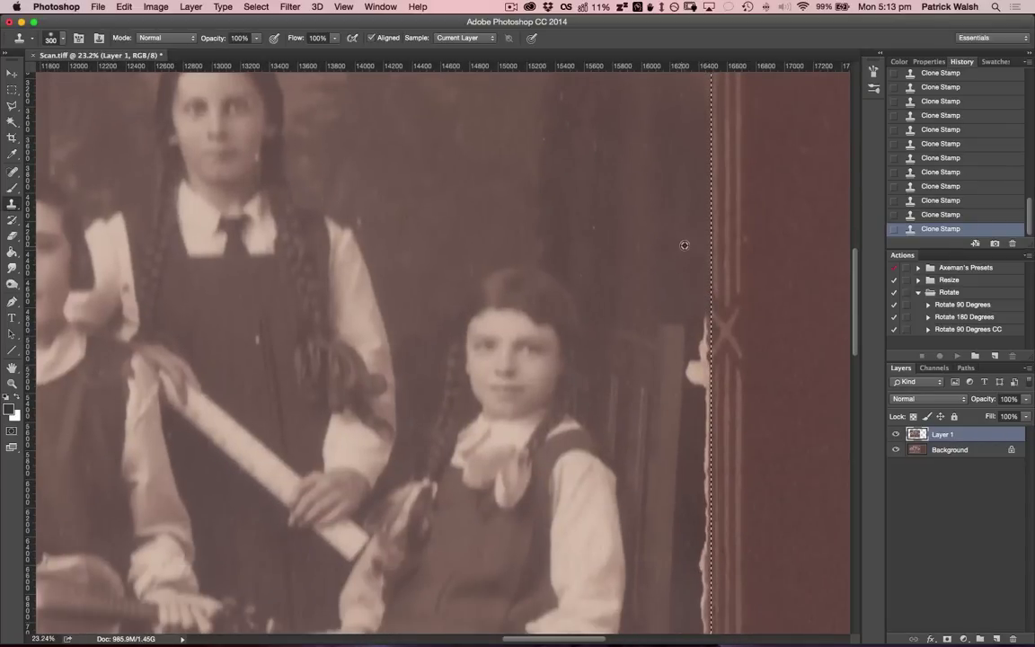
{"action": "left_click", "coordinate": [691, 239], "text": "alt"}
{"action": "mouse_move", "coordinate": [710, 307]}
{"action": "left_mouse_down"}
{"action": "mouse_move", "coordinate": [700, 374]}
{"action": "mouse_move", "coordinate": [712, 454]}
{"action": "mouse_move", "coordinate": [709, 416]}
{"action": "mouse_move", "coordinate": [697, 504]}
{"action": "mouse_move", "coordinate": [710, 517]}
{"action": "mouse_move", "coordinate": [684, 239]}
{"action": "left_mouse_up"}
{"action": "left_click", "coordinate": [694, 253], "text": "alt"}
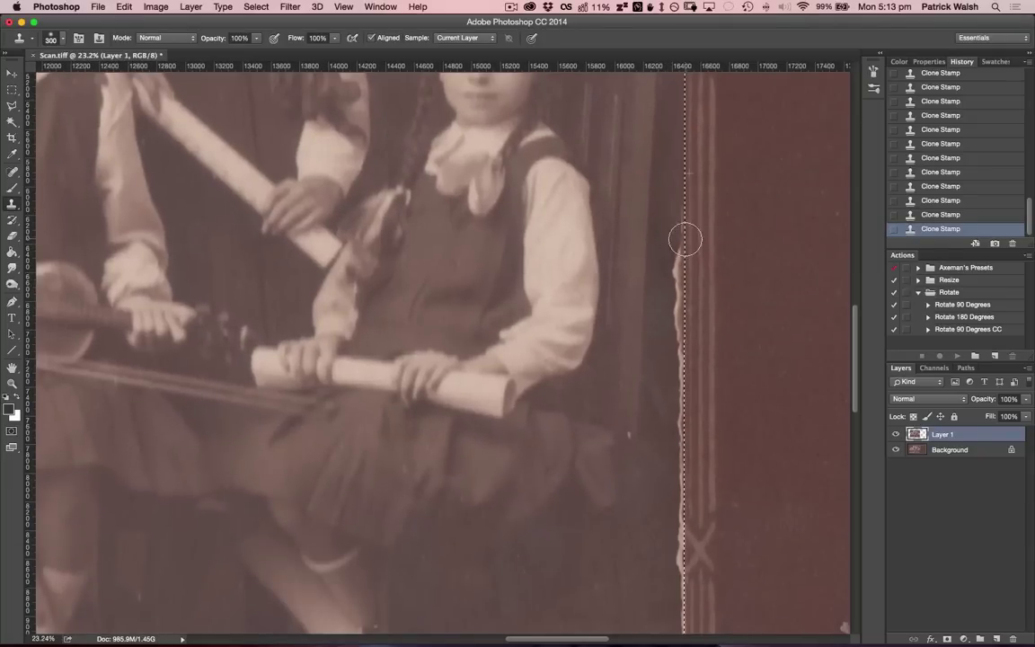
- Clone the dark background down the white torn right edge beside the seated girl's arm and skirt
{"action": "left_click", "coordinate": [676, 184], "text": "alt"}
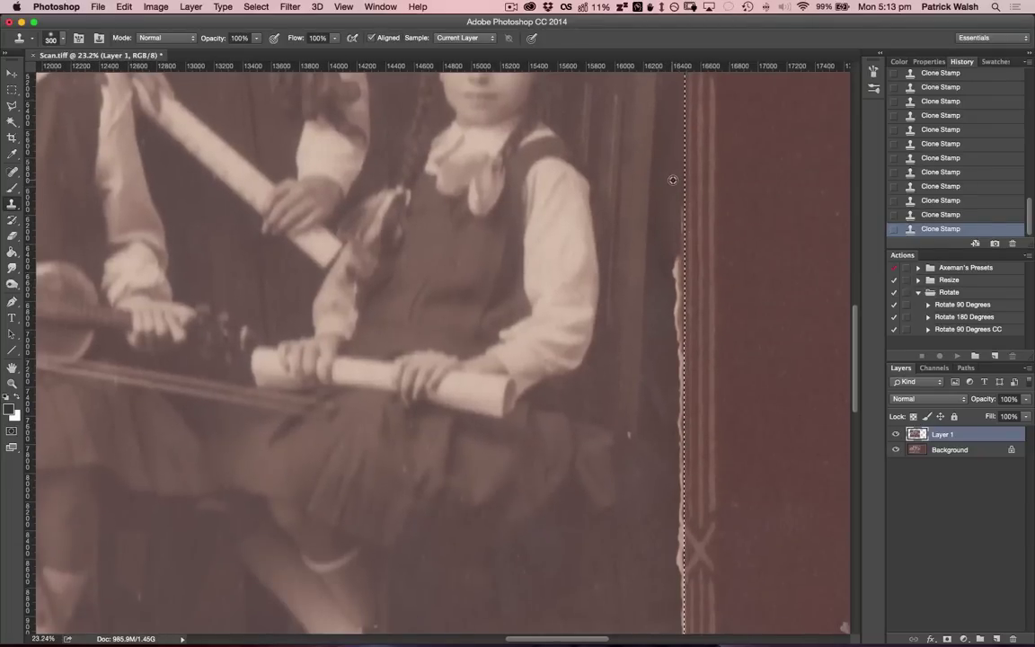
{"action": "left_click_drag", "start_coordinate": [674, 209], "coordinate": [676, 299]}
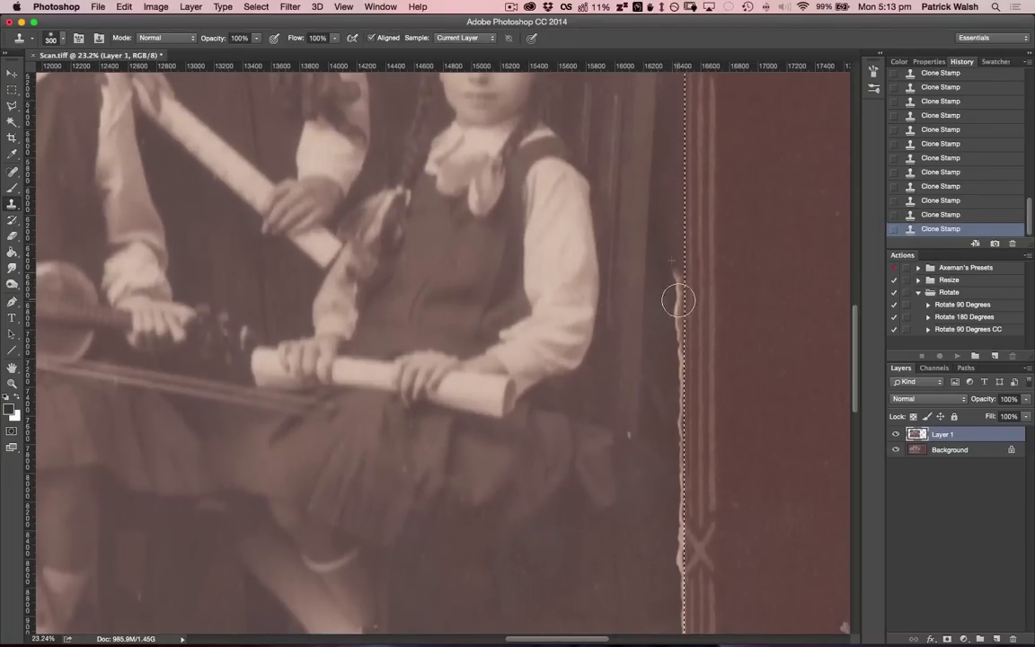
{"action": "left_click", "coordinate": [670, 230], "text": "alt"}
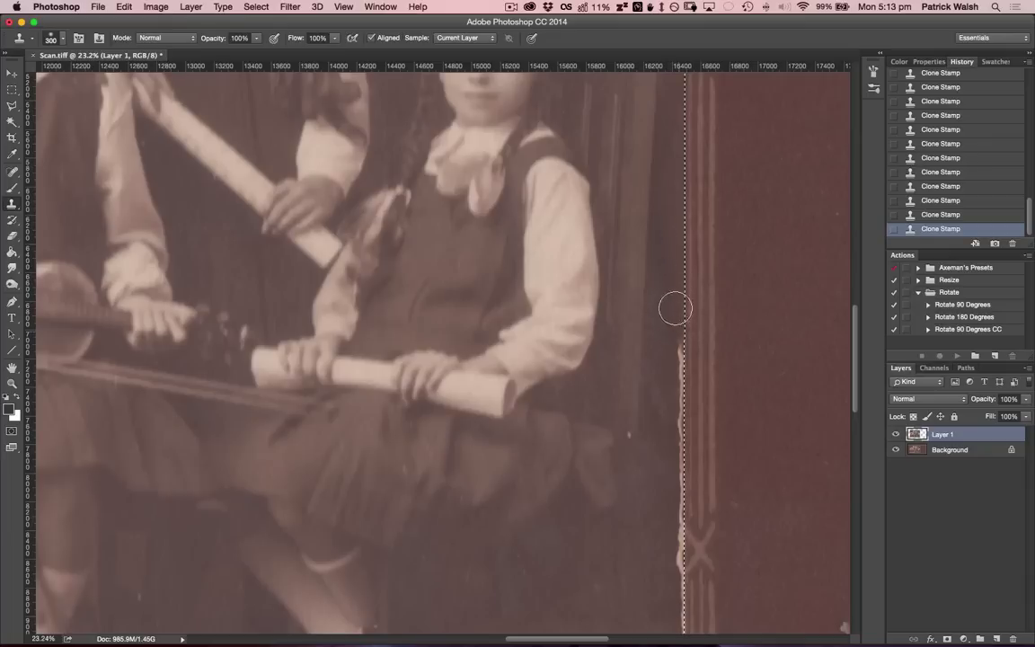
{"action": "mouse_move", "coordinate": [683, 430]}
{"action": "left_mouse_down"}
{"action": "mouse_move", "coordinate": [679, 396]}
{"action": "mouse_move", "coordinate": [679, 438]}
{"action": "left_mouse_up"}
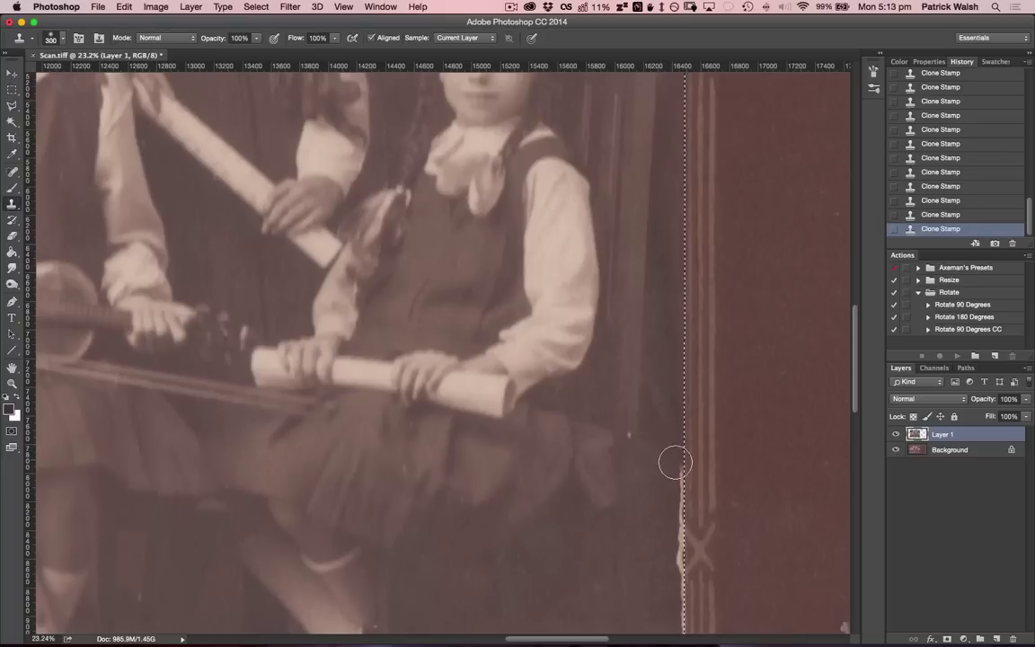
{"action": "left_click_drag", "start_coordinate": [682, 481], "coordinate": [680, 540]}
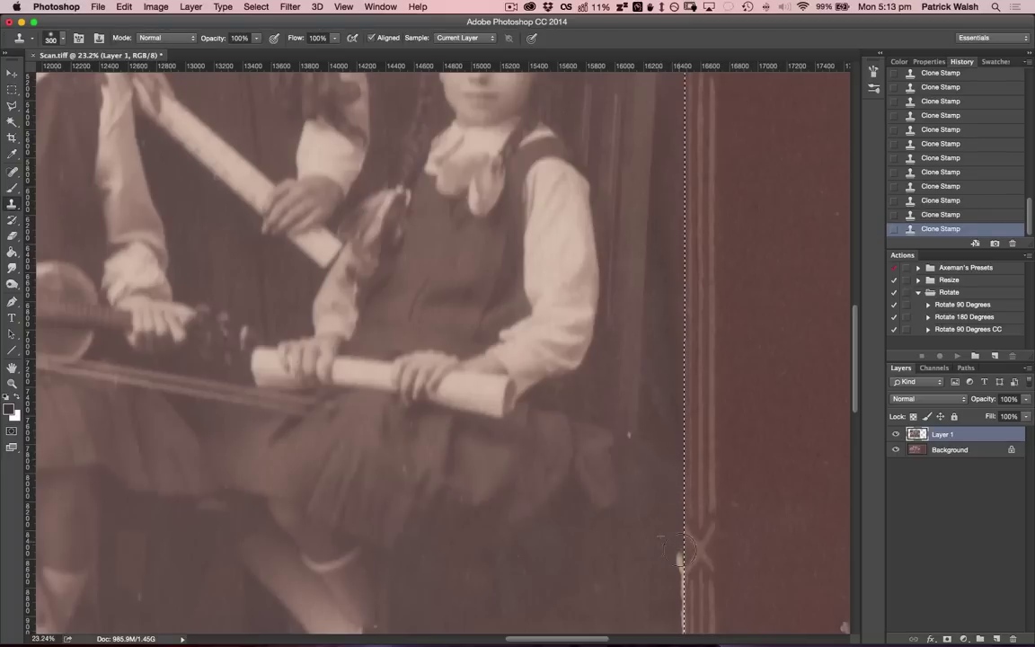
- Clean up the lowest stretch of the right edge and the lower-right corner, cloning shadow and floor over the white border
{"action": "scroll", "coordinate": [667, 457], "scroll_direction": "down", "scroll_amount": 5}
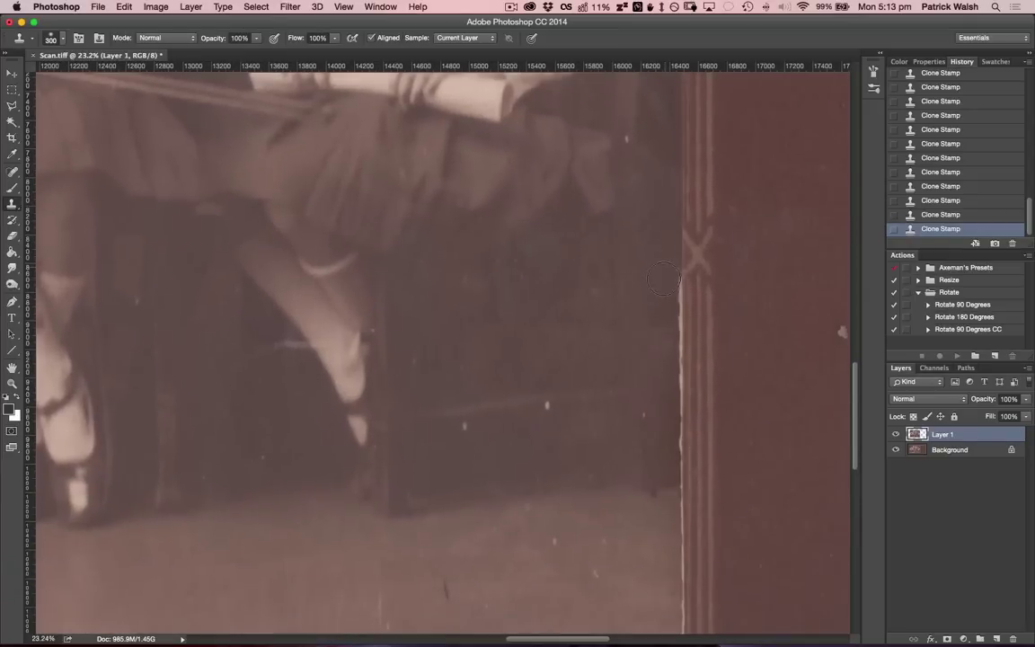
{"action": "left_click_drag", "start_coordinate": [680, 278], "coordinate": [674, 518]}
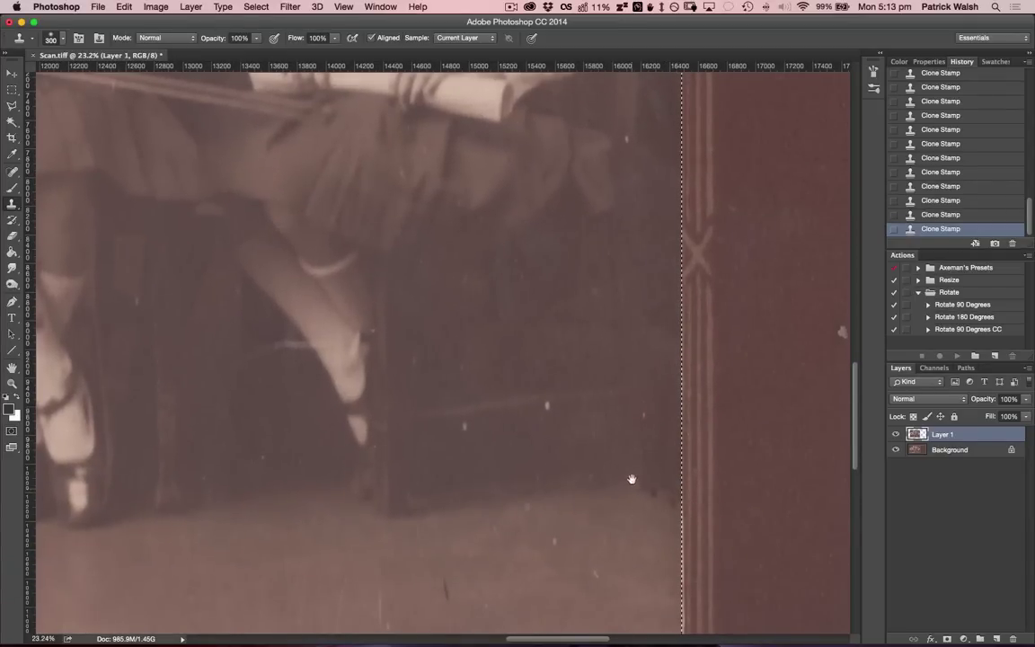
{"action": "scroll", "coordinate": [622, 289], "scroll_direction": "down", "scroll_amount": 4}
{"action": "mouse_move", "coordinate": [670, 423]}
{"action": "left_mouse_down"}
{"action": "mouse_move", "coordinate": [666, 456]}
{"action": "mouse_move", "coordinate": [655, 415]}
{"action": "mouse_move", "coordinate": [653, 458]}
{"action": "mouse_move", "coordinate": [366, 465]}
{"action": "left_mouse_up"}
{"action": "left_click", "coordinate": [642, 397], "text": "alt"}
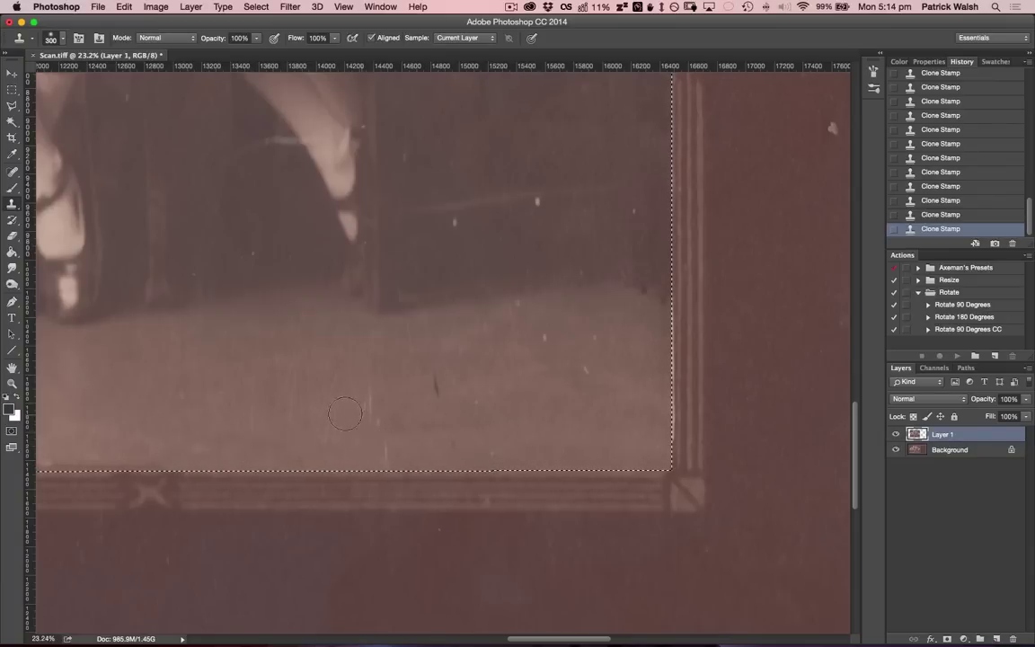
- Clone floor texture over the white chips along the bottom edge between the hanging feet and the reclining girl
{"action": "left_click_drag", "start_coordinate": [287, 381], "coordinate": [594, 364]}
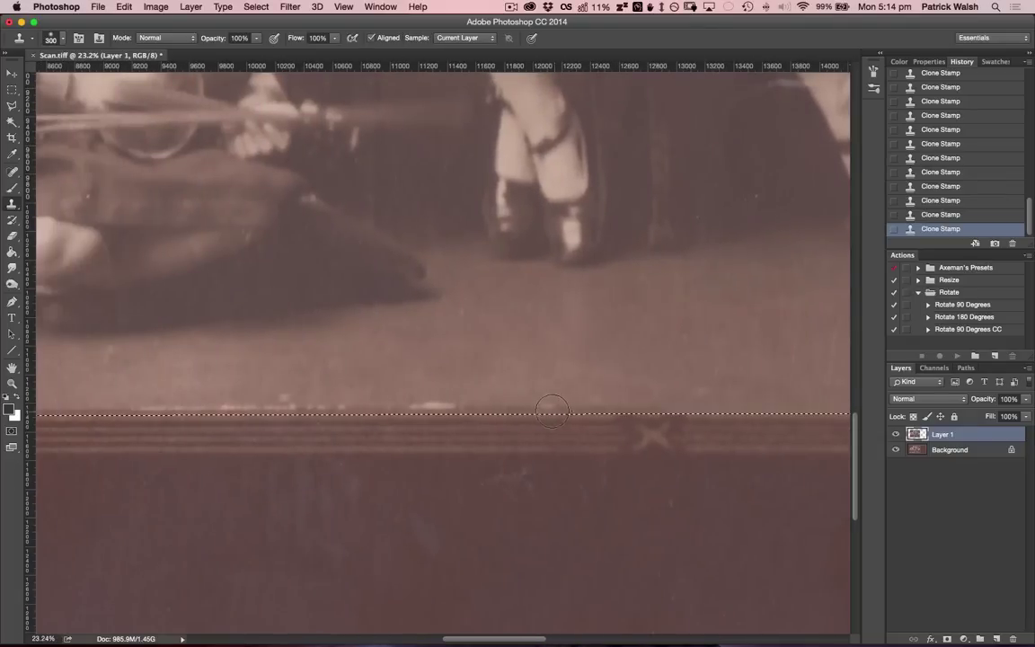
{"action": "left_click", "coordinate": [462, 371], "text": "alt"}
{"action": "left_click_drag", "start_coordinate": [421, 400], "coordinate": [104, 405]}
{"action": "left_click", "coordinate": [305, 380], "text": "alt"}
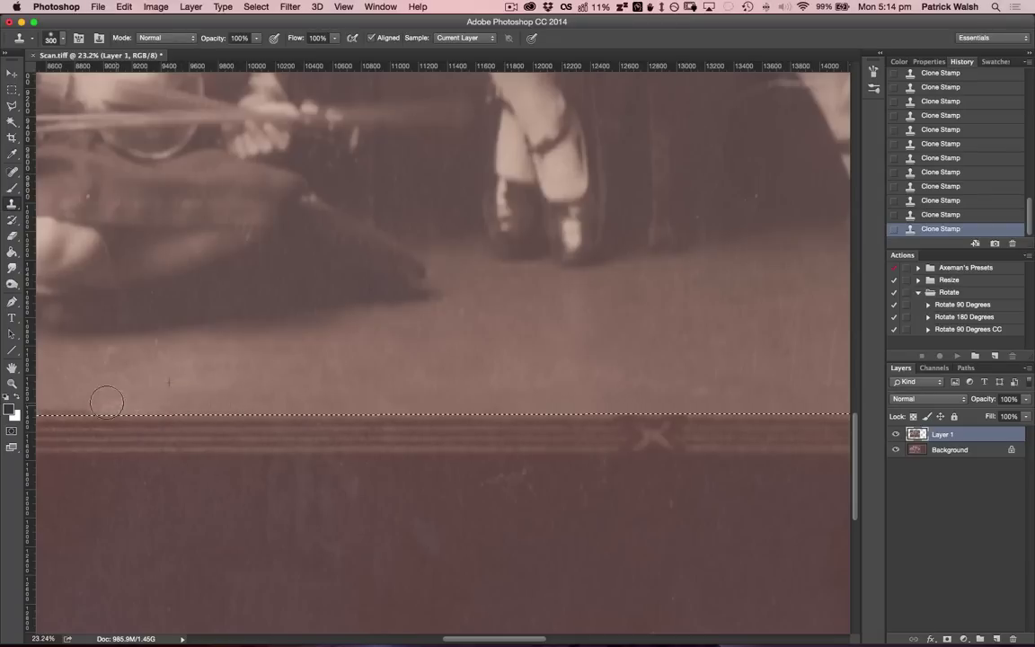
- Clone floor texture over the vertical crease and the adjoining bottom edge below the reclining girl's shoes
{"action": "key", "text": "space"}
{"action": "left_click_drag", "start_coordinate": [154, 372], "coordinate": [522, 325]}
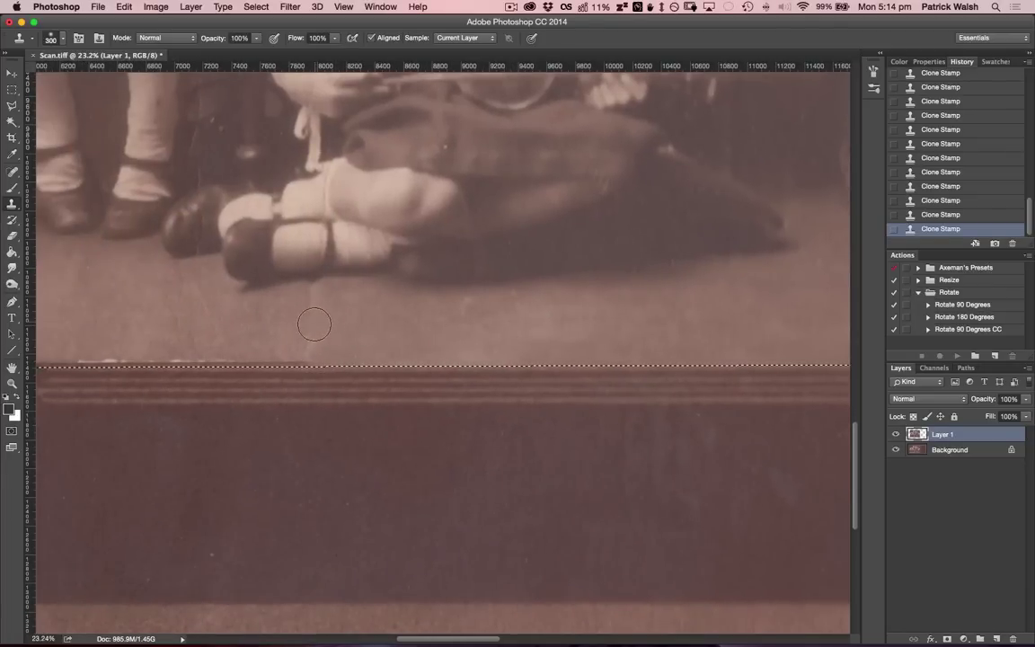
{"action": "left_click", "coordinate": [310, 353]}
{"action": "left_click", "coordinate": [350, 343], "text": "alt"}
{"action": "mouse_move", "coordinate": [318, 320]}
{"action": "left_mouse_down"}
{"action": "mouse_move", "coordinate": [315, 308]}
{"action": "mouse_move", "coordinate": [316, 321]}
{"action": "left_mouse_up"}
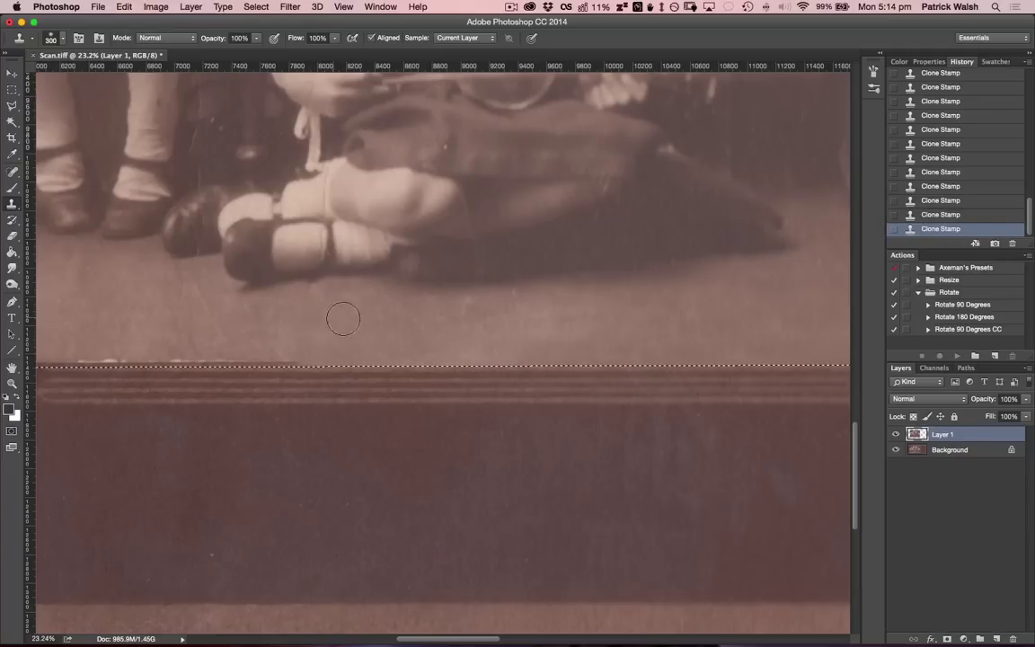
{"action": "left_click", "coordinate": [343, 317], "text": "alt"}
{"action": "left_click", "coordinate": [315, 319]}
- Clone the floor over the rest of the damaged bottom edge and repair the left edge at the end of the stool's rail
{"action": "mouse_move", "coordinate": [294, 367]}
{"action": "left_mouse_down"}
{"action": "mouse_move", "coordinate": [310, 357]}
{"action": "mouse_move", "coordinate": [115, 361]}
{"action": "mouse_move", "coordinate": [120, 325]}
{"action": "mouse_move", "coordinate": [194, 299]}
{"action": "mouse_move", "coordinate": [387, 293]}
{"action": "left_mouse_up"}
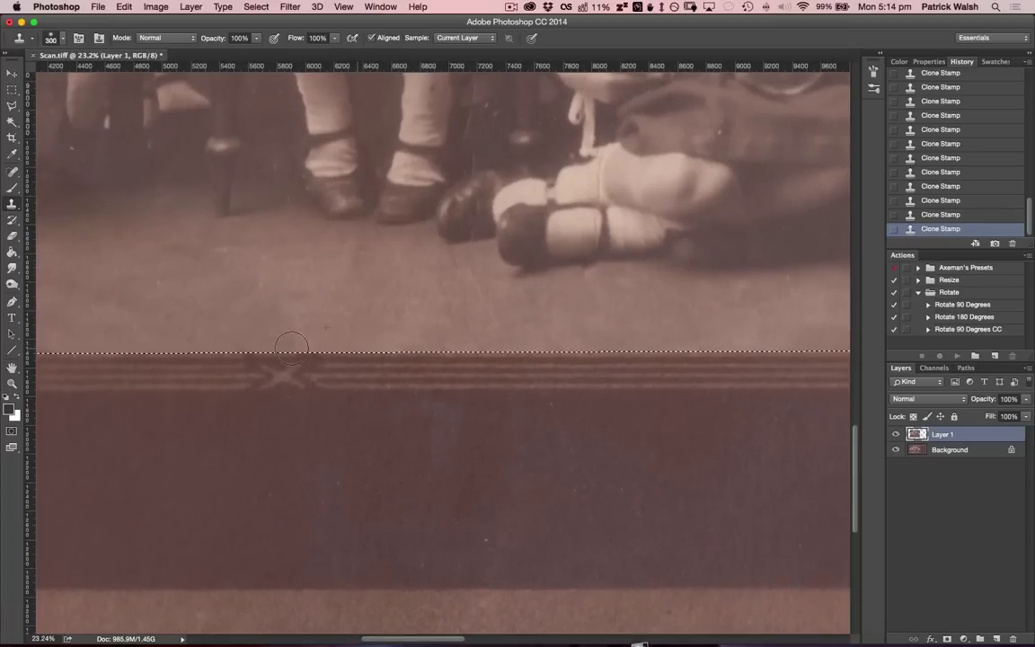
{"action": "mouse_move", "coordinate": [167, 293]}
{"action": "left_mouse_down"}
{"action": "mouse_move", "coordinate": [300, 290]}
{"action": "mouse_move", "coordinate": [425, 320]}
{"action": "mouse_move", "coordinate": [489, 365]}
{"action": "left_mouse_up"}
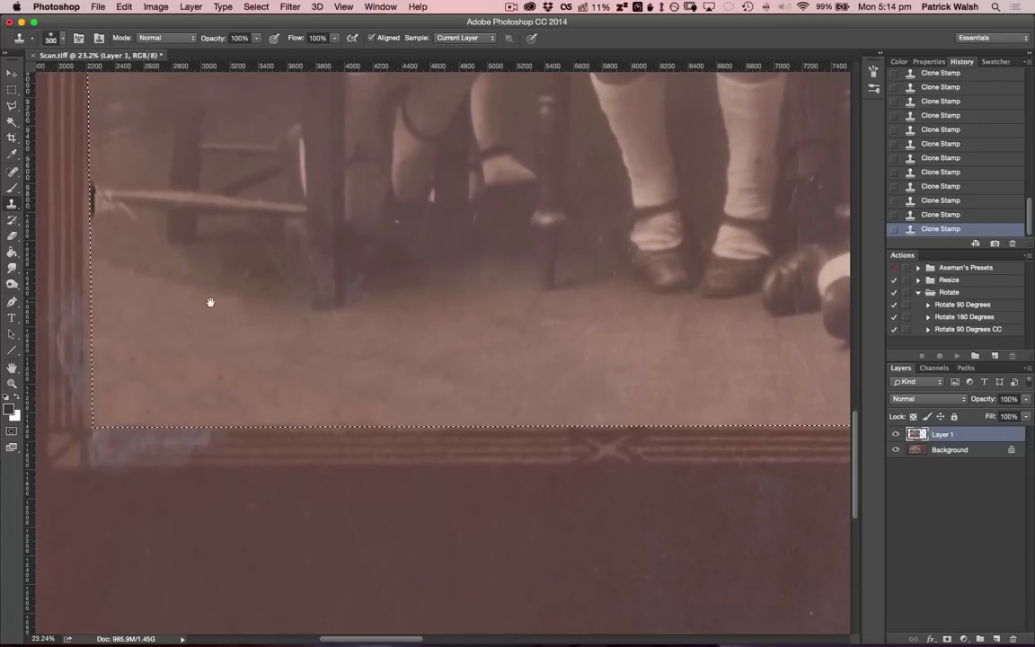
{"action": "left_click_drag", "start_coordinate": [210, 302], "coordinate": [363, 356]}
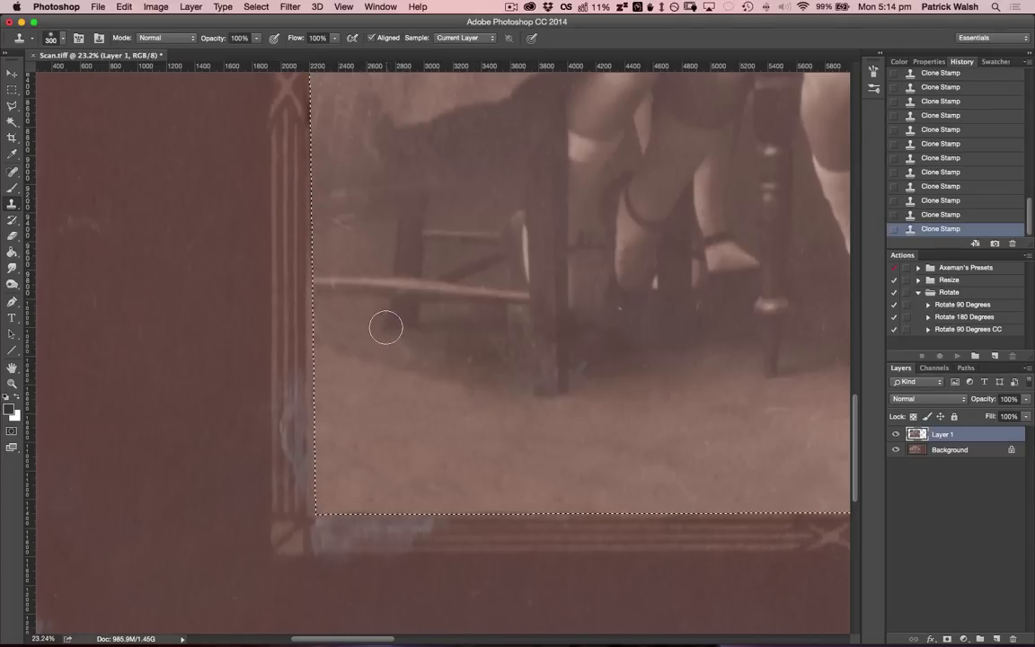
- Clear the selection and toggle Layer 1's visibility repeatedly to compare the whole retouched photo with the original scan
{"action": "key", "text": "super+0"}
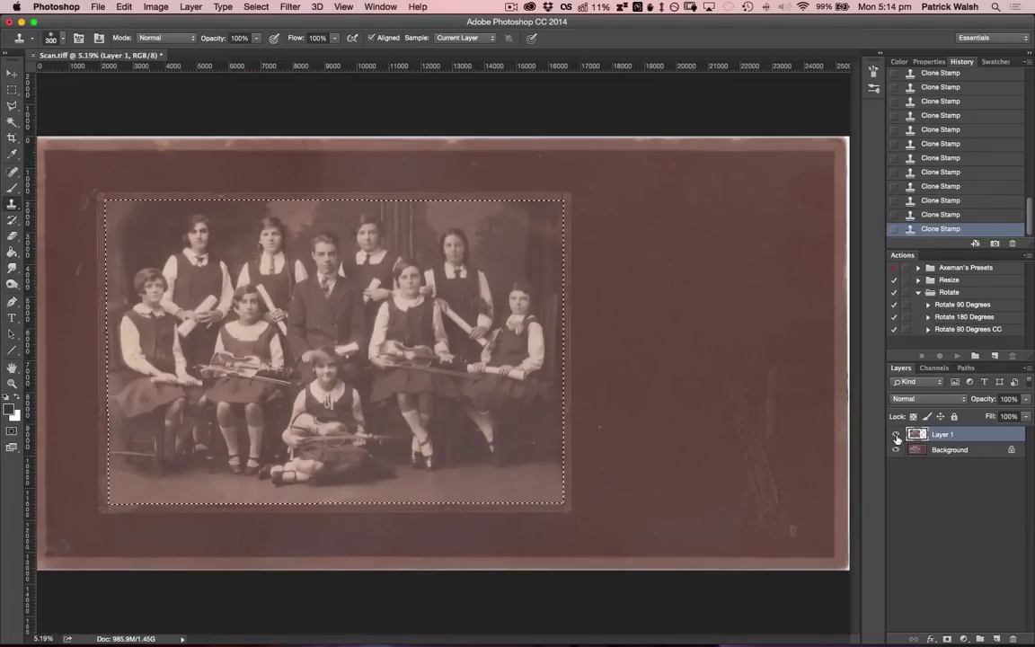
{"action": "key", "text": "super+d"}
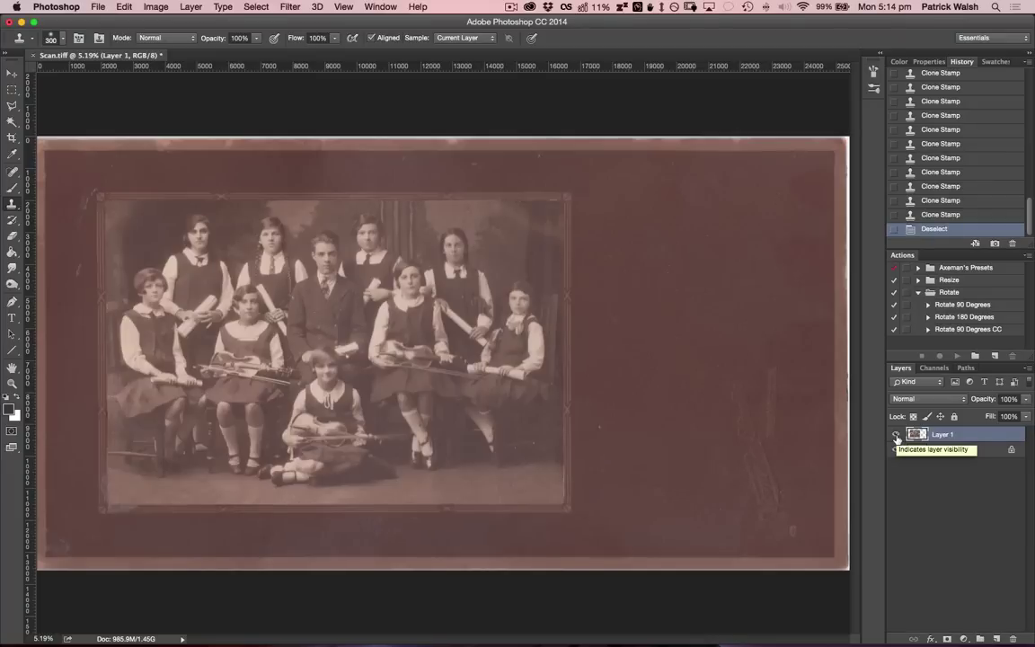
{"action": "left_click", "coordinate": [897, 437]}
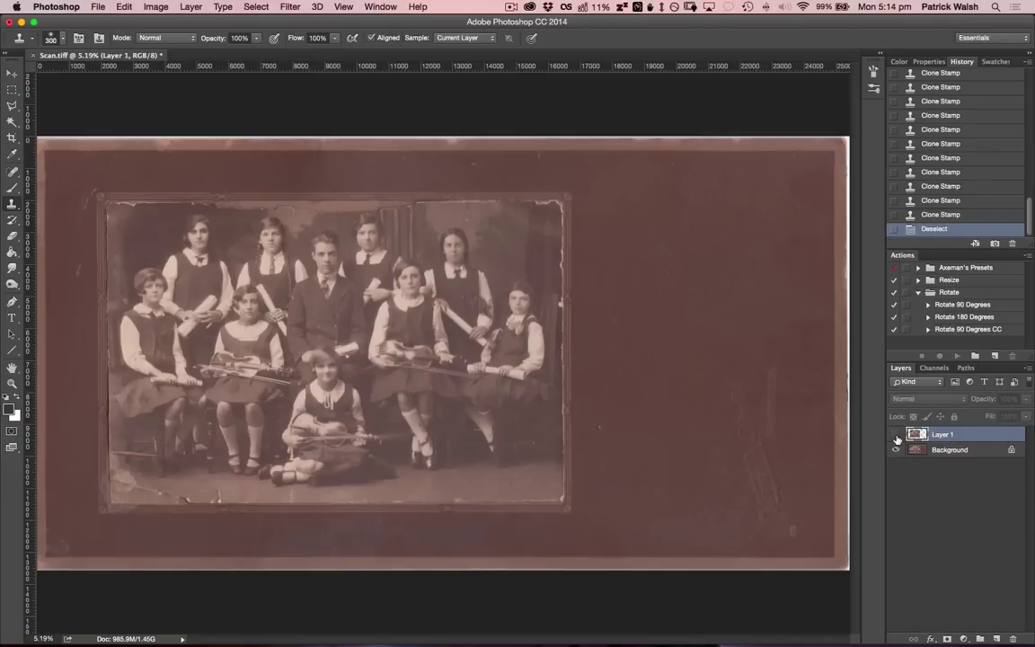
{"action": "left_click", "coordinate": [896, 437]}
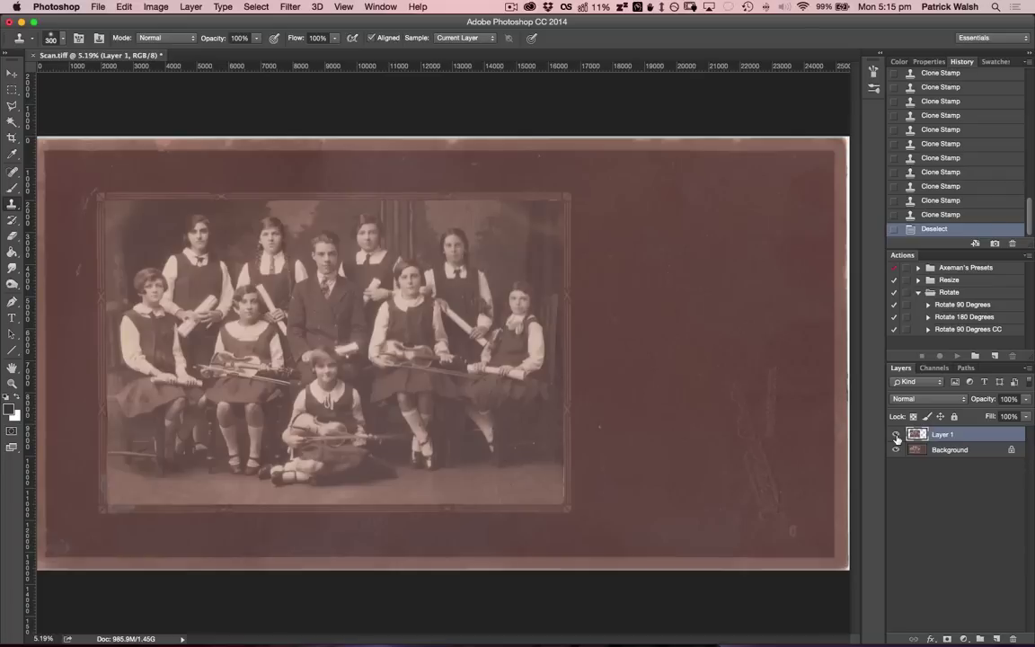
{"action": "left_click", "coordinate": [896, 436]}
{"action": "left_click", "coordinate": [896, 437]}
{"action": "left_click", "coordinate": [896, 437]}
{"action": "left_click", "coordinate": [896, 437]}
{"action": "left_click", "coordinate": [896, 438]}
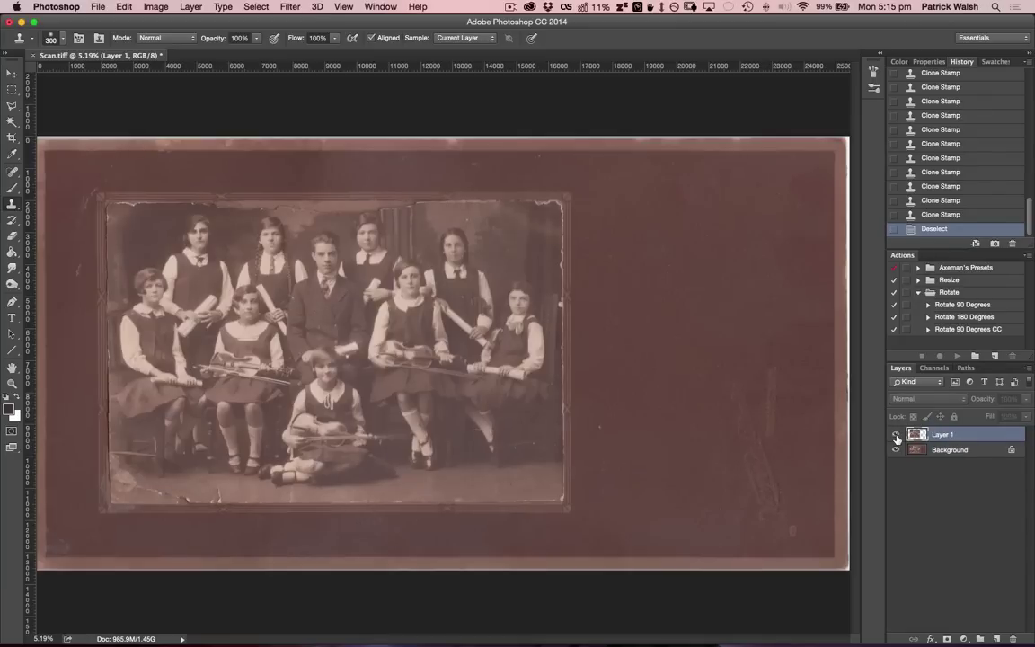
- Switch Layer 1 off and on once more to compare the repaired photo edges with the original scan
{"action": "left_click", "coordinate": [897, 438]}
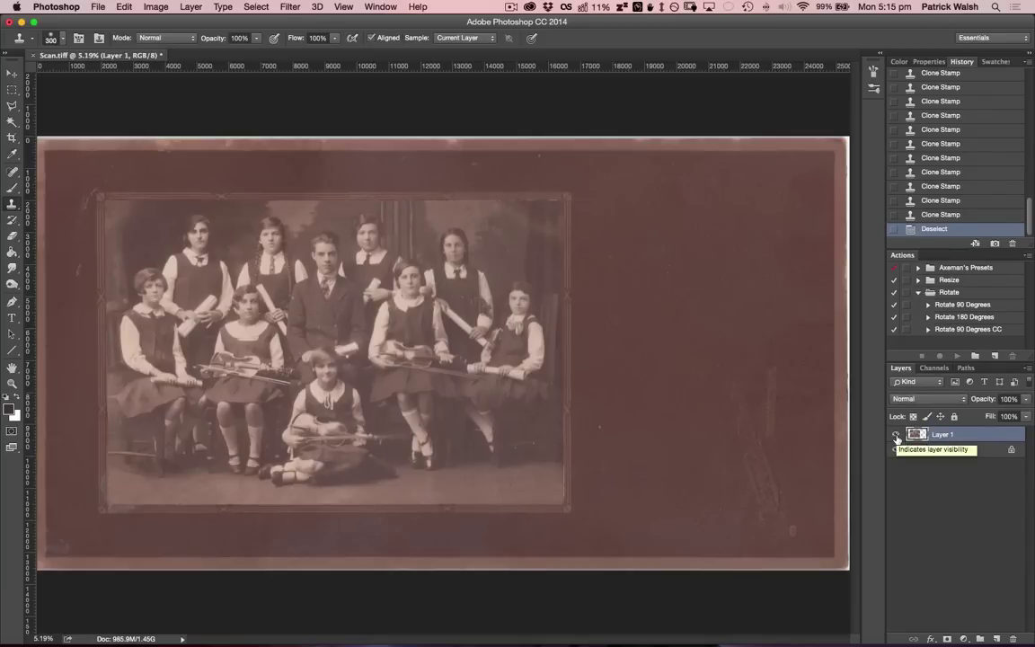
{"action": "left_click", "coordinate": [897, 438]}
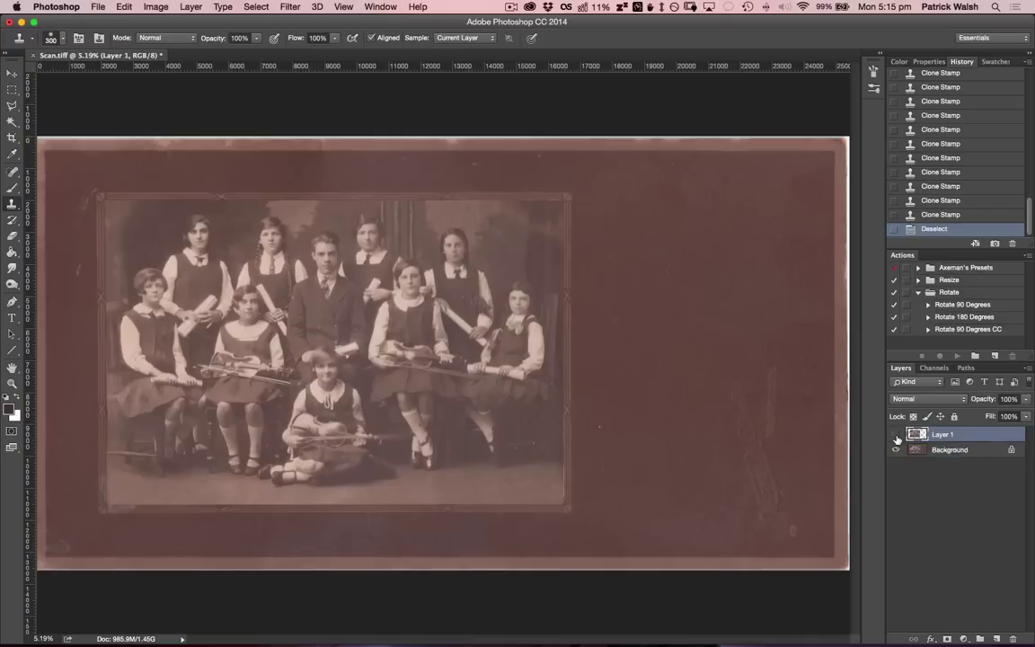
{"action": "left_click", "coordinate": [897, 438]}
- Load Layer 1's outline as a selection around the photograph
{"action": "left_click", "coordinate": [916, 435], "text": "super"}
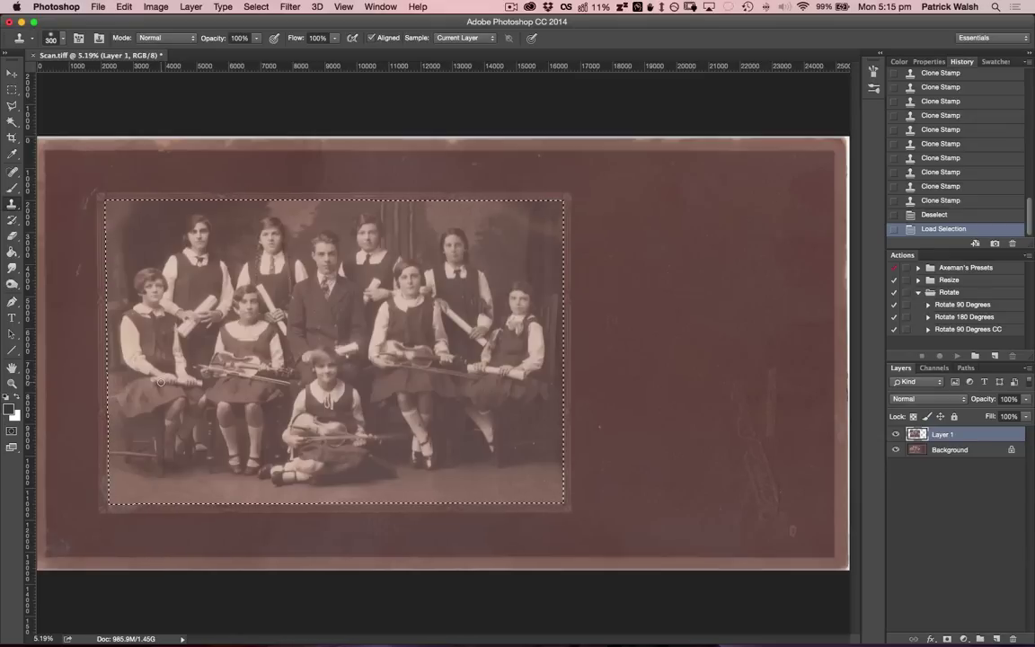
{"action": "key", "text": "super+equal"}
{"action": "key", "text": "super+equal"}
{"action": "key", "text": "super+equal"}
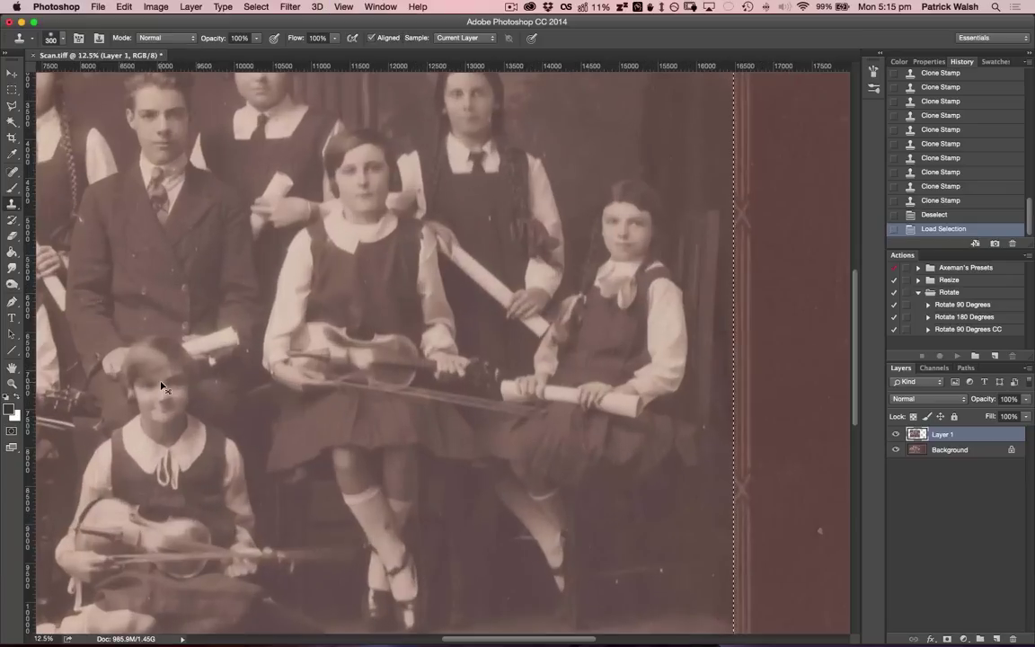
{"action": "scroll", "coordinate": [160, 383], "scroll_direction": "left", "scroll_amount": 5}
{"action": "scroll", "coordinate": [160, 384], "scroll_direction": "left", "scroll_amount": 5}
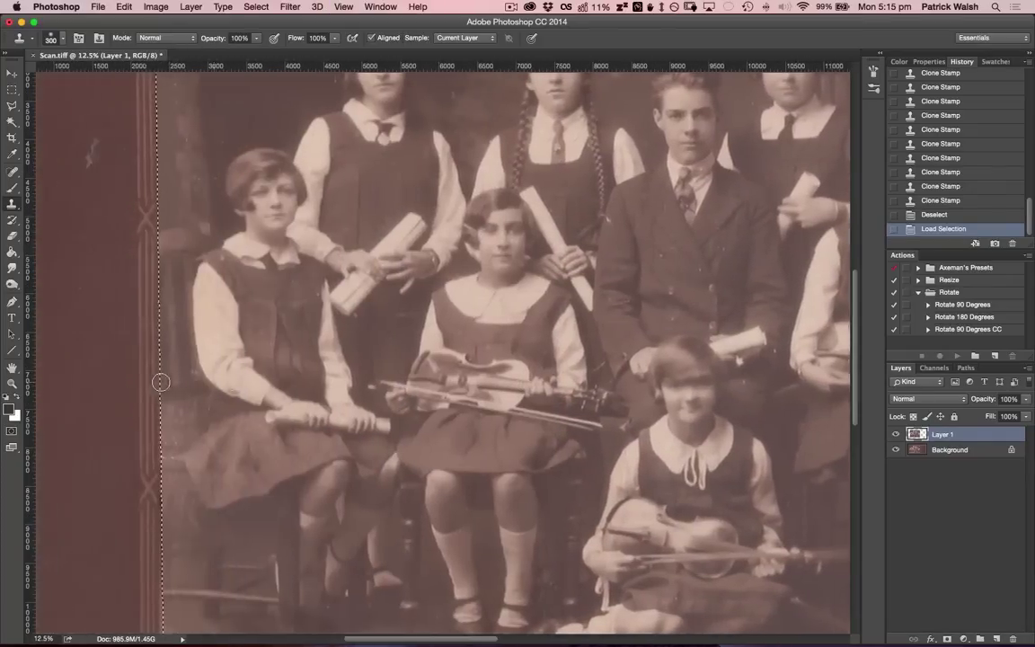
{"action": "scroll", "coordinate": [160, 383], "scroll_direction": "down", "scroll_amount": 5}
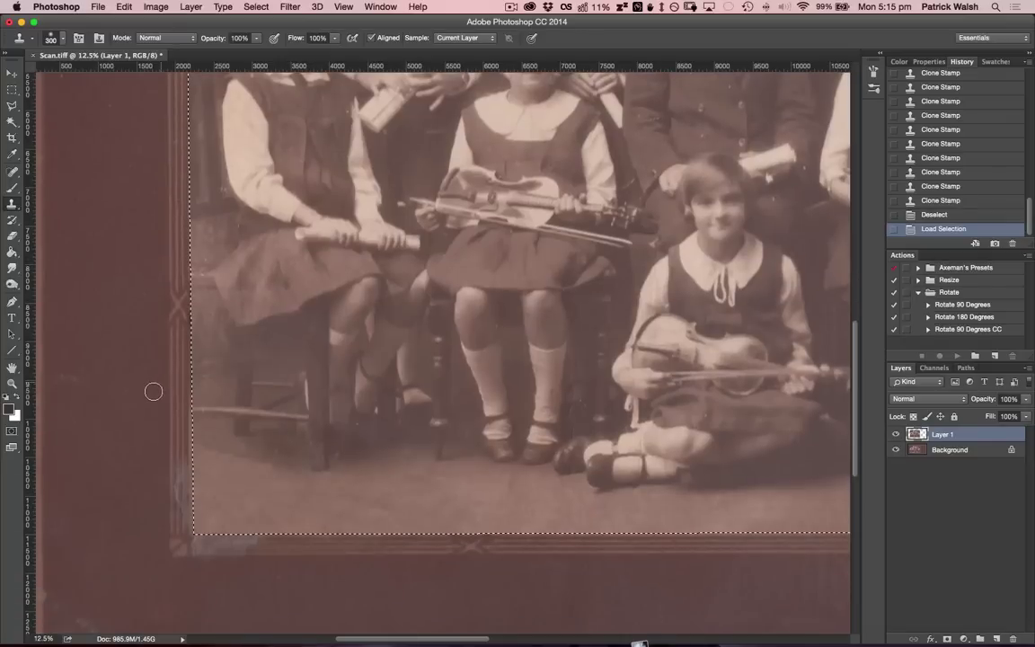
{"action": "key", "text": "super+equal"}
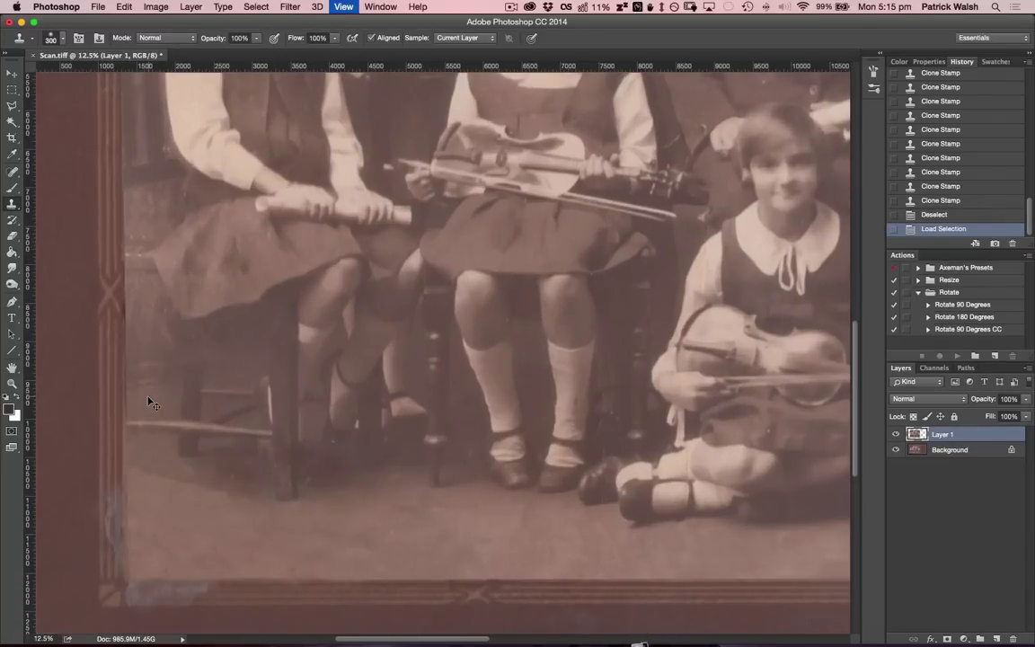
{"action": "key", "text": "super+equal"}
{"action": "scroll", "coordinate": [160, 394], "scroll_direction": "down", "scroll_amount": 5}
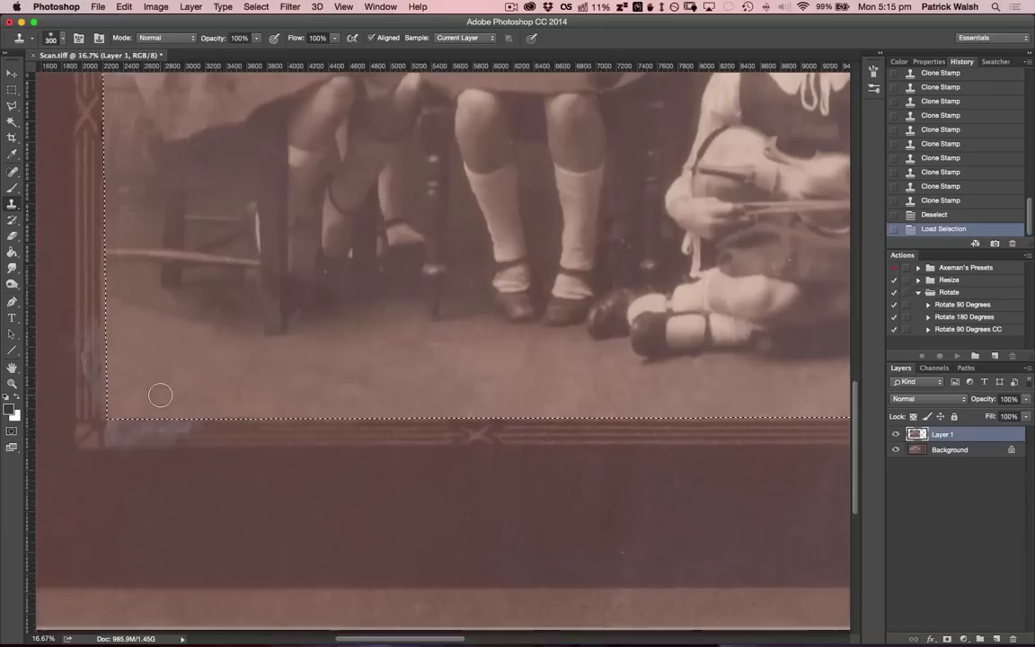
{"action": "scroll", "coordinate": [160, 394], "scroll_direction": "left", "scroll_amount": 3}
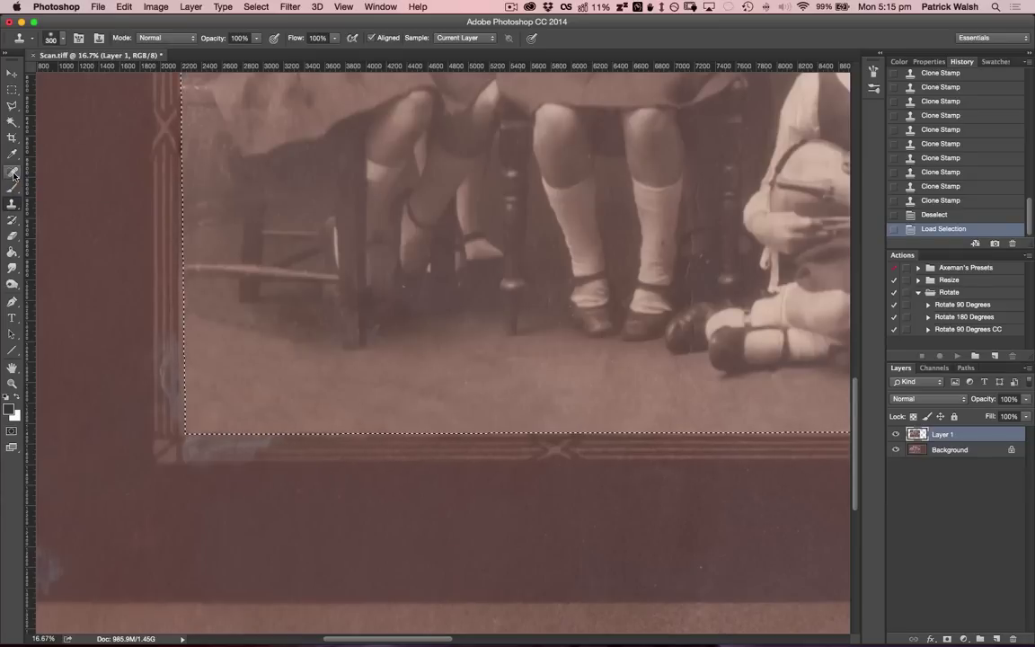
- Activate the Spot Healing Brush in Content-Aware mode and reduce its size to 300 px
{"action": "left_click", "coordinate": [14, 175]}
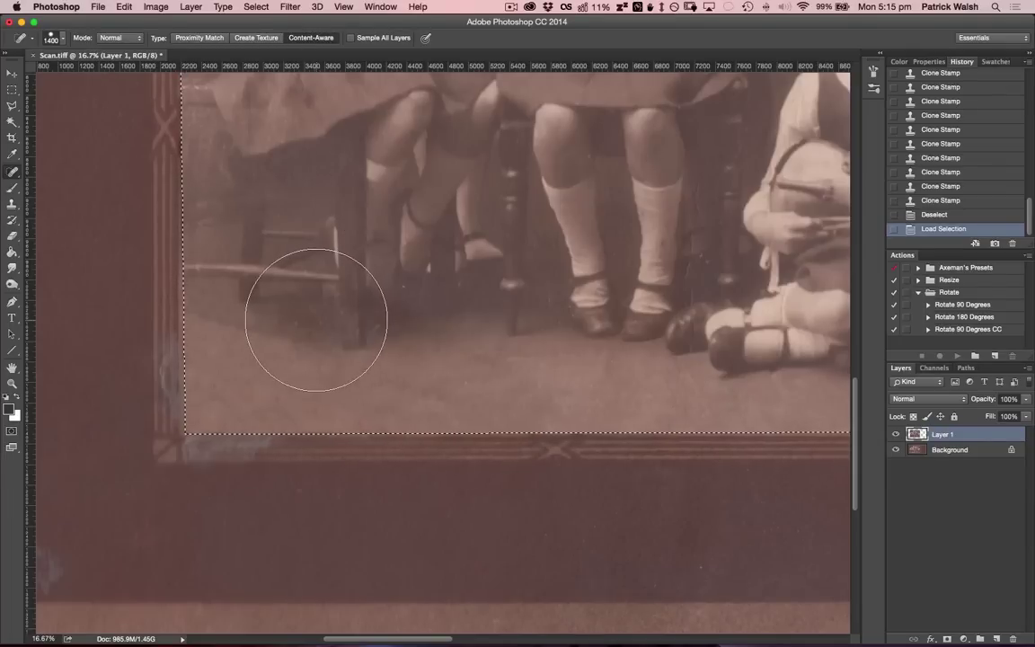
{"action": "key", "text": "bracketleft"}
{"action": "key", "text": "bracketleft"}
{"action": "key", "text": "bracketleft"}
{"action": "key", "text": "bracketleft"}
{"action": "key", "text": "bracketleft"}
{"action": "key", "text": "bracketleft"}
{"action": "key", "text": "bracketleft"}
{"action": "key", "text": "bracketleft"}
{"action": "key", "text": "bracketleft"}
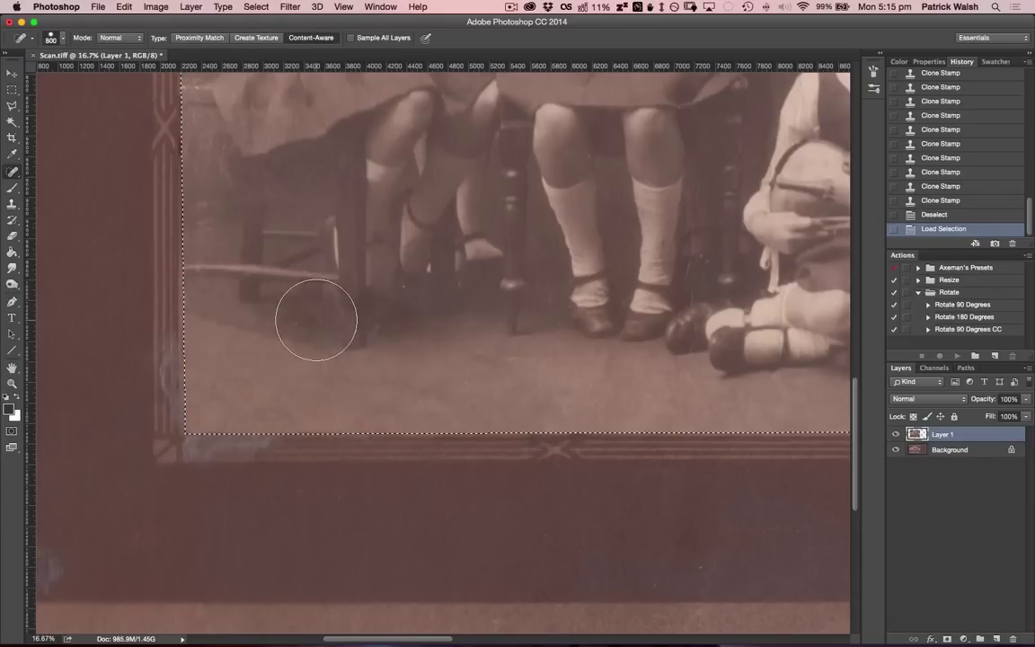
{"action": "key", "text": "bracketleft"}
{"action": "key", "text": "bracketleft"}
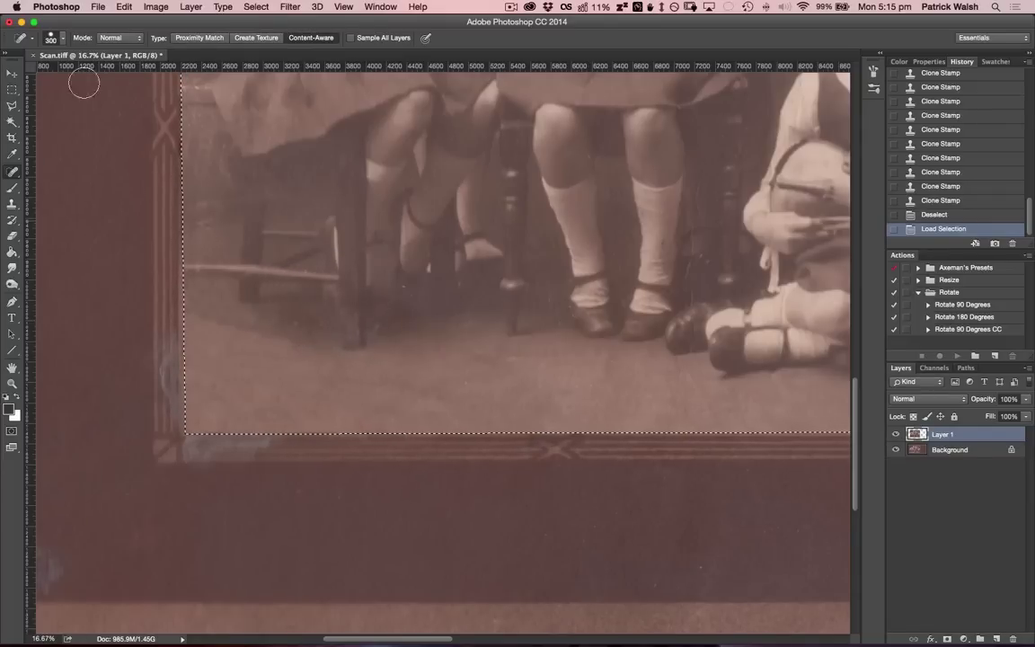
- Set the Spot Healing Brush's hardness to 10%
{"action": "left_click", "coordinate": [62, 38]}
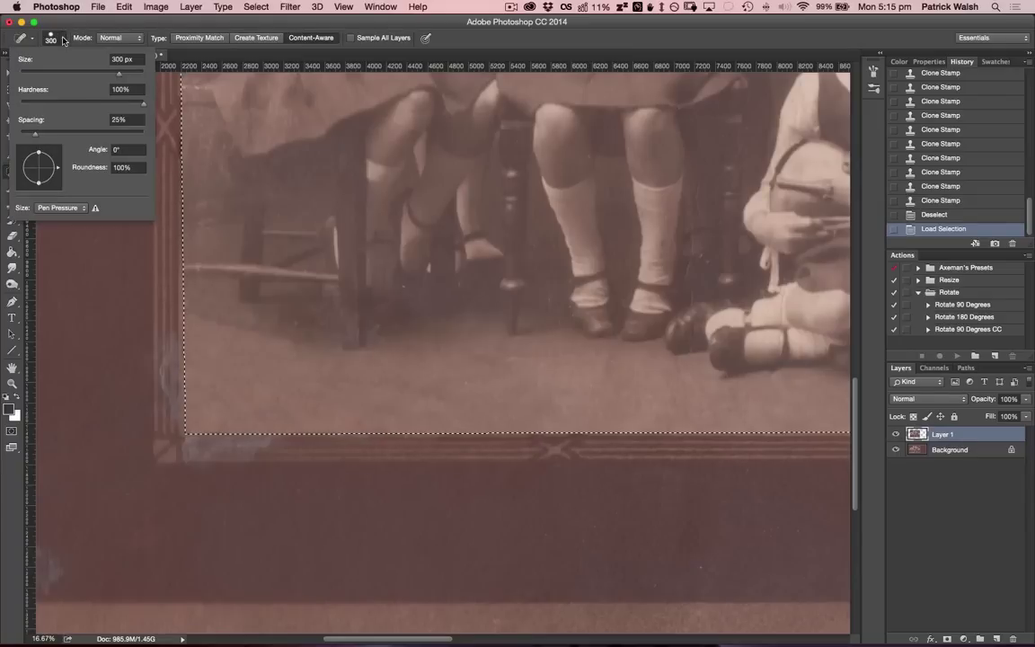
{"action": "left_click", "coordinate": [61, 39]}
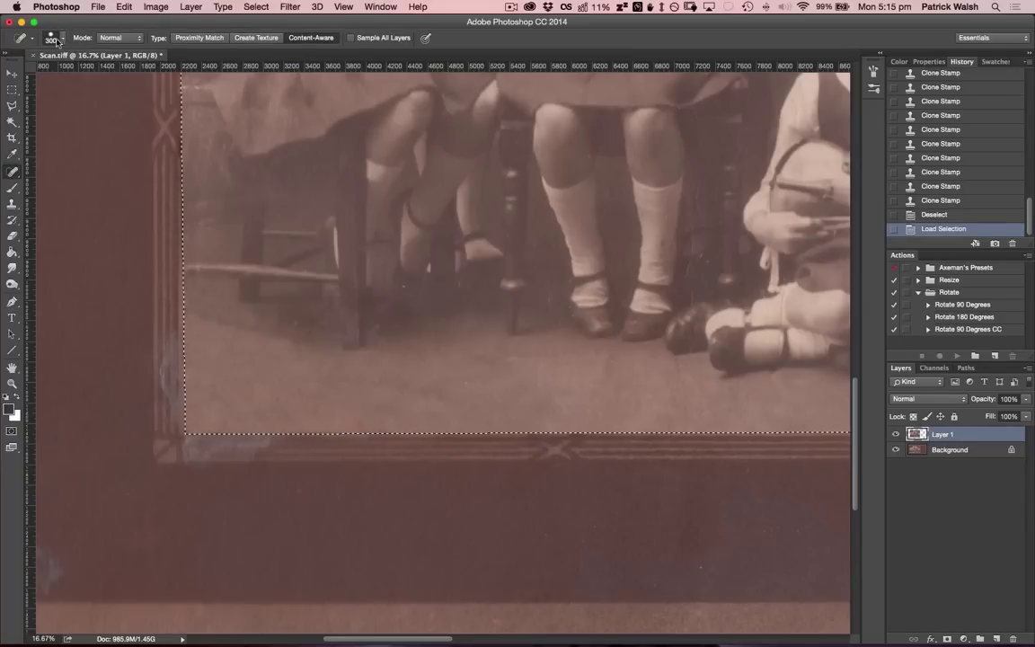
{"action": "left_click", "coordinate": [50, 41]}
{"action": "left_click", "coordinate": [51, 40]}
{"action": "left_click", "coordinate": [51, 41]}
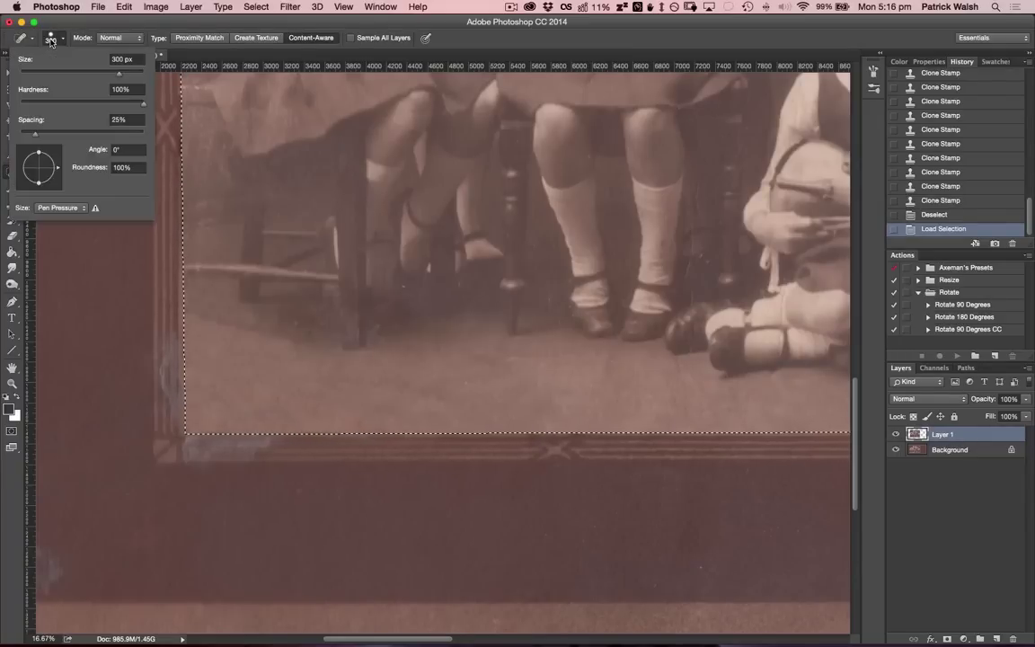
{"action": "left_click", "coordinate": [52, 41]}
{"action": "left_click", "coordinate": [51, 41]}
{"action": "left_click", "coordinate": [52, 41]}
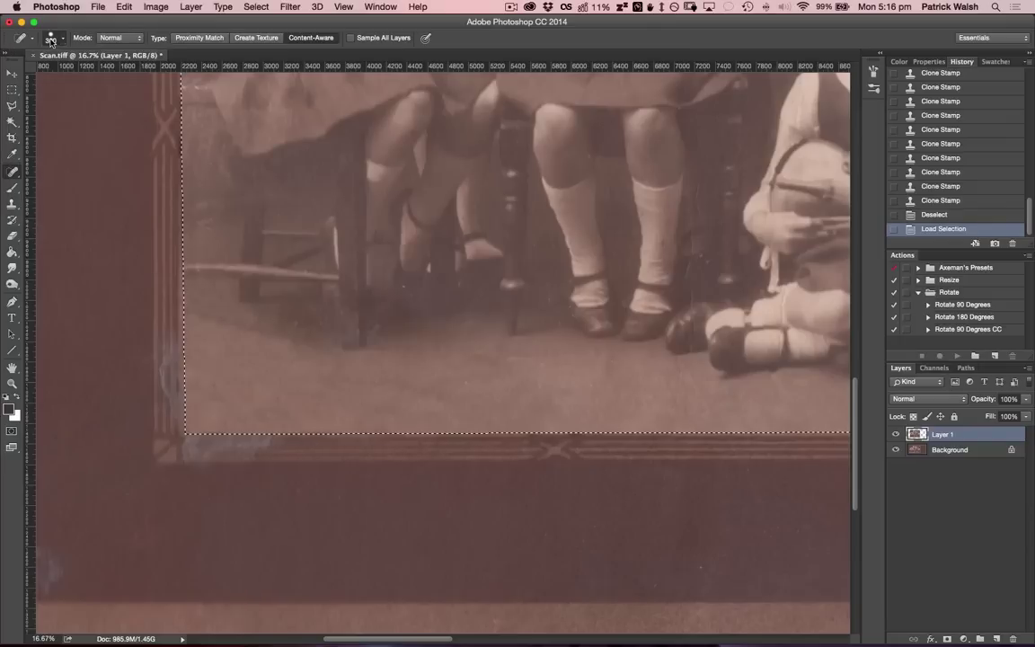
{"action": "left_click", "coordinate": [58, 41]}
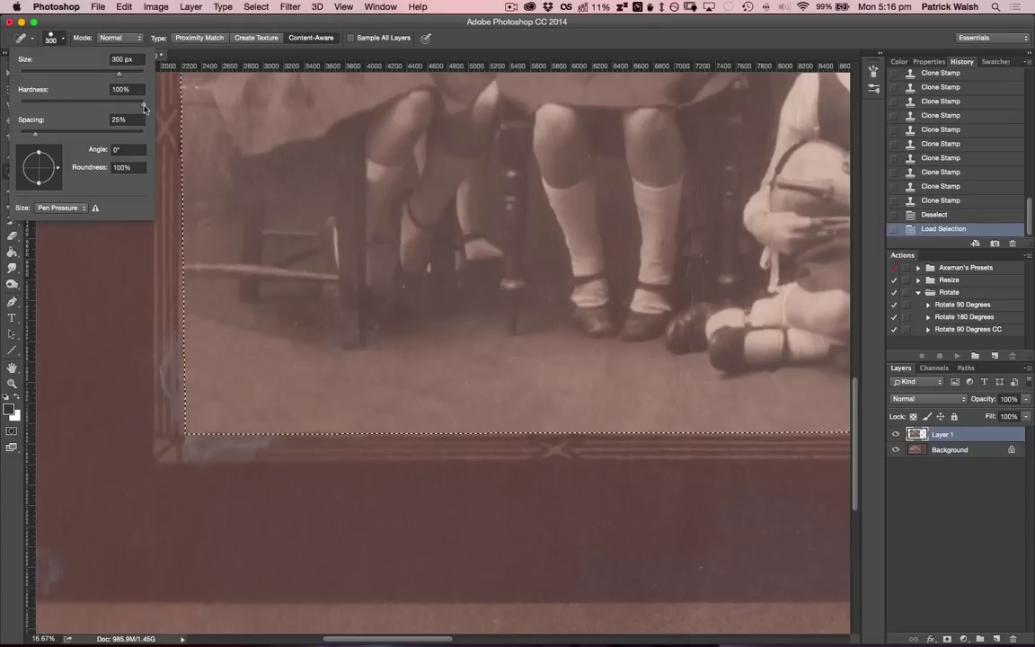
{"action": "left_click_drag", "start_coordinate": [144, 108], "coordinate": [102, 105]}
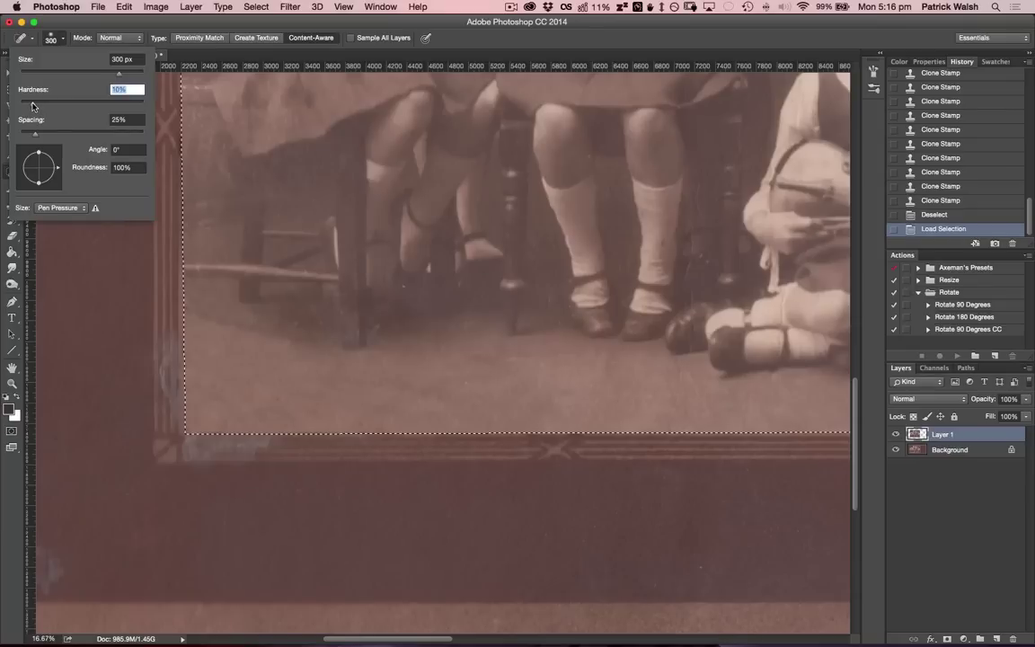
{"action": "left_click", "coordinate": [63, 41]}
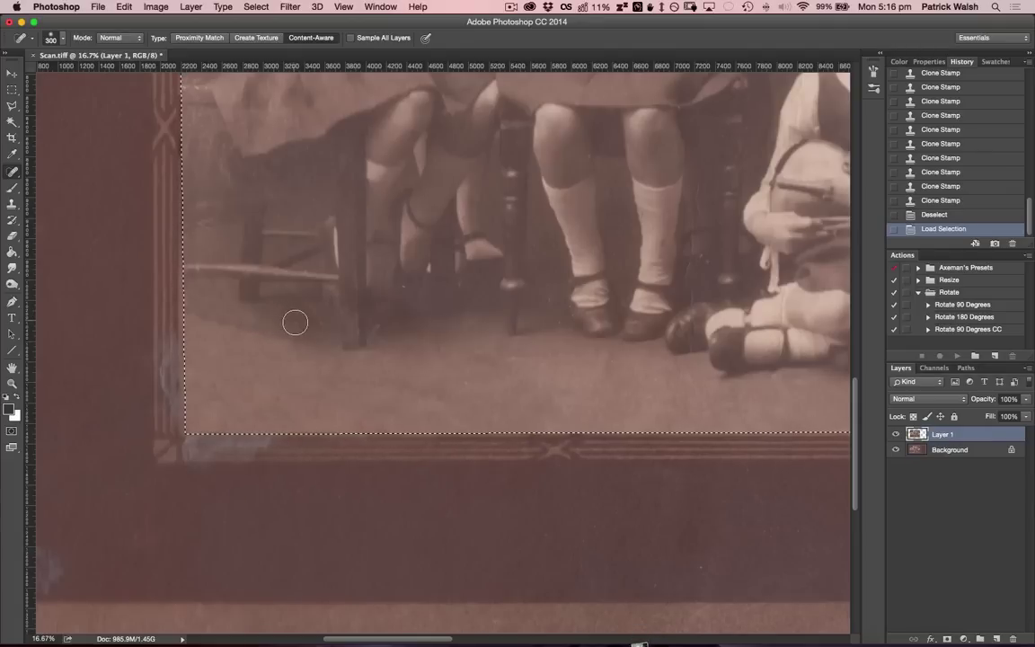
- Heal the small specks on the floor below the stool and on the area beside the stool's rail
{"action": "left_click", "coordinate": [296, 323]}
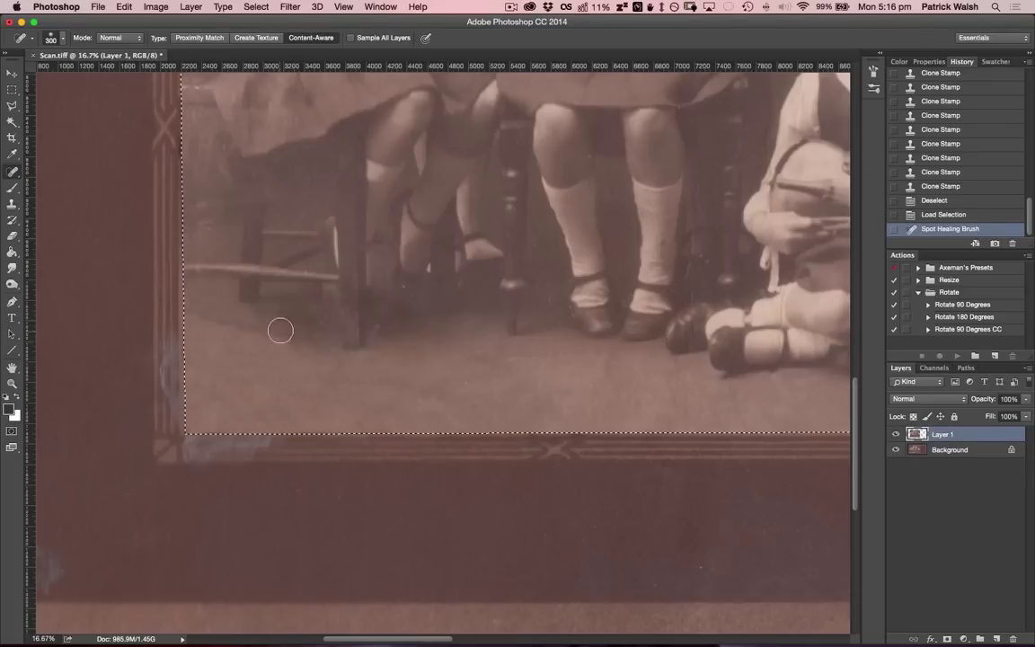
{"action": "left_click", "coordinate": [212, 386]}
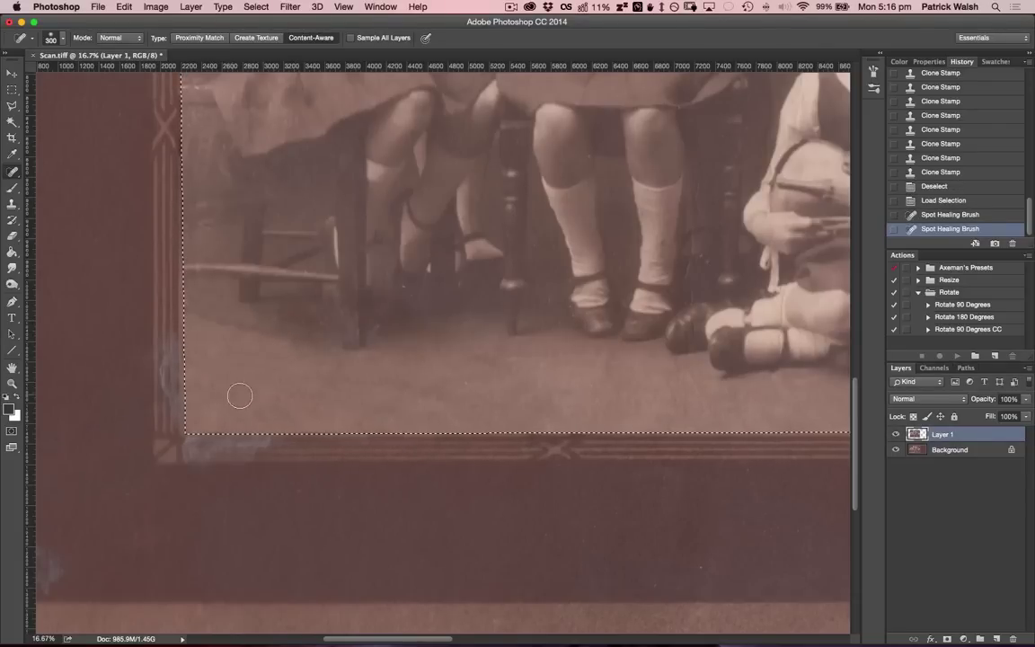
{"action": "mouse_move", "coordinate": [269, 398]}
{"action": "left_mouse_down"}
{"action": "mouse_move", "coordinate": [272, 415]}
{"action": "mouse_move", "coordinate": [208, 397]}
{"action": "mouse_move", "coordinate": [237, 396]}
{"action": "left_mouse_up"}
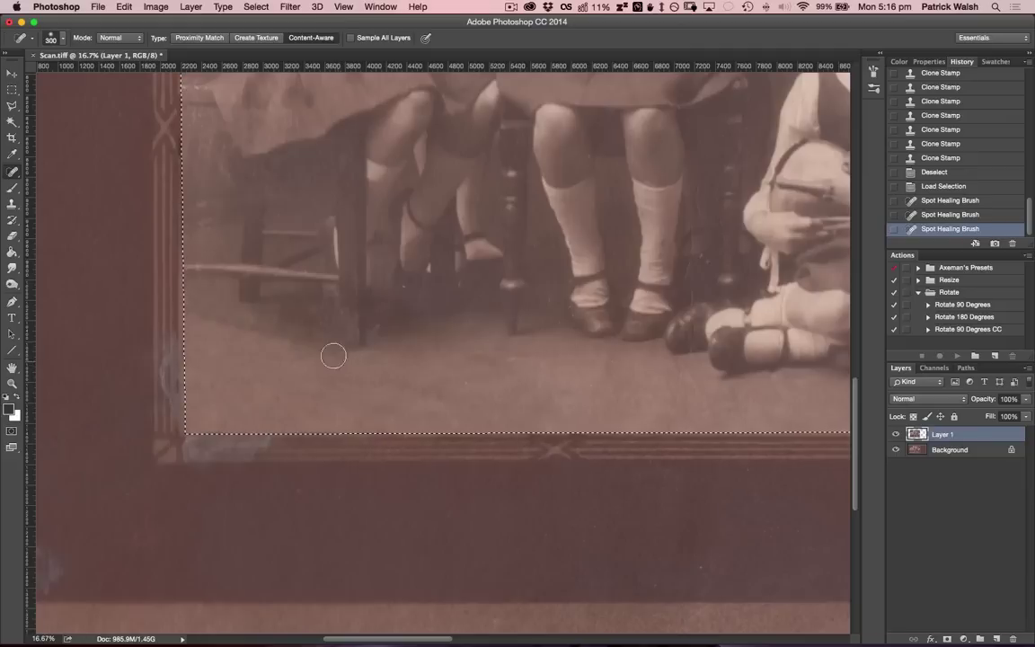
{"action": "left_click_drag", "start_coordinate": [216, 248], "coordinate": [219, 284]}
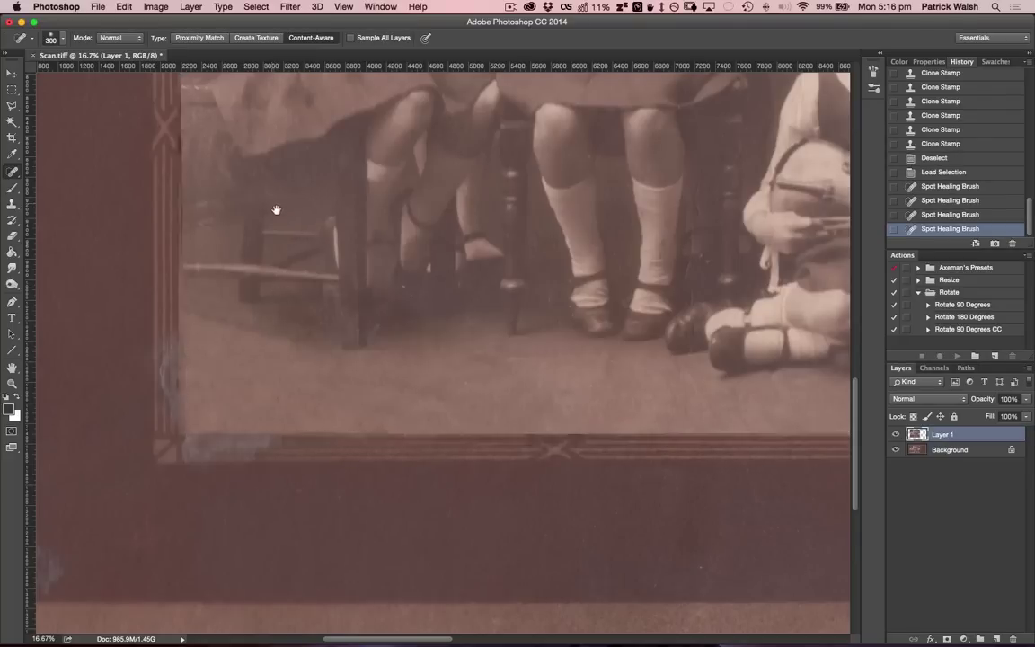
- Heal the specks in the dark backdrop above the seated girl at the photo's left edge
{"action": "left_click_drag", "start_coordinate": [275, 213], "coordinate": [380, 400]}
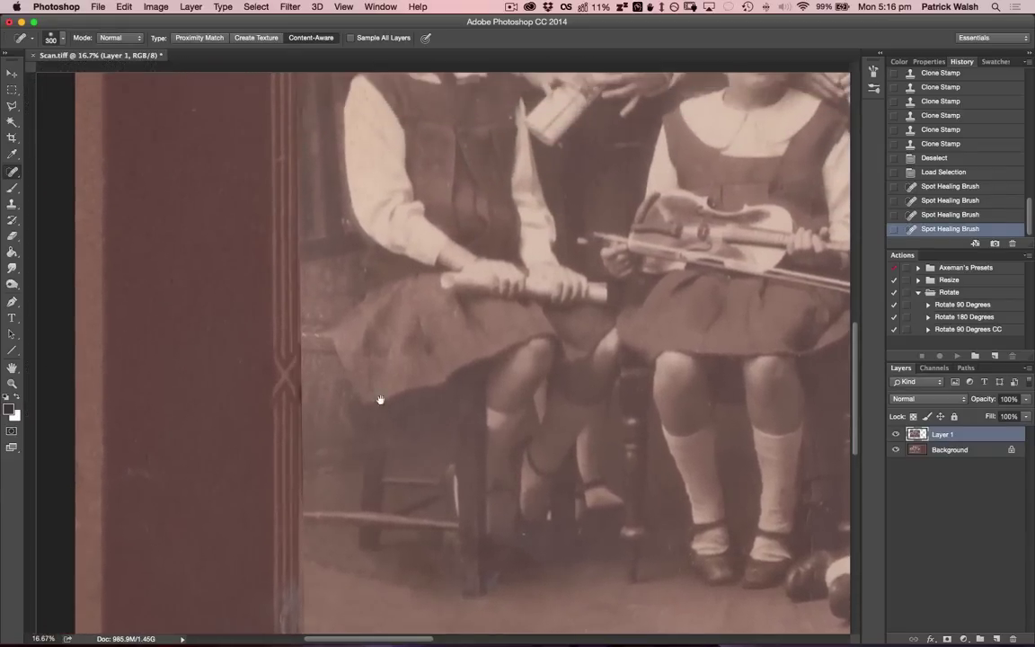
{"action": "left_click_drag", "start_coordinate": [360, 240], "coordinate": [369, 400]}
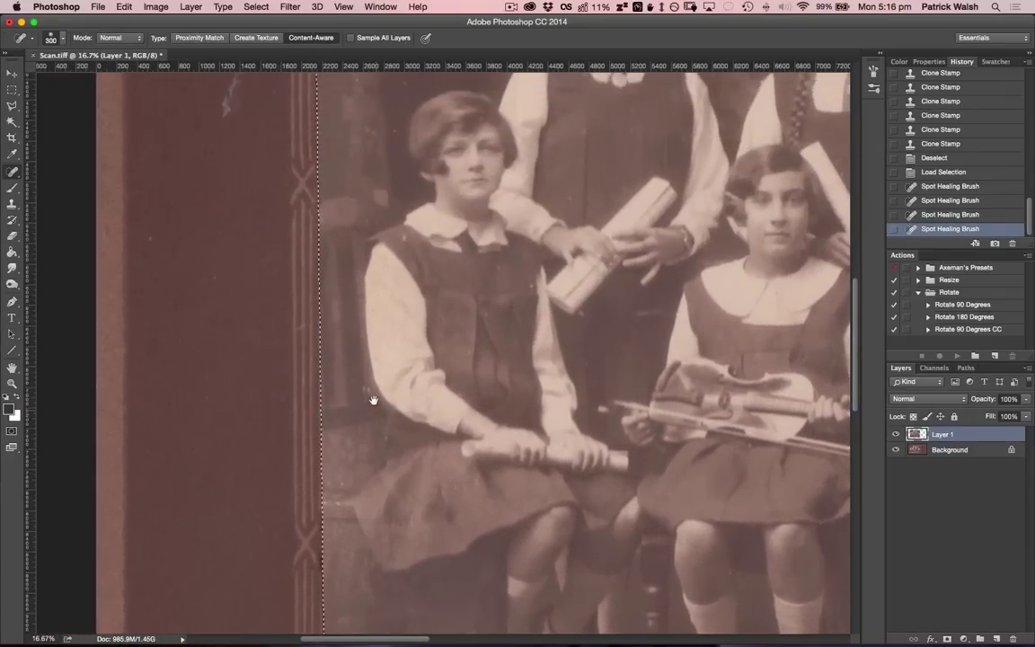
{"action": "left_click_drag", "start_coordinate": [365, 301], "coordinate": [377, 500]}
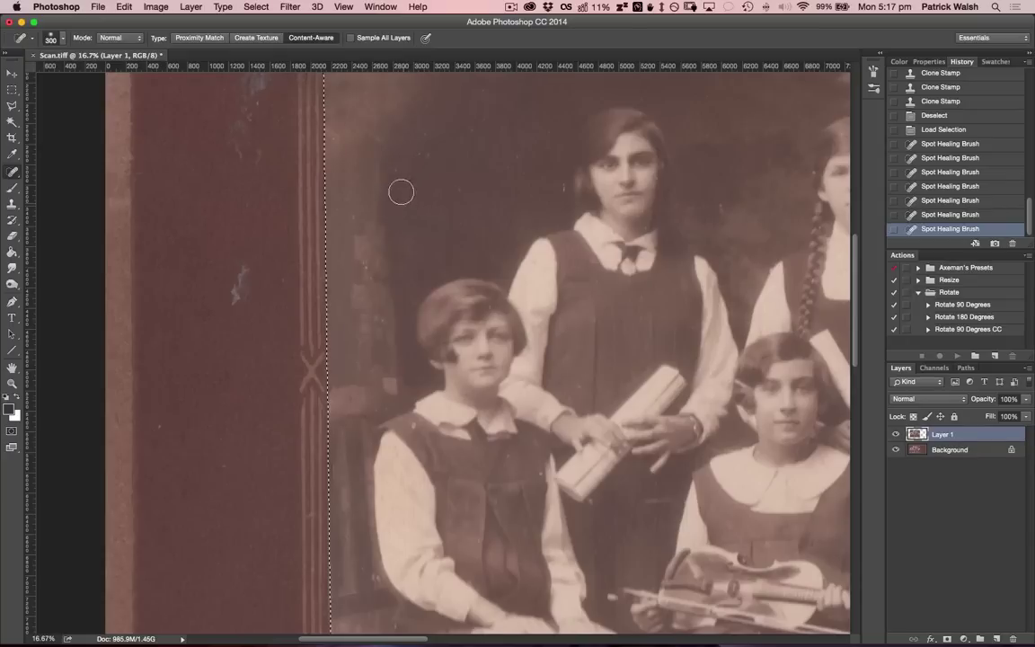
{"action": "left_click", "coordinate": [399, 171]}
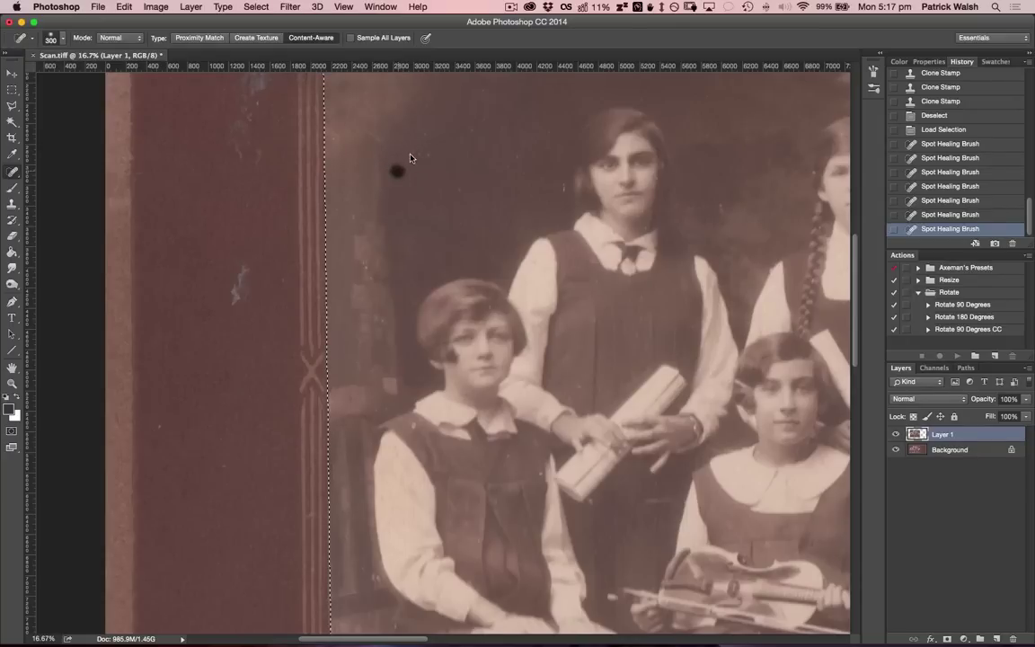
{"action": "left_click_drag", "start_coordinate": [418, 157], "coordinate": [428, 127]}
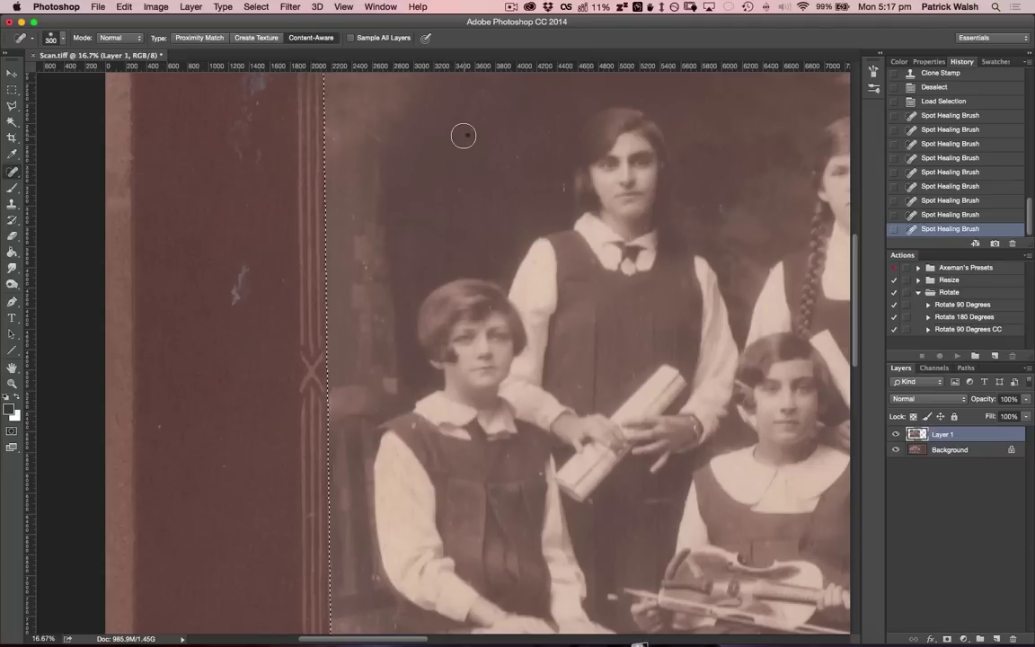
{"action": "left_click_drag", "start_coordinate": [465, 134], "coordinate": [483, 118]}
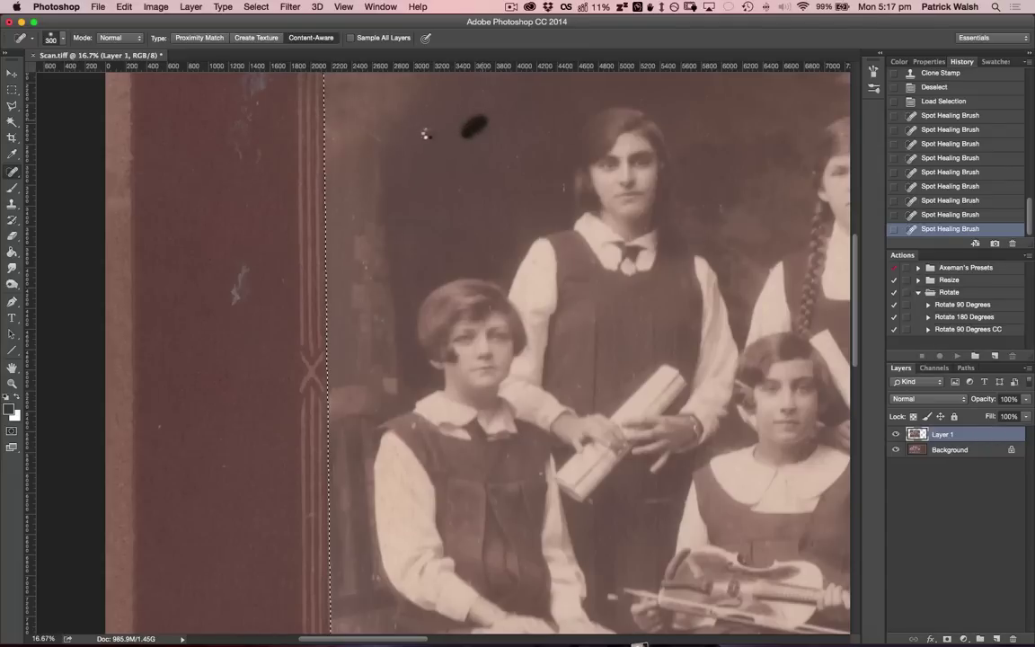
{"action": "left_click_drag", "start_coordinate": [406, 147], "coordinate": [452, 206]}
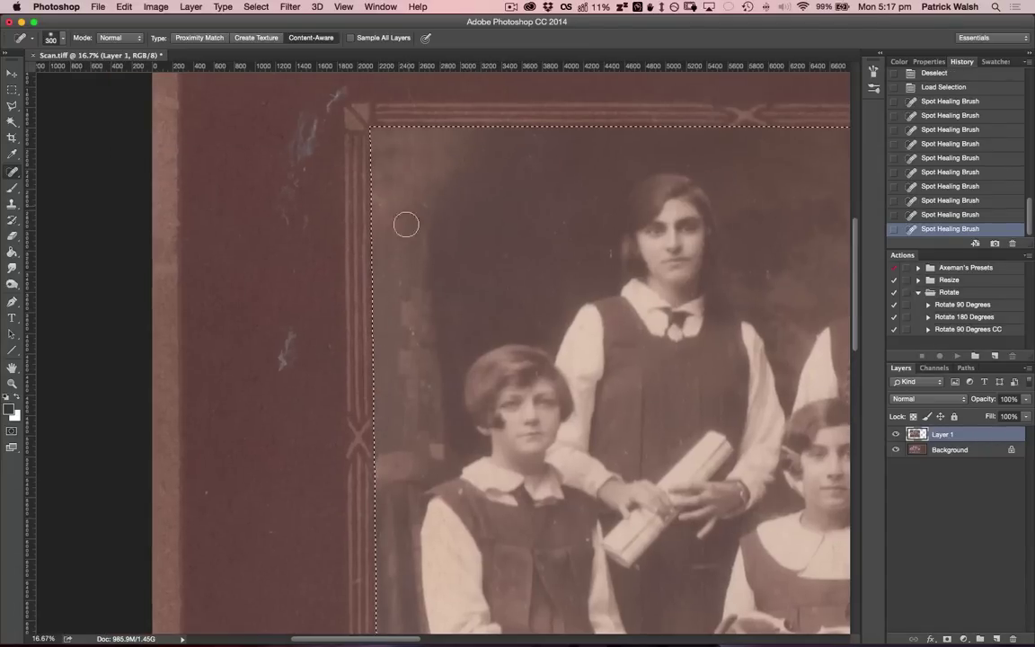
- Heal the spots in the dark backdrop above and on both sides of the leftmost standing girl's head
{"action": "left_click", "coordinate": [564, 222]}
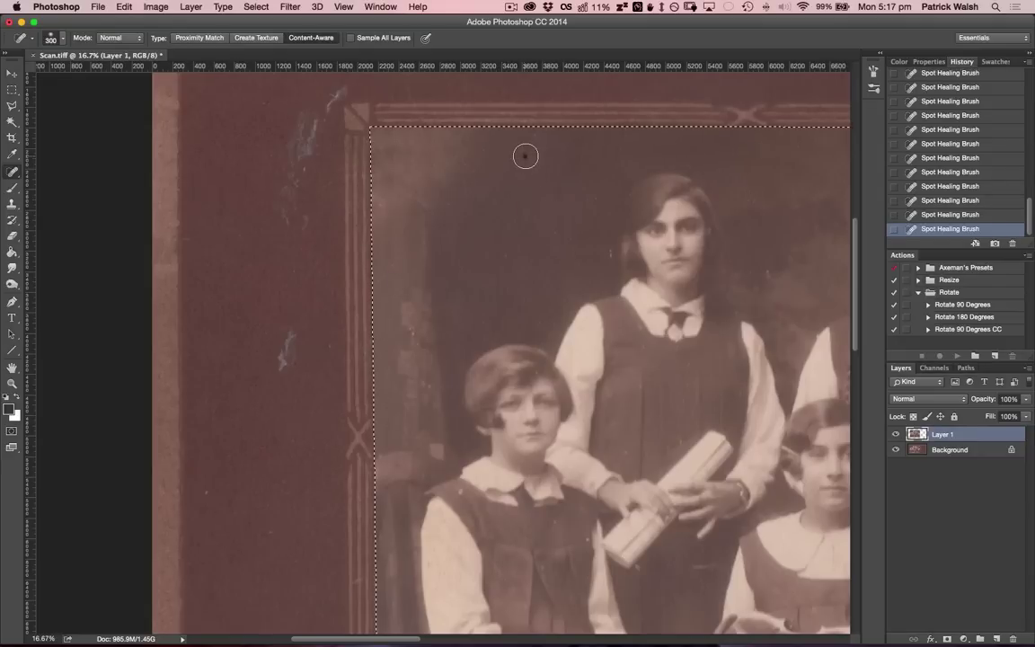
{"action": "left_click", "coordinate": [531, 156]}
{"action": "left_click_drag", "start_coordinate": [514, 179], "coordinate": [442, 189]}
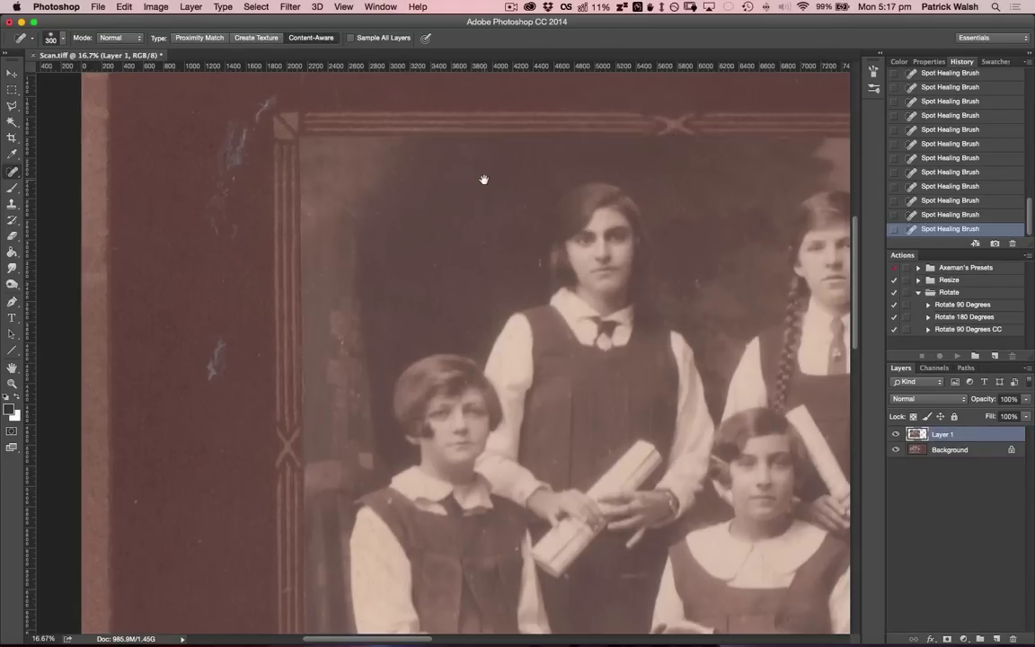
{"action": "left_click", "coordinate": [534, 262]}
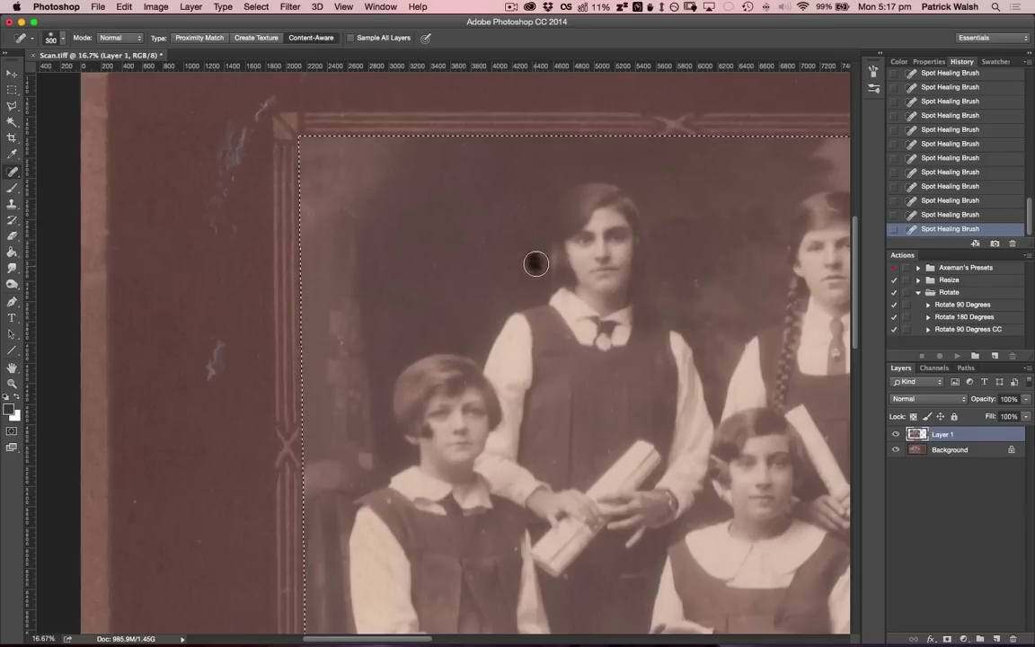
{"action": "left_click", "coordinate": [670, 280]}
{"action": "left_click", "coordinate": [695, 284]}
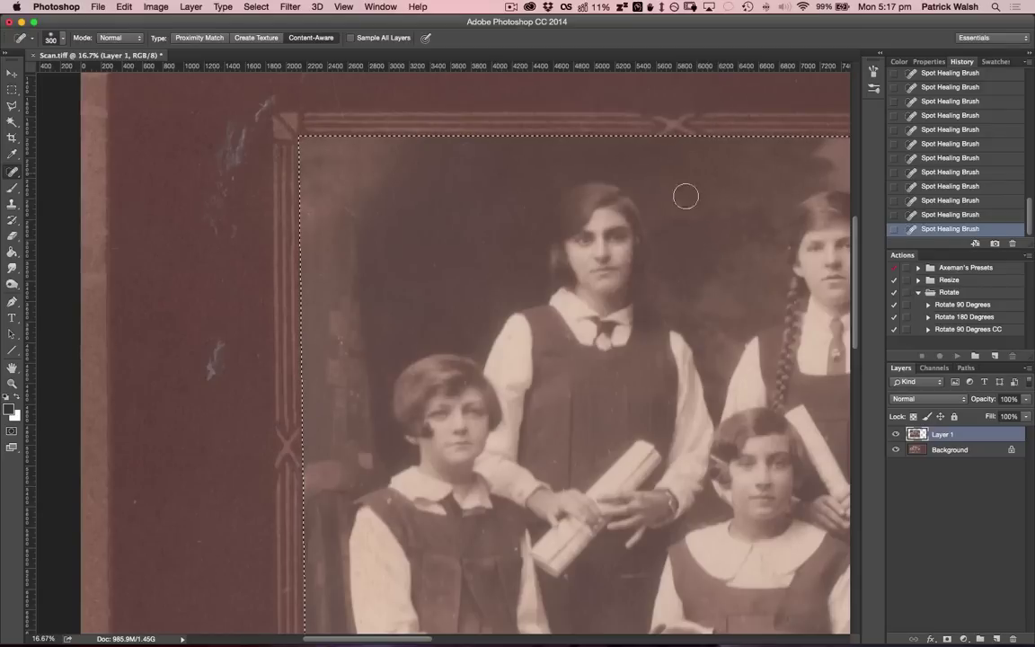
- Reduce the Spot Healing Brush to 200 px and heal the mark on the leftmost seated girl's shoulder
{"action": "key", "text": "bracketleft"}
{"action": "left_click_drag", "start_coordinate": [386, 501], "coordinate": [387, 501]}
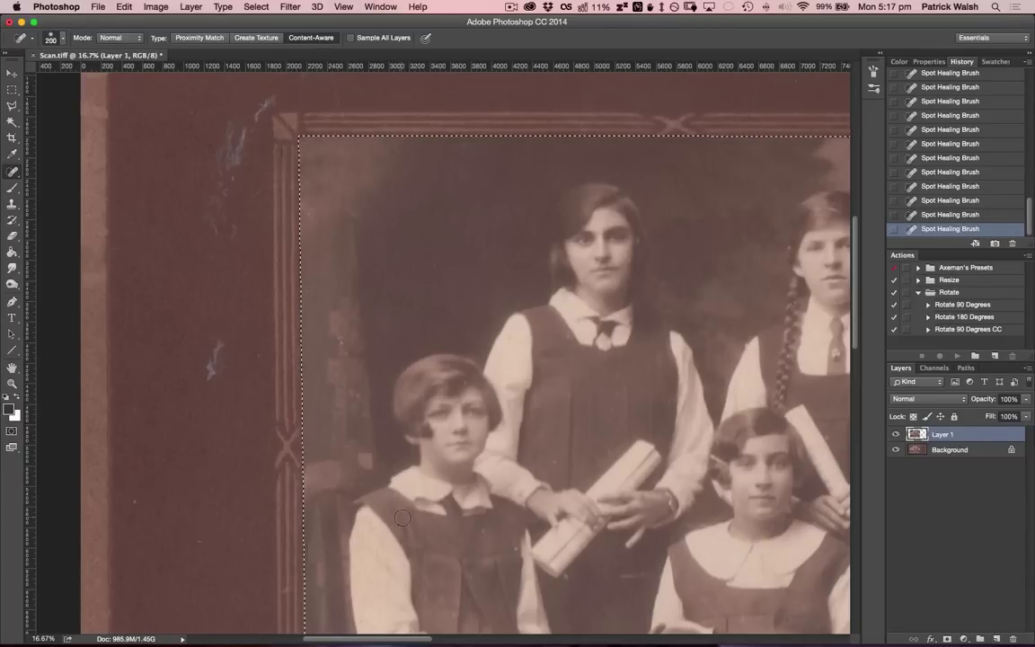
- Heal the specks in the backdrop beside the braided standing girl's head and on the man's jacket with the Spot Healing Brush
{"action": "mouse_move", "coordinate": [609, 350]}
{"action": "left_mouse_down"}
{"action": "mouse_move", "coordinate": [566, 315]}
{"action": "mouse_move", "coordinate": [490, 283]}
{"action": "mouse_move", "coordinate": [427, 302]}
{"action": "mouse_move", "coordinate": [302, 309]}
{"action": "left_mouse_up"}
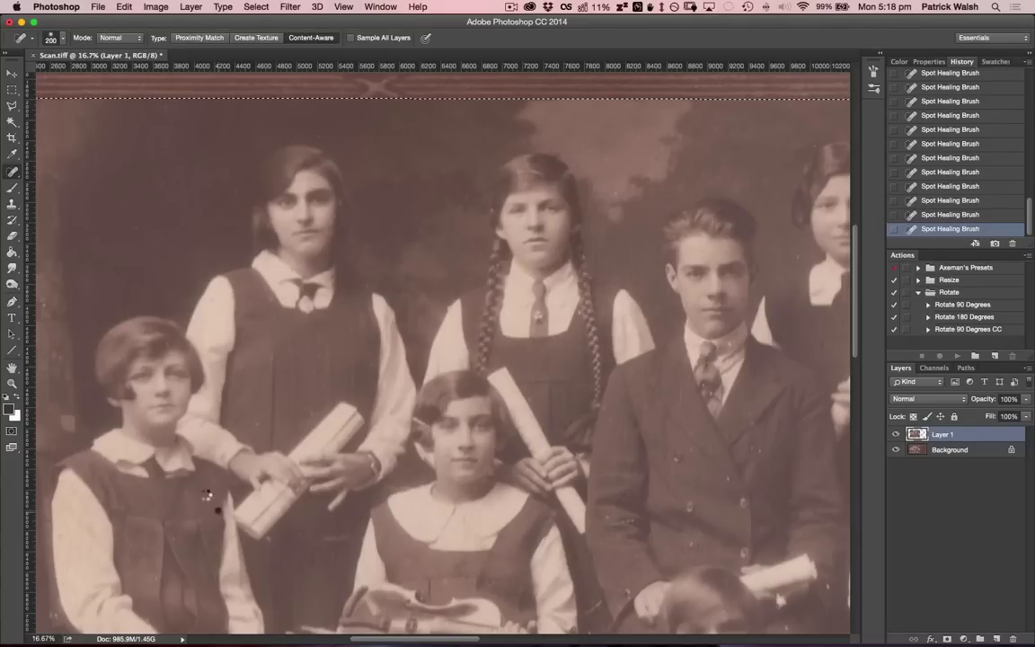
{"action": "left_click", "coordinate": [616, 191]}
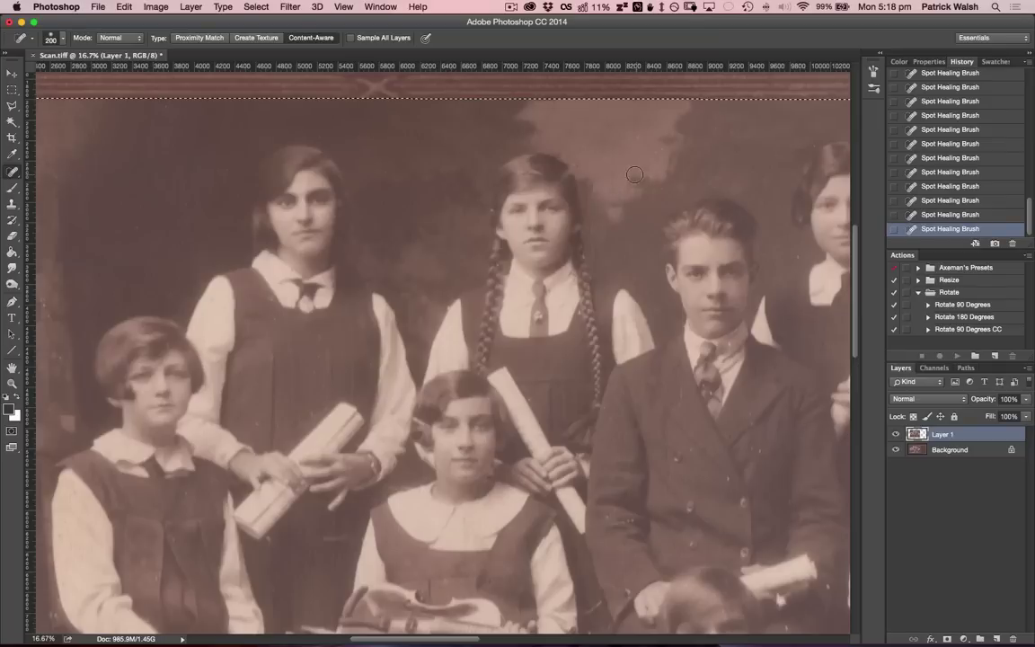
{"action": "left_click", "coordinate": [750, 420]}
- Heal the marks on the right violinist's tunic, near the man's jacket buttons and beside the rightmost standing girl's cheek
{"action": "left_click_drag", "start_coordinate": [695, 365], "coordinate": [578, 339]}
{"action": "scroll", "coordinate": [578, 339], "scroll_direction": "right", "scroll_amount": 6}
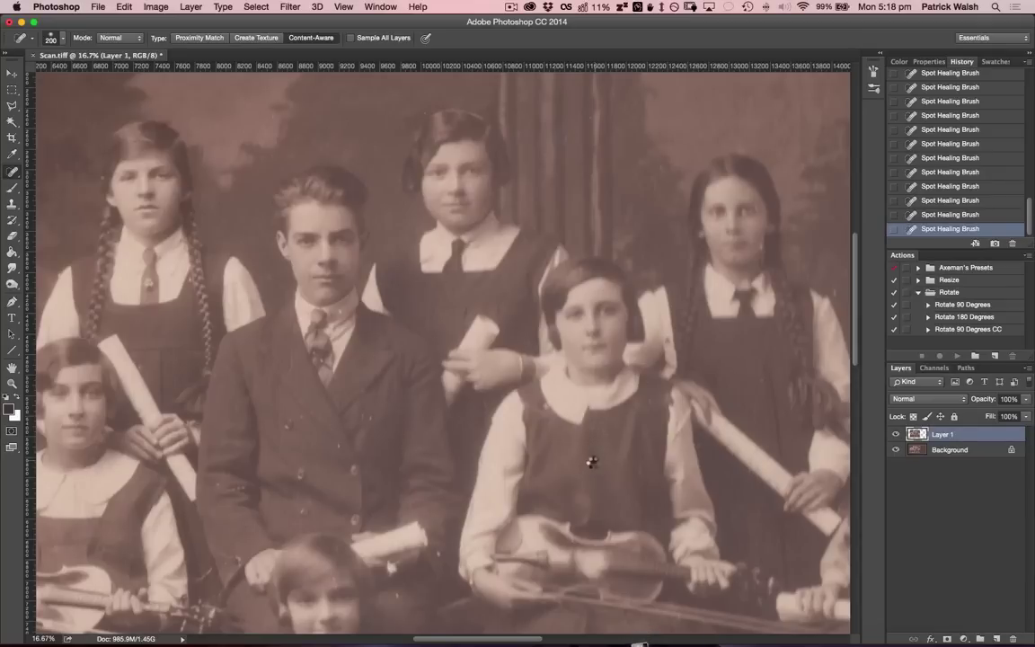
{"action": "left_click_drag", "start_coordinate": [592, 429], "coordinate": [601, 434]}
{"action": "left_click_drag", "start_coordinate": [361, 416], "coordinate": [368, 417]}
{"action": "mouse_move", "coordinate": [636, 197]}
{"action": "left_mouse_down"}
{"action": "mouse_move", "coordinate": [450, 234]}
{"action": "mouse_move", "coordinate": [342, 224]}
{"action": "left_mouse_up"}
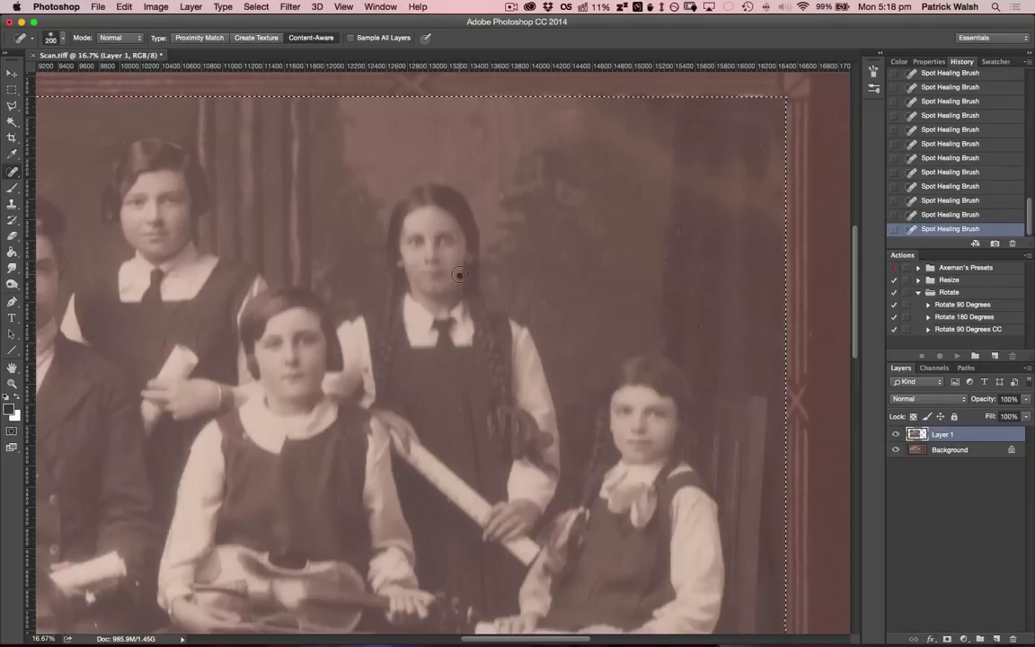
{"action": "left_click", "coordinate": [460, 275]}
- Heal the dark mark on the right violinist's crossed leg, just below the knee-high sock's top
{"action": "left_click_drag", "start_coordinate": [562, 325], "coordinate": [563, 192]}
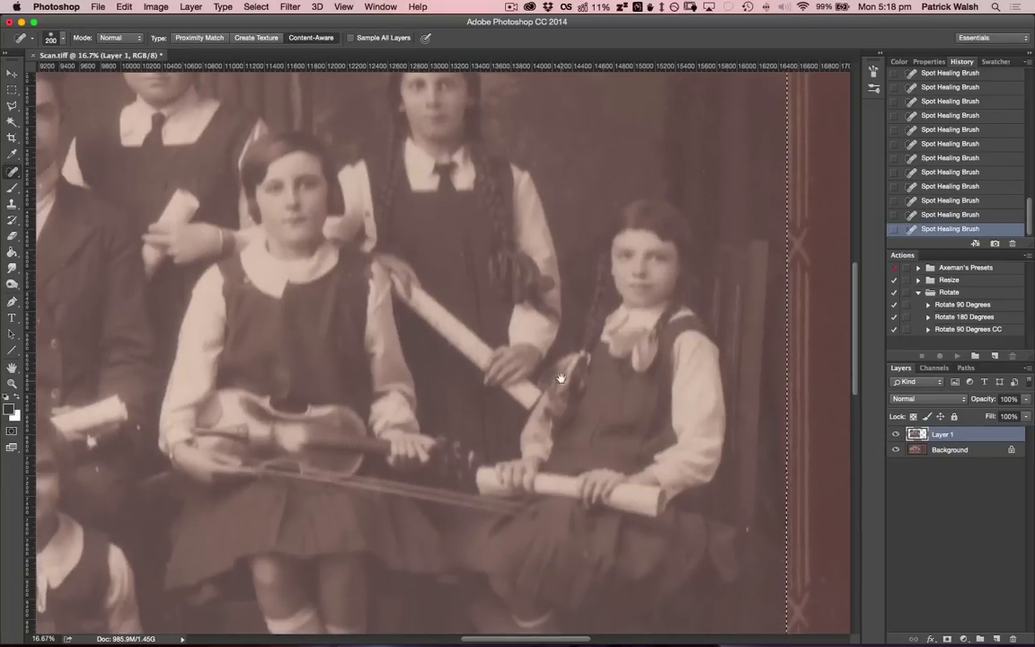
{"action": "left_click_drag", "start_coordinate": [557, 382], "coordinate": [552, 238]}
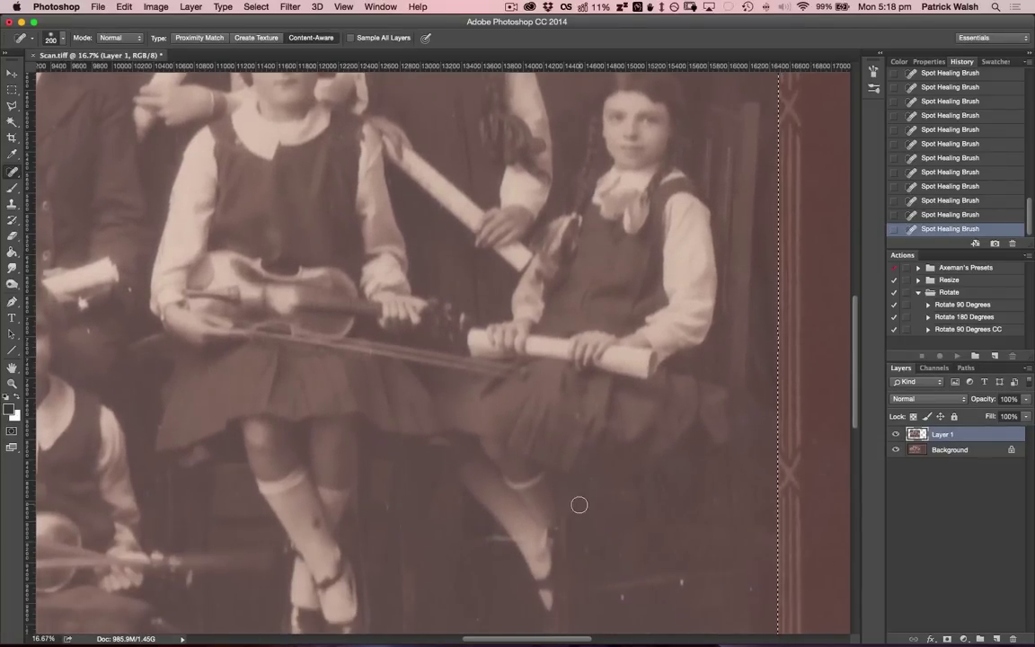
{"action": "left_click_drag", "start_coordinate": [615, 489], "coordinate": [631, 363]}
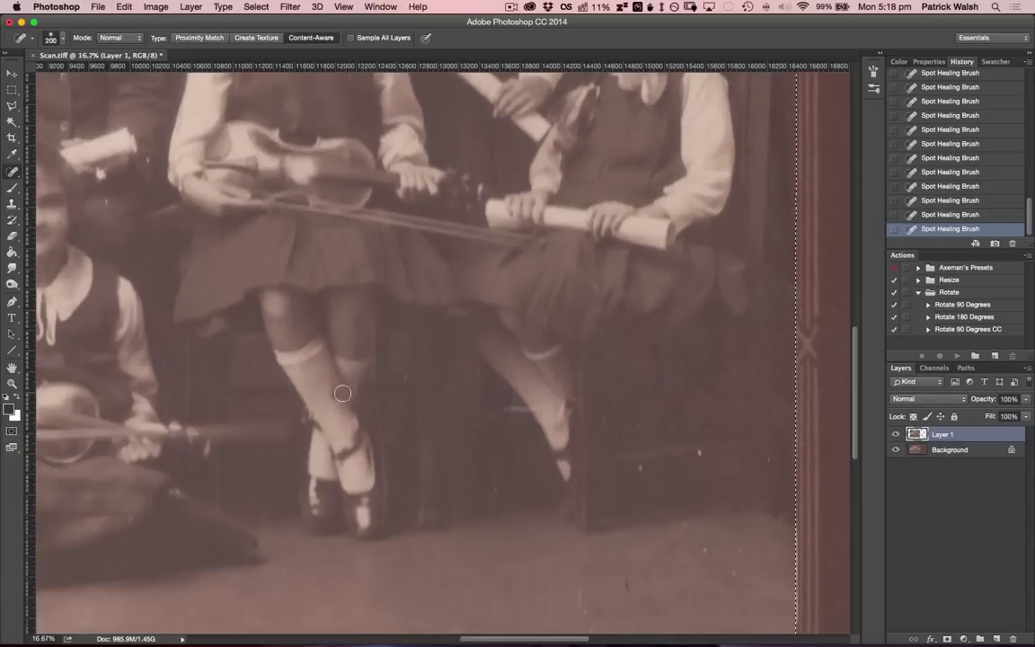
{"action": "mouse_move", "coordinate": [334, 394]}
{"action": "left_mouse_down"}
{"action": "mouse_move", "coordinate": [330, 379]}
{"action": "mouse_move", "coordinate": [337, 404]}
{"action": "left_mouse_up"}
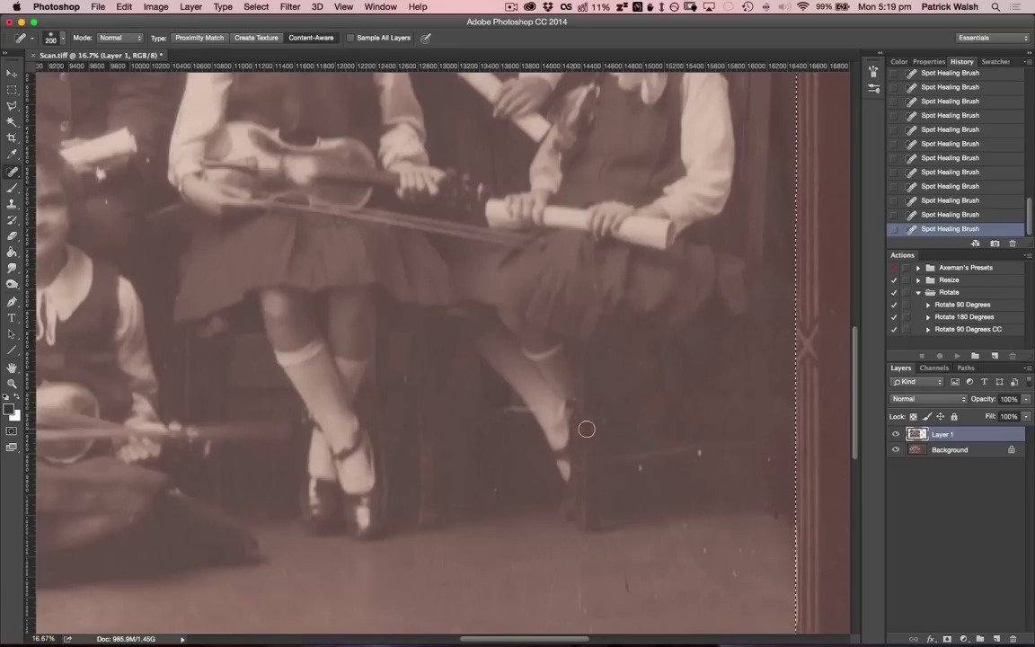
- Heal the three white specks in the dark area beneath the rightmost seated girl's skirt
{"action": "left_click", "coordinate": [698, 453]}
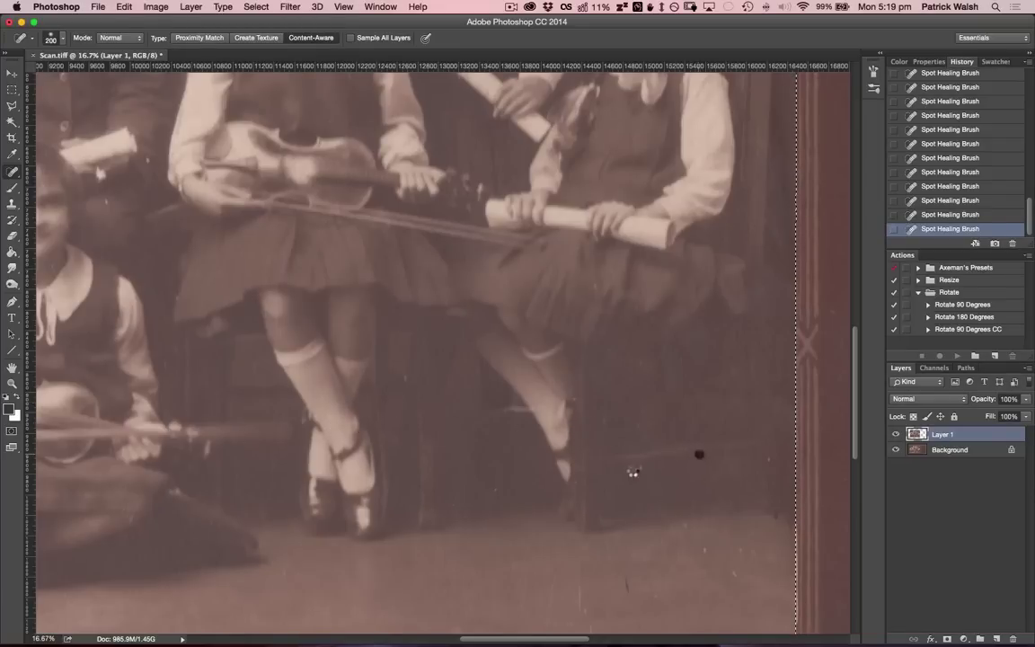
{"action": "left_click", "coordinate": [641, 469]}
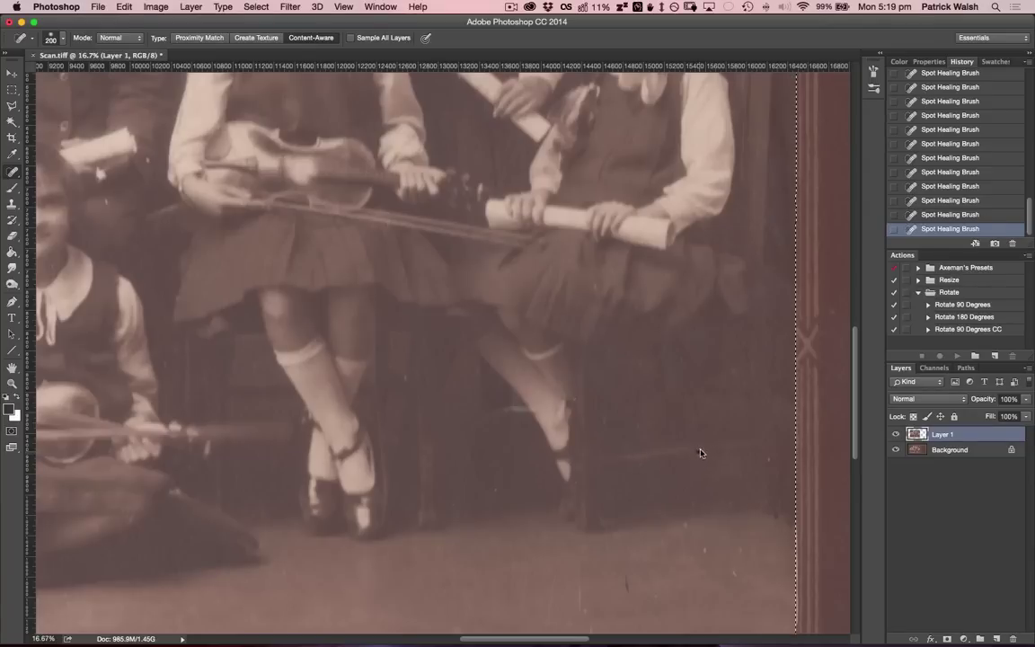
{"action": "left_click", "coordinate": [767, 461]}
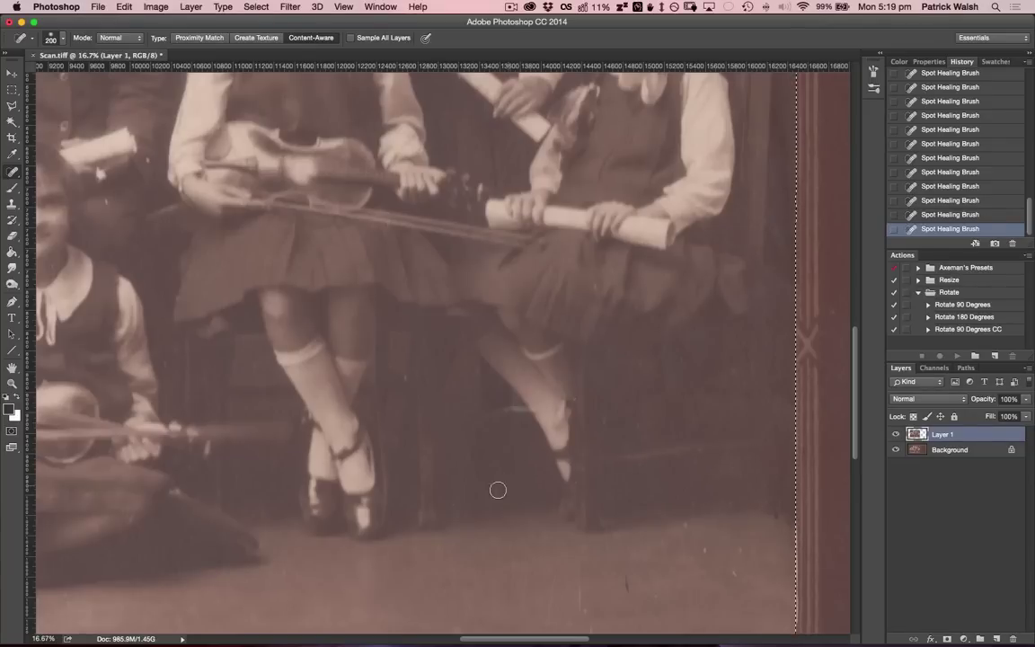
- Heal the small specks and scratches on the floor near the photo's lower-right corner
{"action": "scroll", "coordinate": [497, 490], "scroll_direction": "down", "scroll_amount": 5}
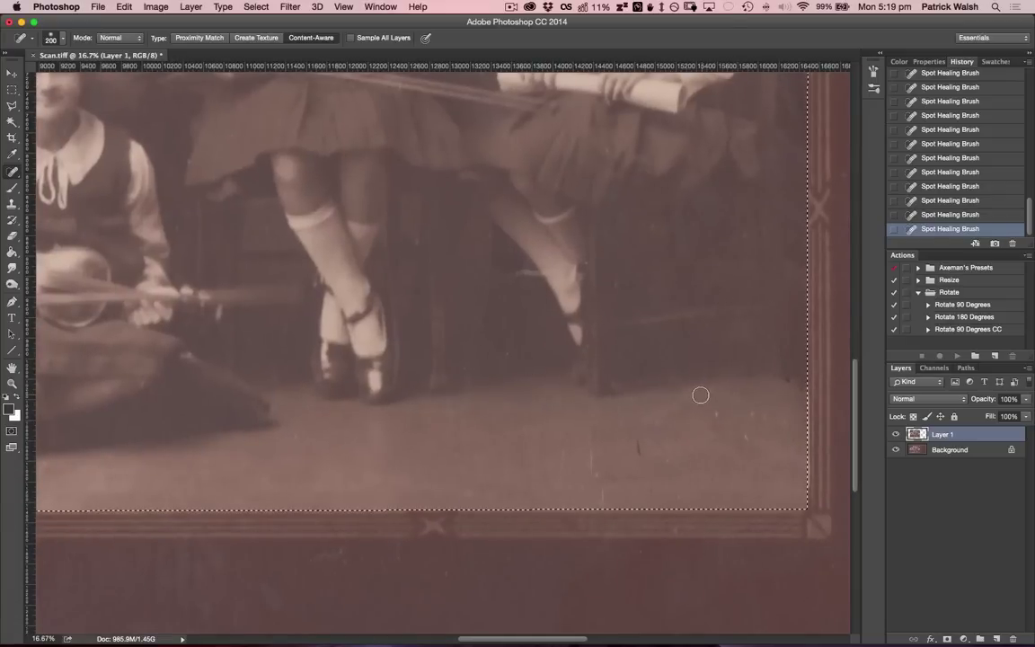
{"action": "left_click", "coordinate": [697, 392]}
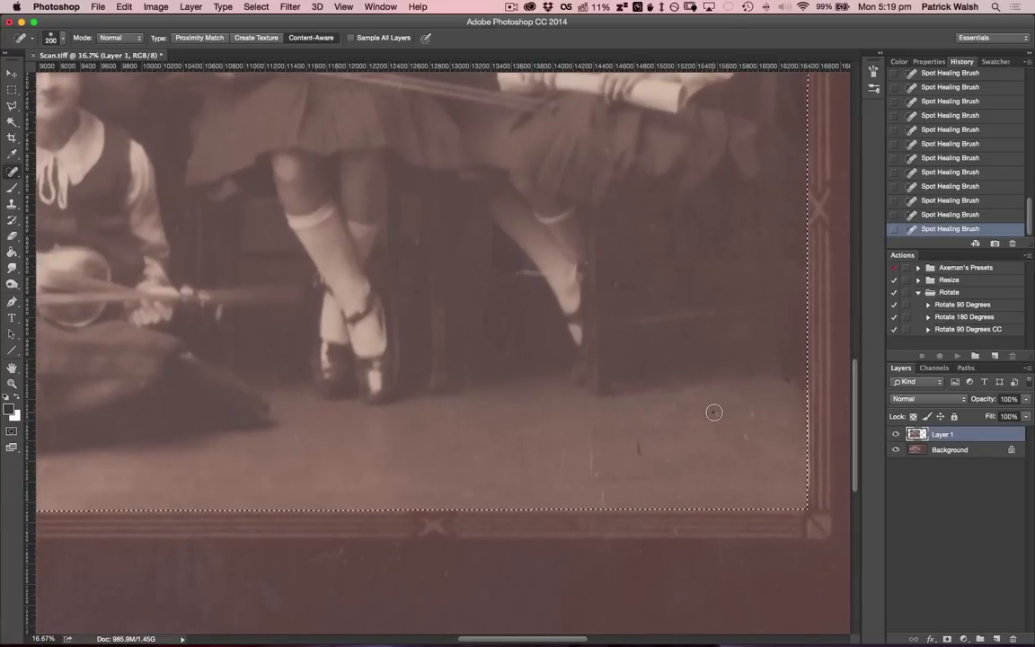
{"action": "left_click", "coordinate": [714, 414]}
{"action": "left_click", "coordinate": [750, 415]}
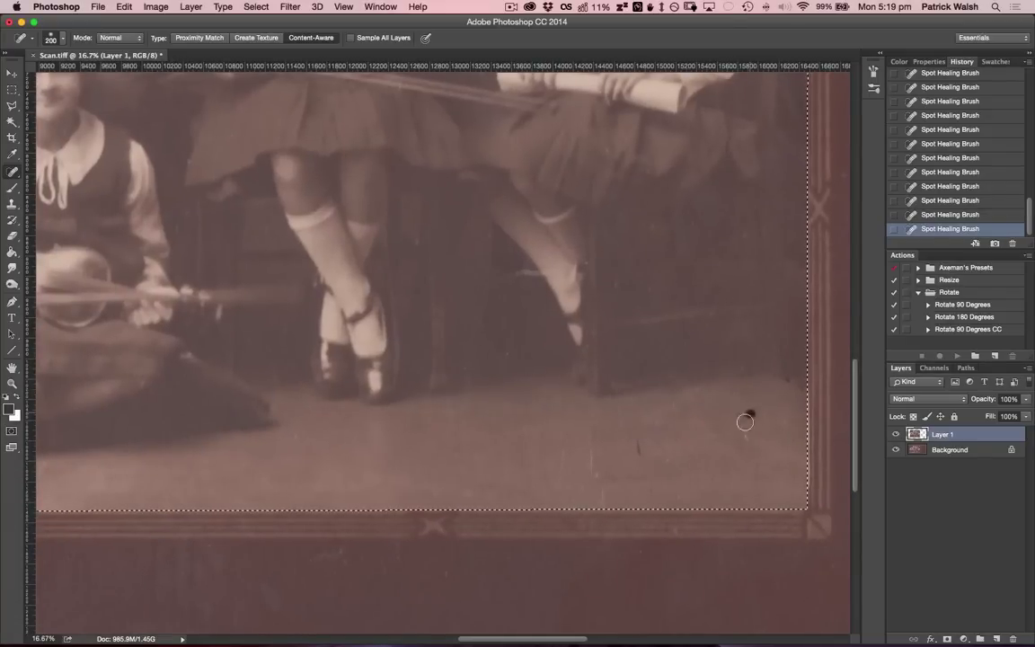
{"action": "left_click_drag", "start_coordinate": [751, 436], "coordinate": [797, 461]}
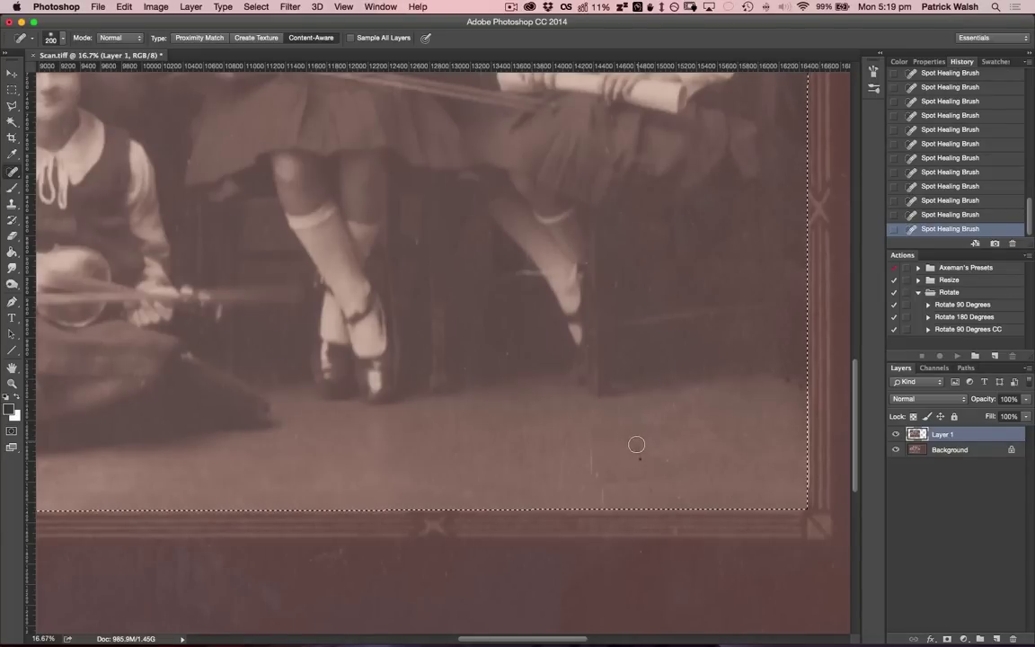
- Heal the dark mark and vertical scratches on the floor below the right chair, plus the speck beside its leg
{"action": "mouse_move", "coordinate": [635, 444]}
{"action": "left_mouse_down"}
{"action": "mouse_move", "coordinate": [587, 450]}
{"action": "mouse_move", "coordinate": [593, 477]}
{"action": "left_mouse_up"}
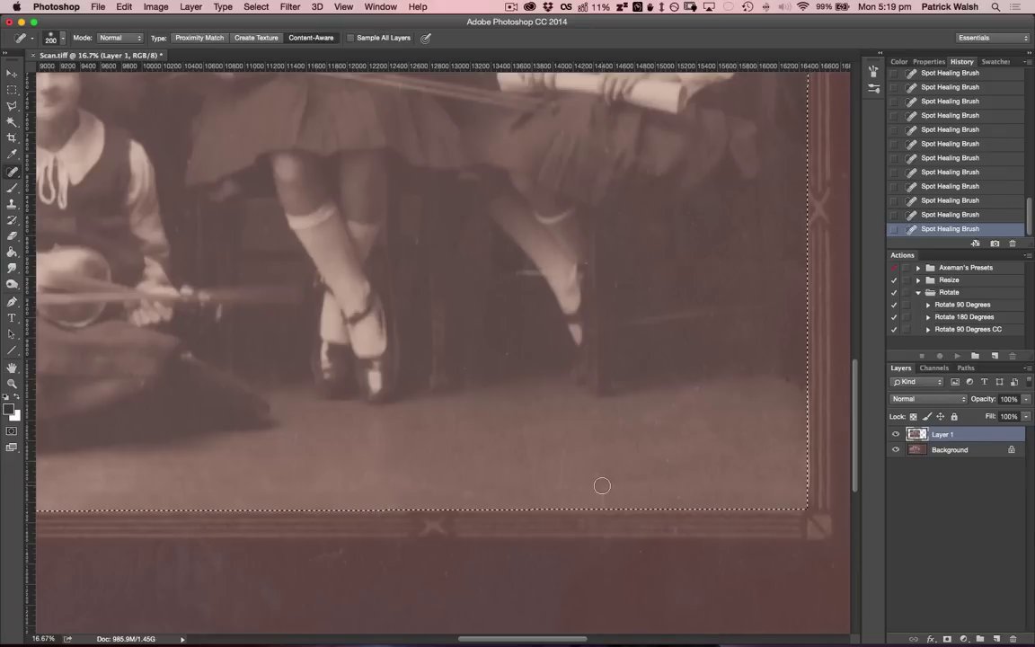
{"action": "left_click", "coordinate": [600, 487]}
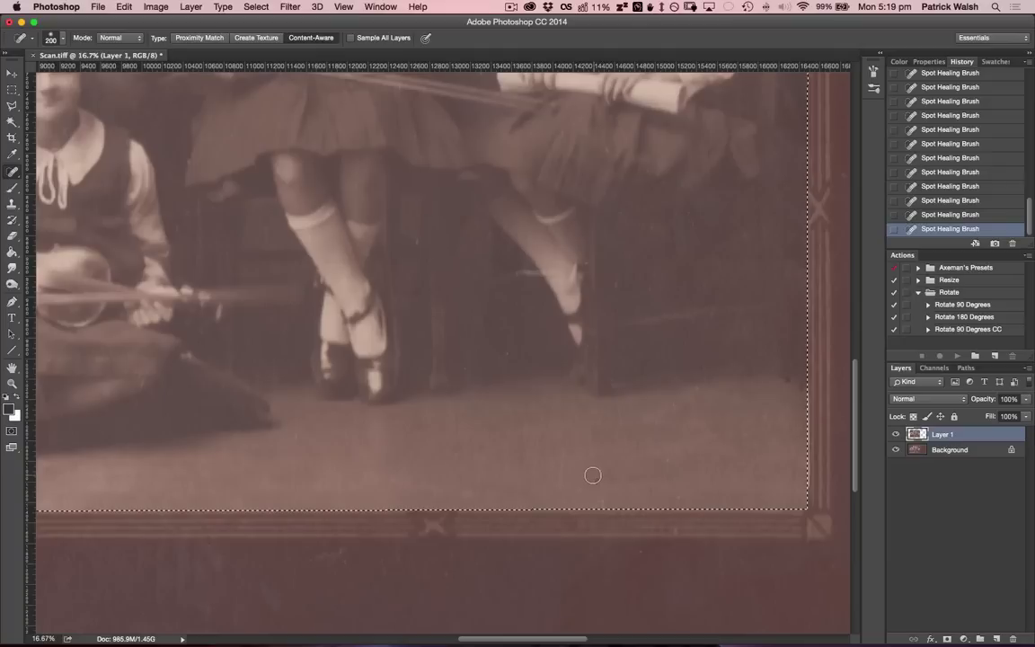
{"action": "left_click", "coordinate": [592, 476]}
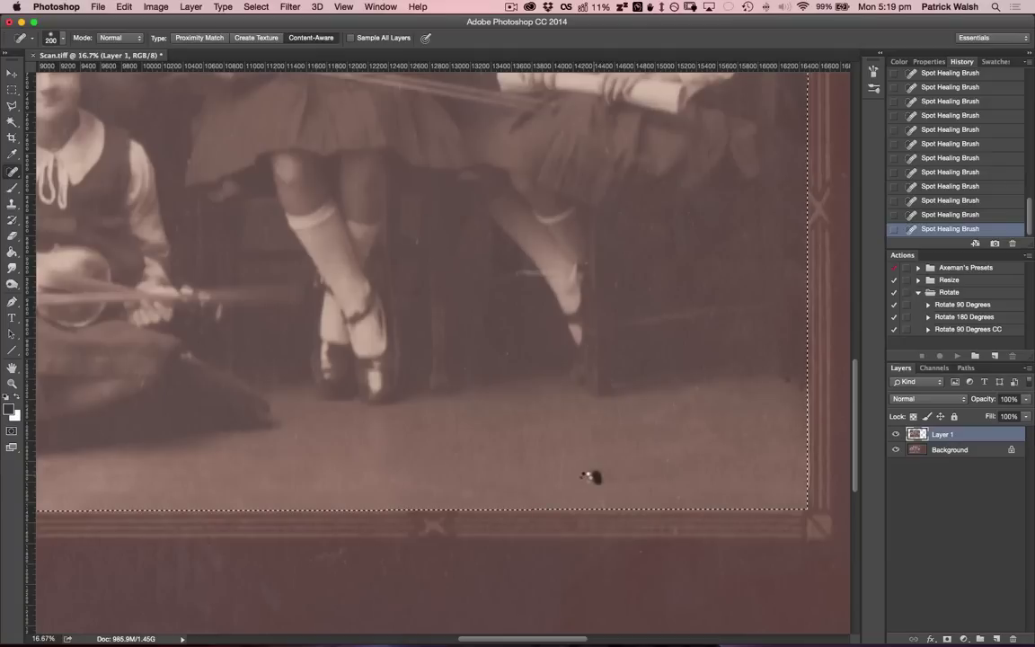
{"action": "left_click", "coordinate": [696, 389]}
{"action": "left_click", "coordinate": [507, 354]}
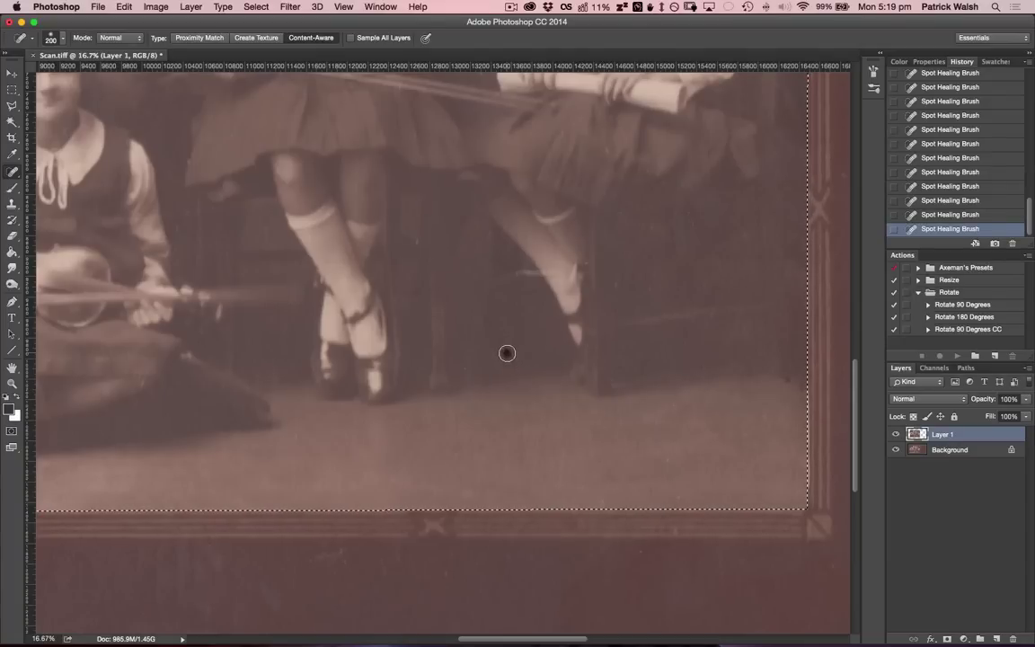
- Heal the specks on the skirt of the girl sitting on the floor
{"action": "scroll", "coordinate": [360, 414], "scroll_direction": "down", "scroll_amount": 3}
{"action": "scroll", "coordinate": [469, 351], "scroll_direction": "left", "scroll_amount": 10}
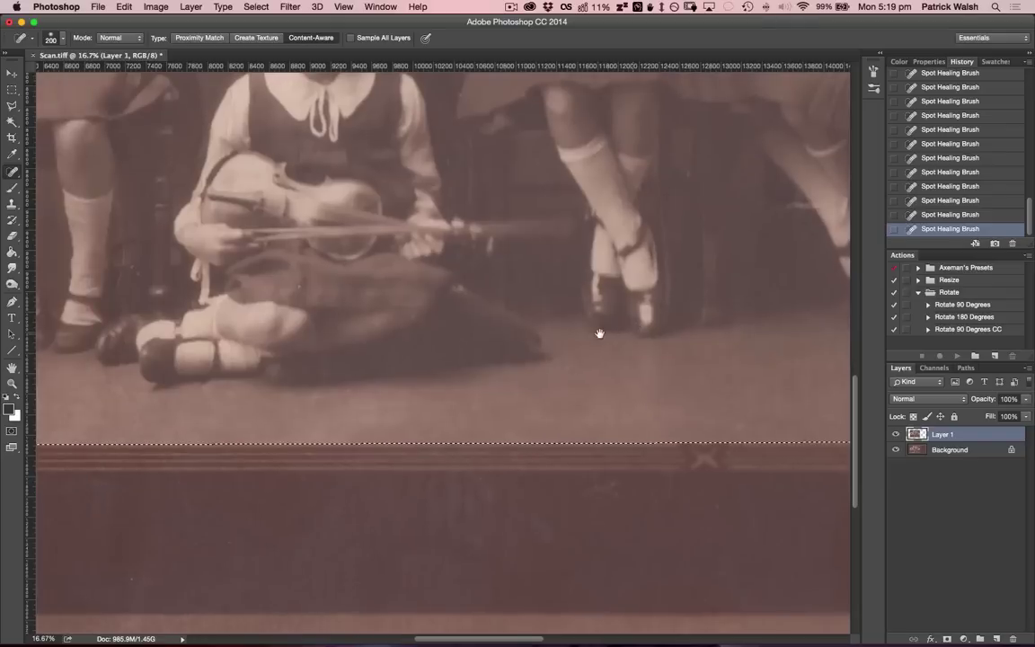
{"action": "left_click_drag", "start_coordinate": [310, 305], "coordinate": [445, 390]}
{"action": "left_click", "coordinate": [448, 381]}
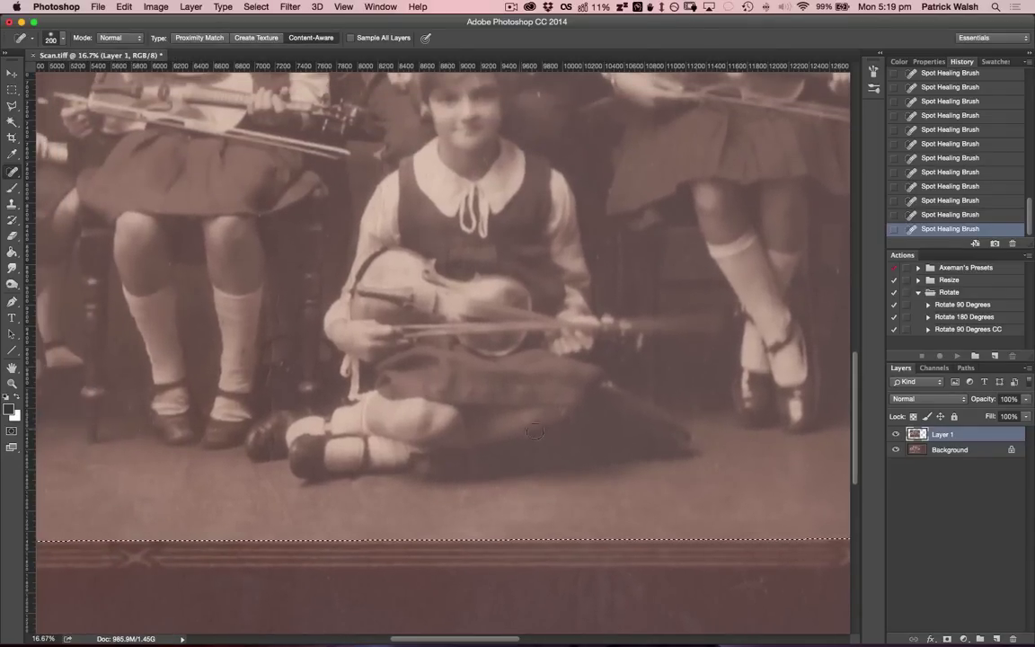
{"action": "left_click", "coordinate": [563, 409]}
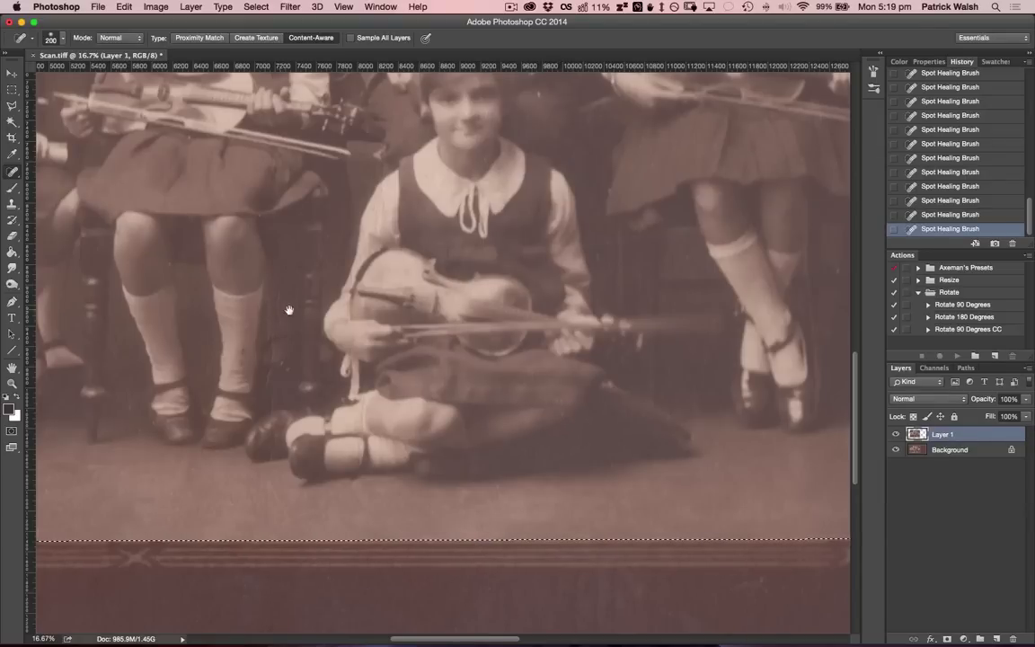
- Heal the spots on the left violinist's sock and beside her other knee
{"action": "scroll", "coordinate": [370, 340], "scroll_direction": "left", "scroll_amount": 5}
{"action": "left_click", "coordinate": [364, 377]}
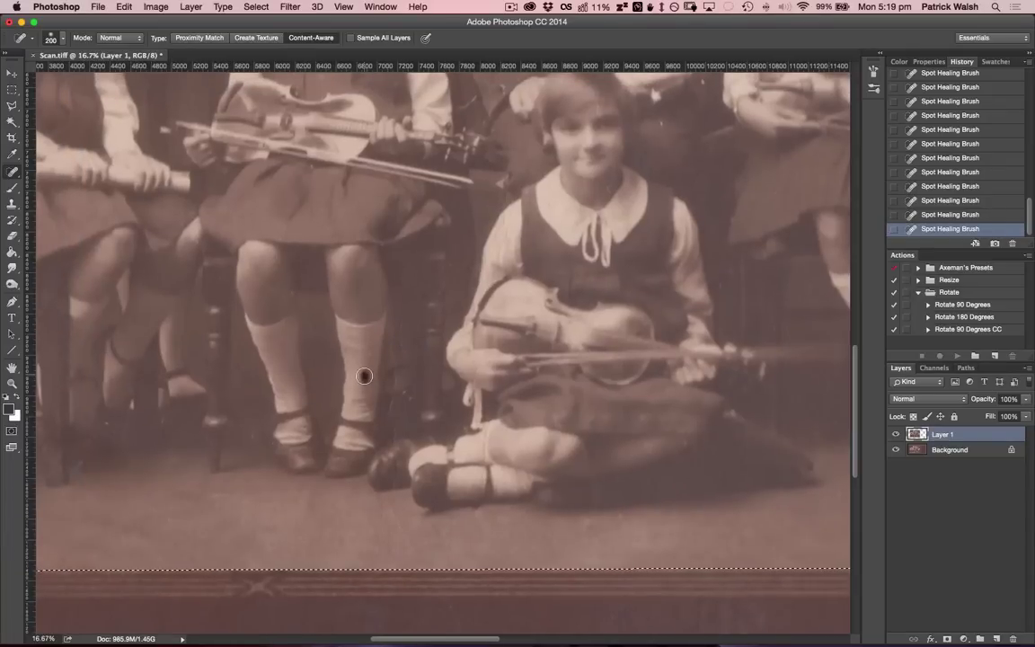
{"action": "left_click", "coordinate": [291, 294]}
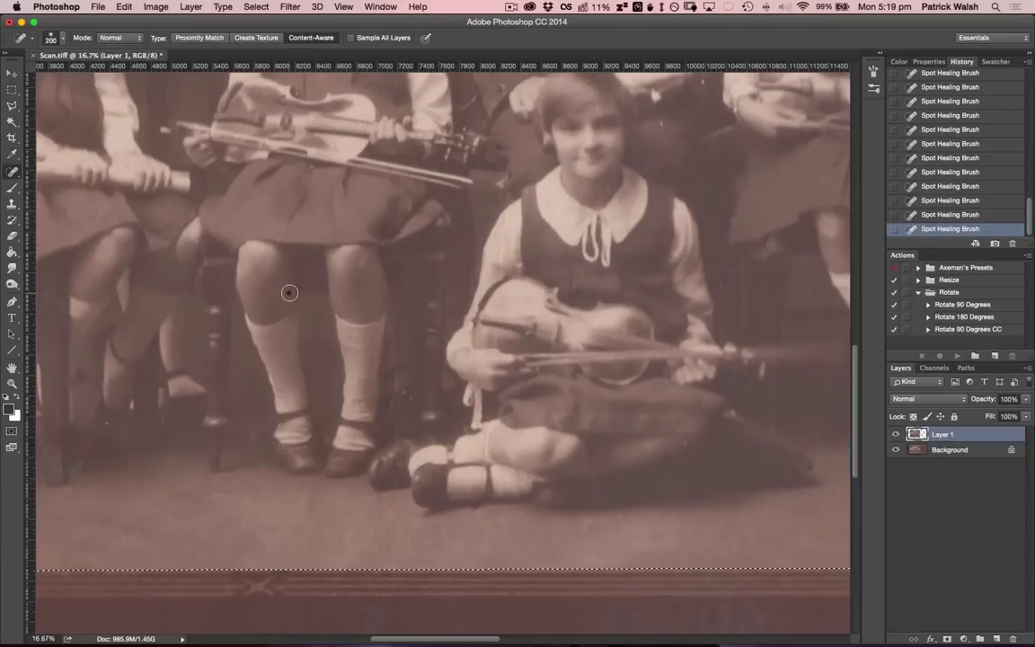
- Heal the specks beside the floor-seated girl's head, below the man's rolled paper
{"action": "scroll", "coordinate": [312, 272], "scroll_direction": "up", "scroll_amount": 5}
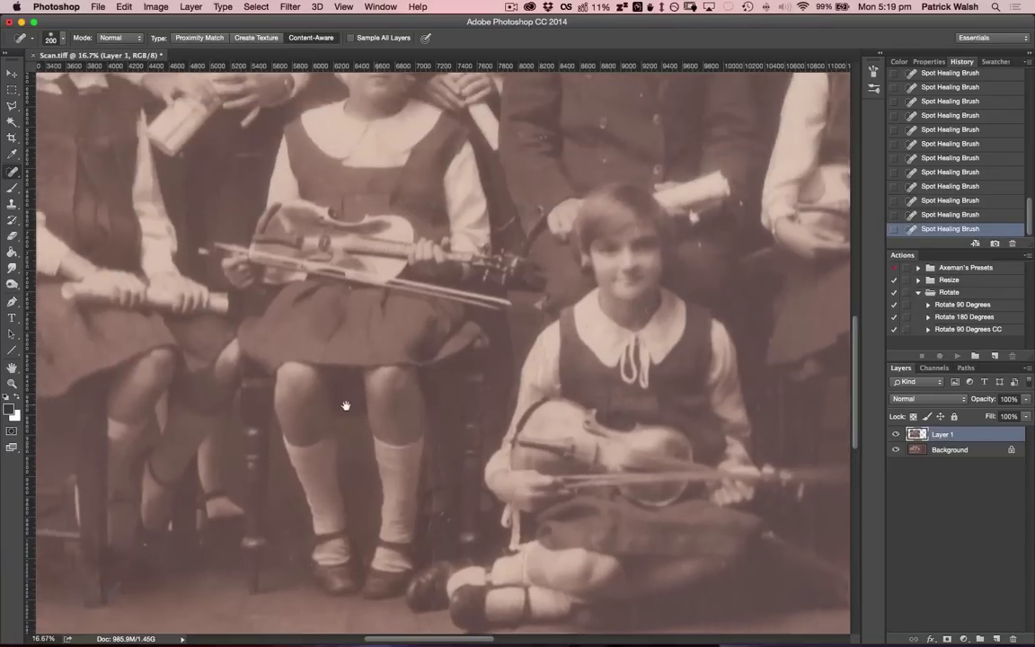
{"action": "left_click", "coordinate": [686, 266]}
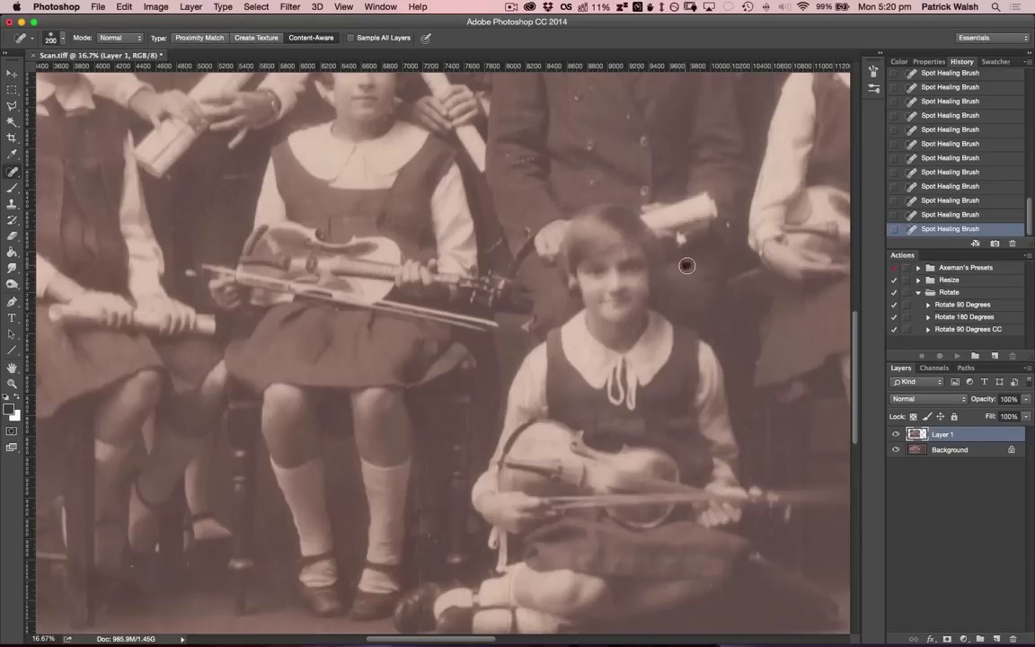
{"action": "left_click", "coordinate": [722, 225]}
- Heal the marks around the foot of the stool's front leg and on the floor beside it
{"action": "left_click_drag", "start_coordinate": [214, 299], "coordinate": [446, 217]}
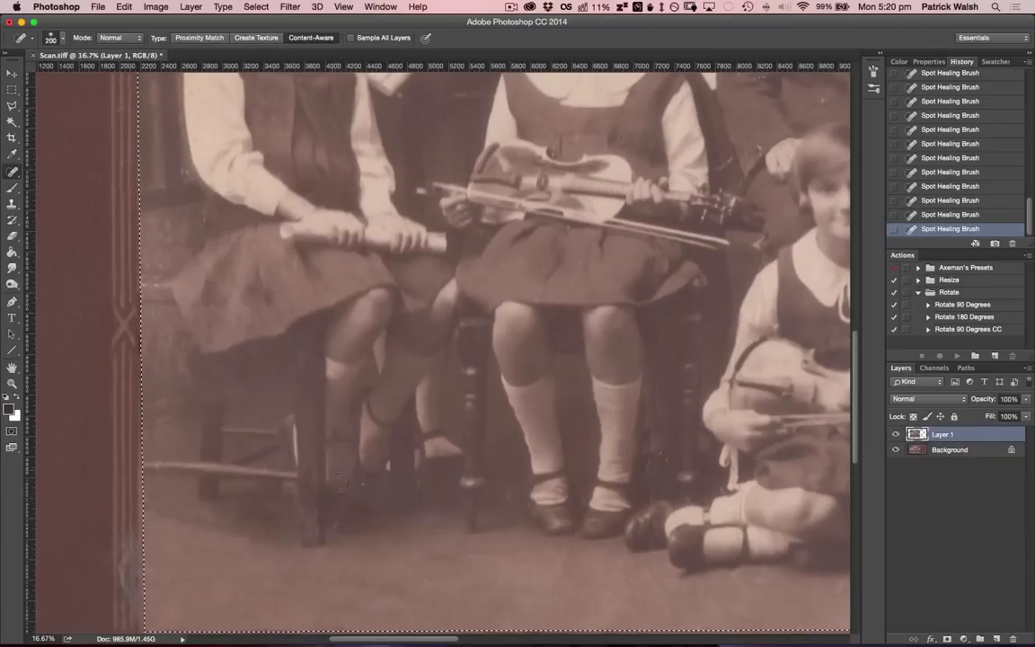
{"action": "left_click_drag", "start_coordinate": [334, 520], "coordinate": [325, 549]}
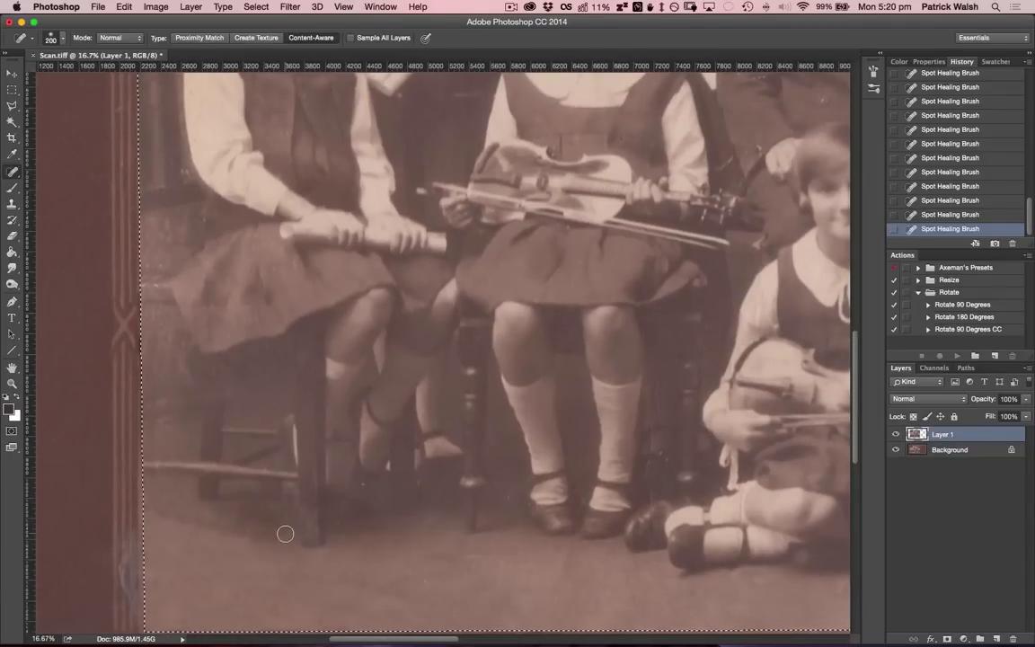
{"action": "left_click_drag", "start_coordinate": [287, 519], "coordinate": [288, 537]}
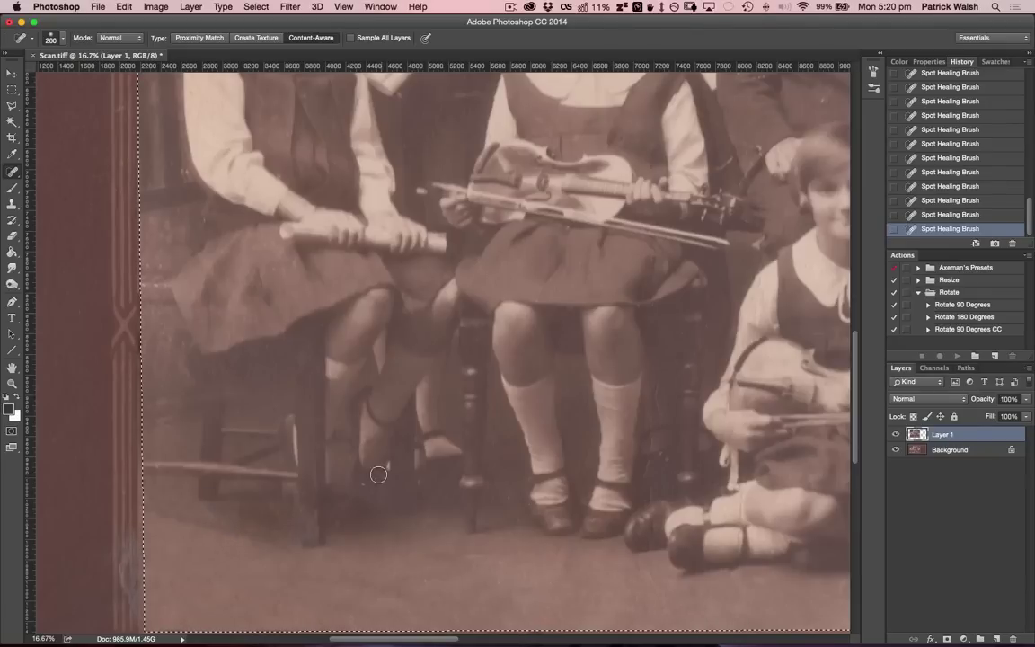
- Heal the marks on the leftmost standing girl's tunic and on the left violinist's tunic above her violin
{"action": "left_click_drag", "start_coordinate": [335, 323], "coordinate": [429, 584]}
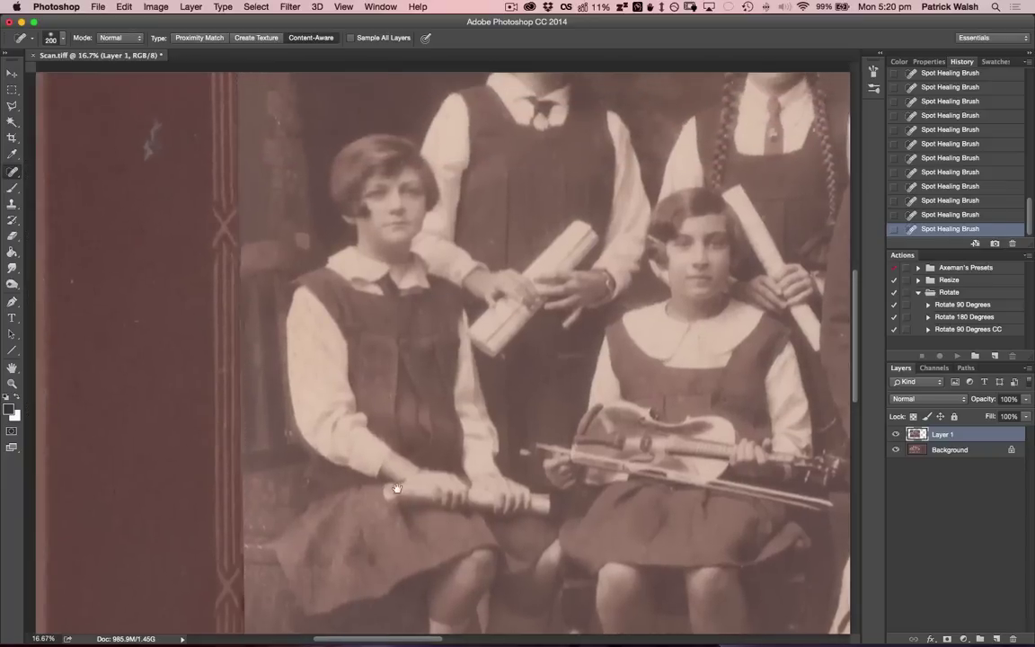
{"action": "left_click_drag", "start_coordinate": [357, 367], "coordinate": [378, 450]}
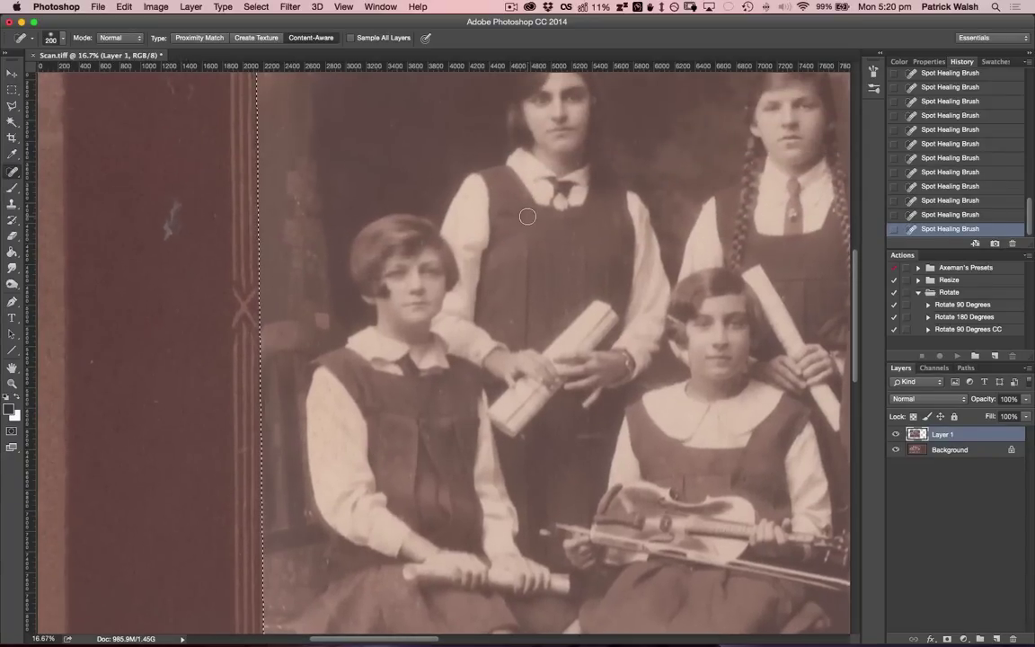
{"action": "left_click_drag", "start_coordinate": [528, 216], "coordinate": [527, 215]}
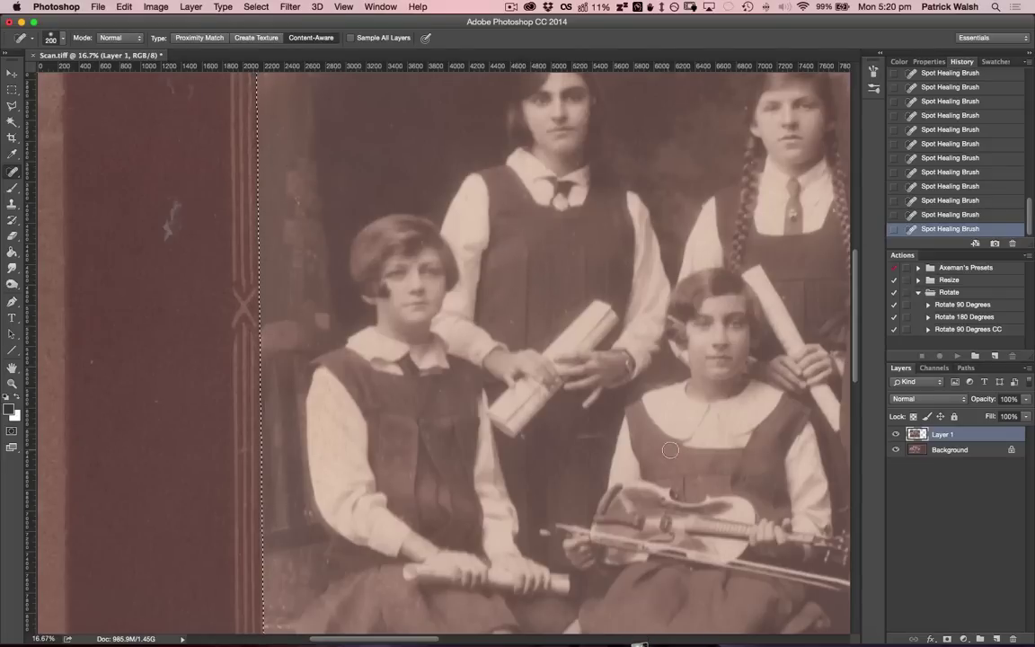
{"action": "left_click_drag", "start_coordinate": [698, 482], "coordinate": [701, 481]}
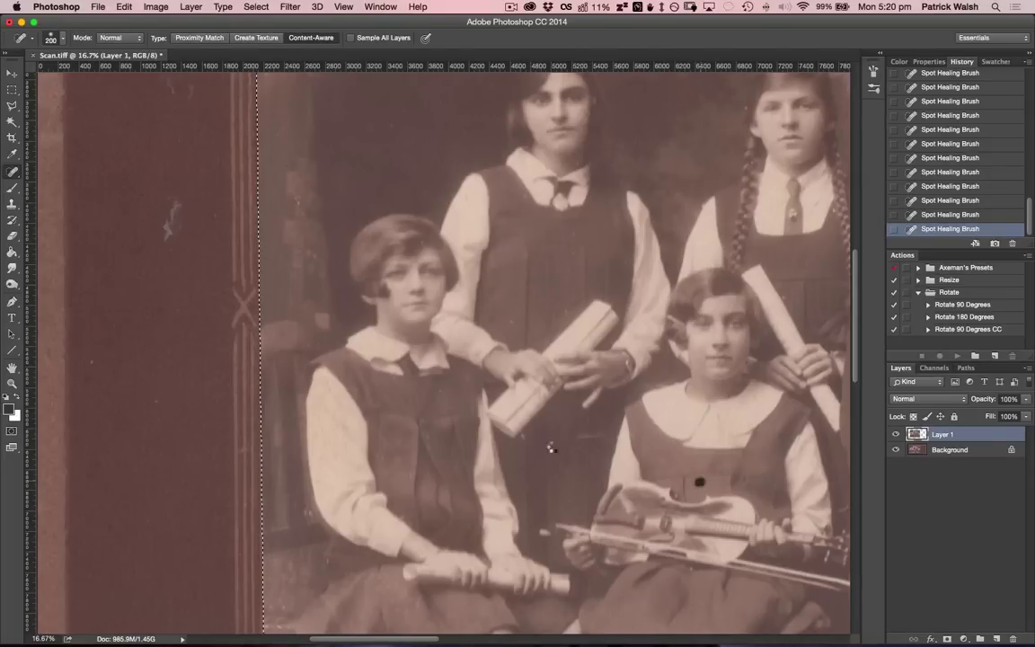
- Fit the whole scan in view and hide Layer 1 to compare the retouching with the original
{"action": "key", "text": "super+0"}
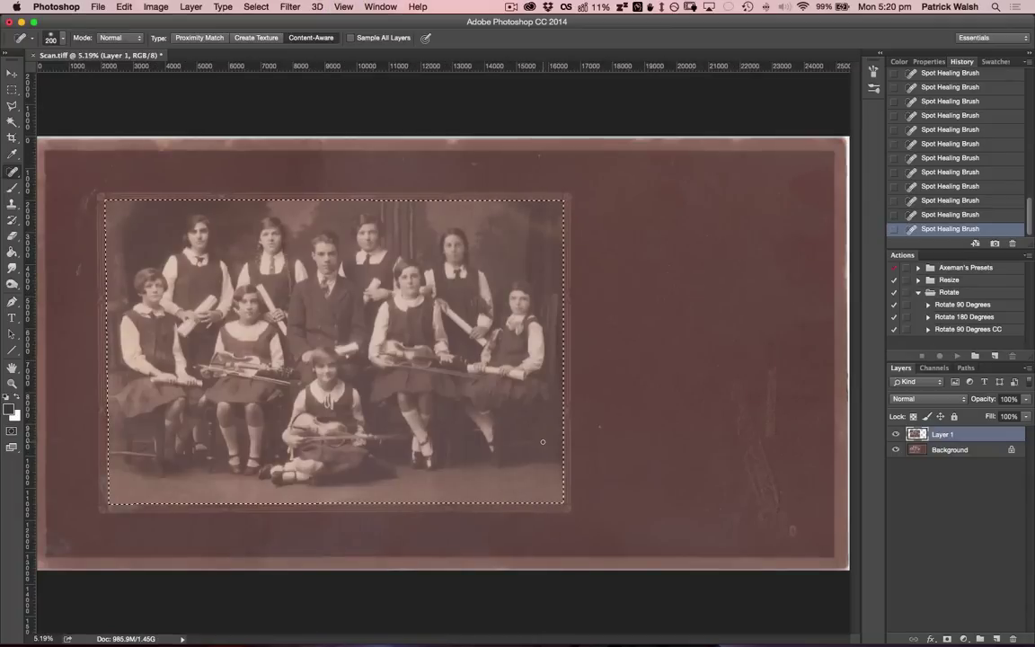
{"action": "left_click", "coordinate": [896, 436]}
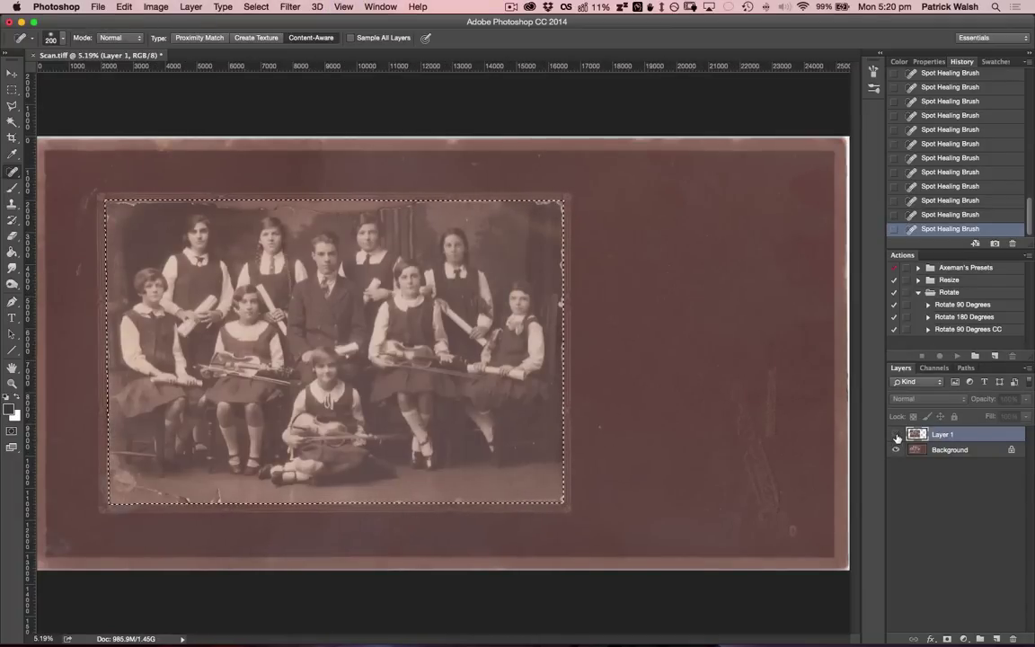
- Clear the selection and toggle Layer 1's visibility to compare the retouched photo with the damaged original, leaving it shown
{"action": "key", "text": "super+d"}
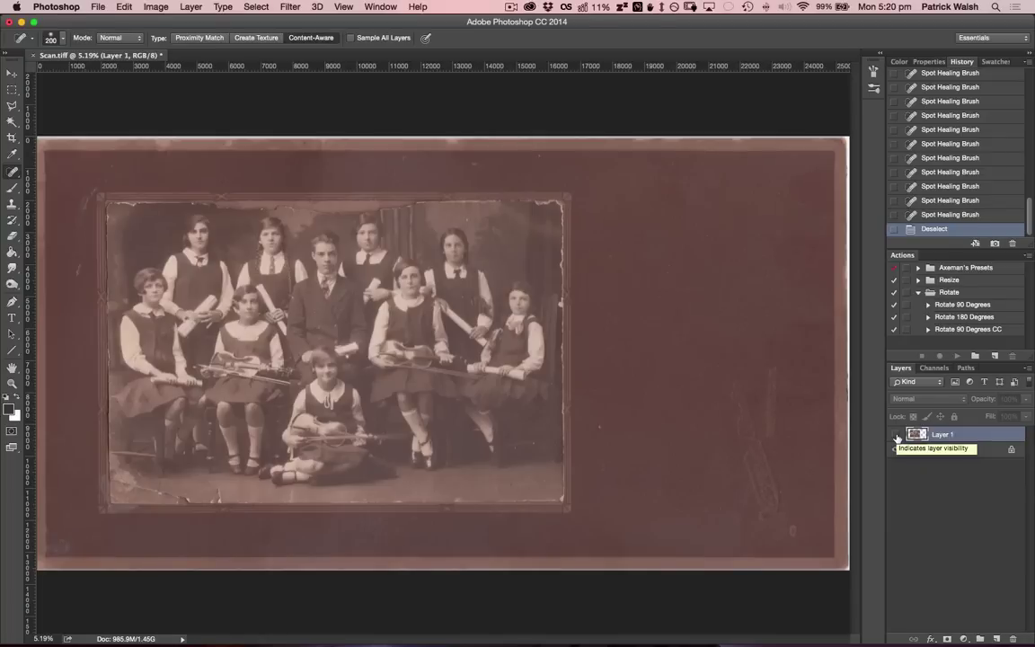
{"action": "left_click", "coordinate": [896, 436]}
{"action": "left_click", "coordinate": [896, 436]}
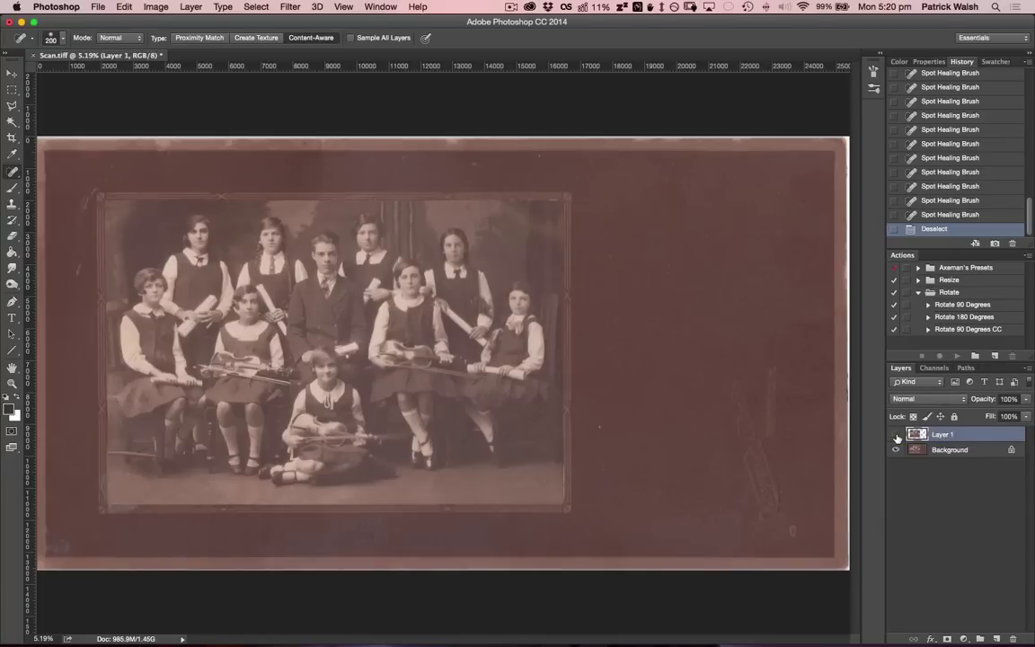
{"action": "left_click", "coordinate": [896, 437]}
- Open the Levels adjustment for Layer 1
{"action": "left_click", "coordinate": [158, 8]}
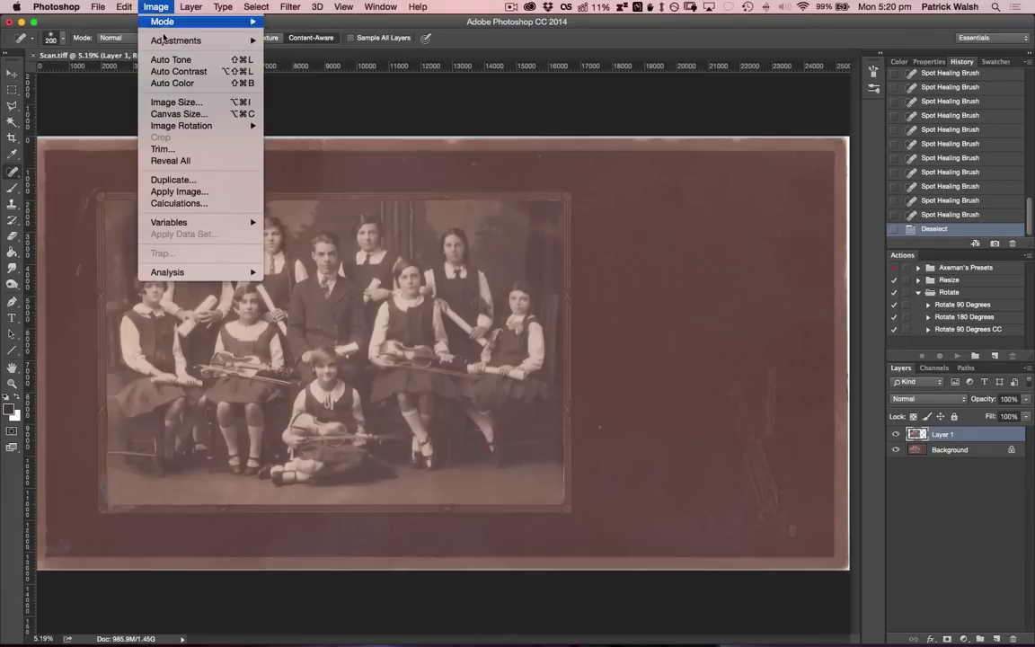
{"action": "mouse_move", "coordinate": [169, 42]}
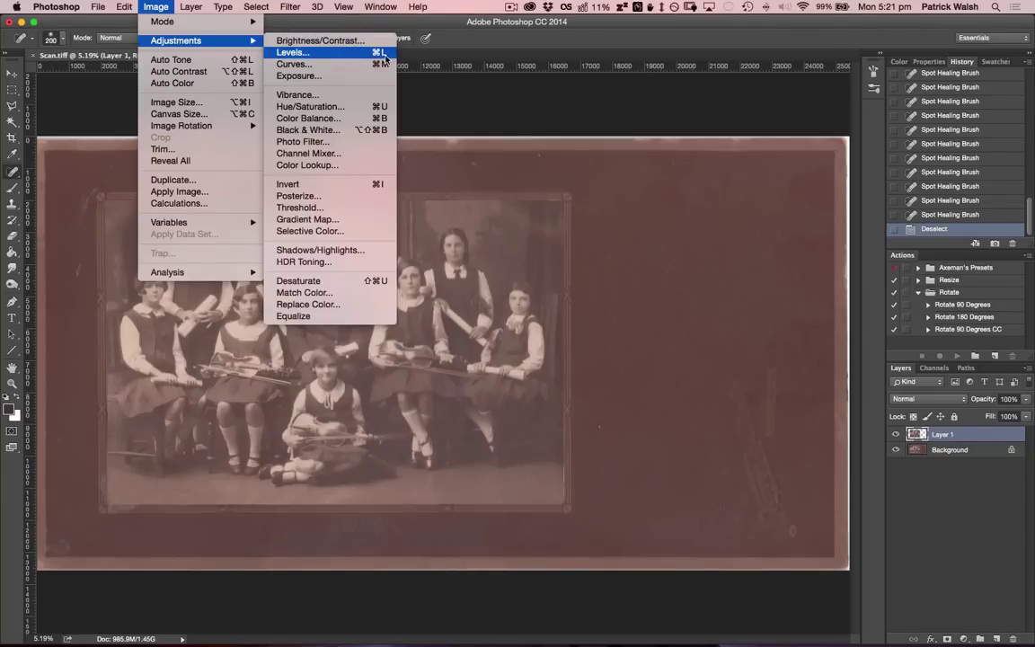
{"action": "left_click", "coordinate": [164, 6]}
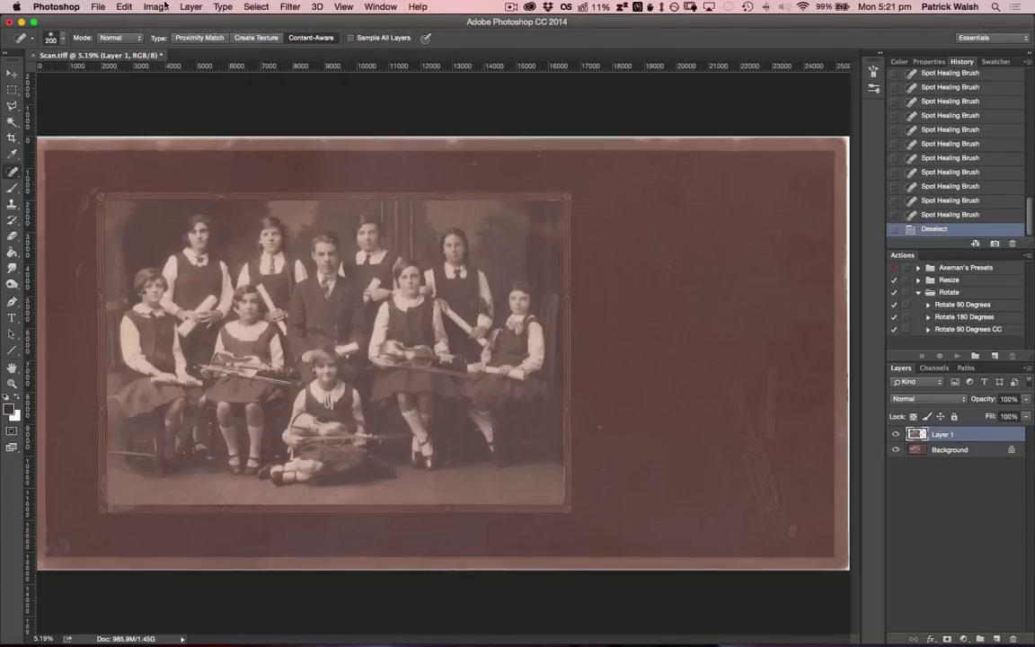
{"action": "left_click", "coordinate": [164, 5]}
{"action": "key", "text": "super+l"}
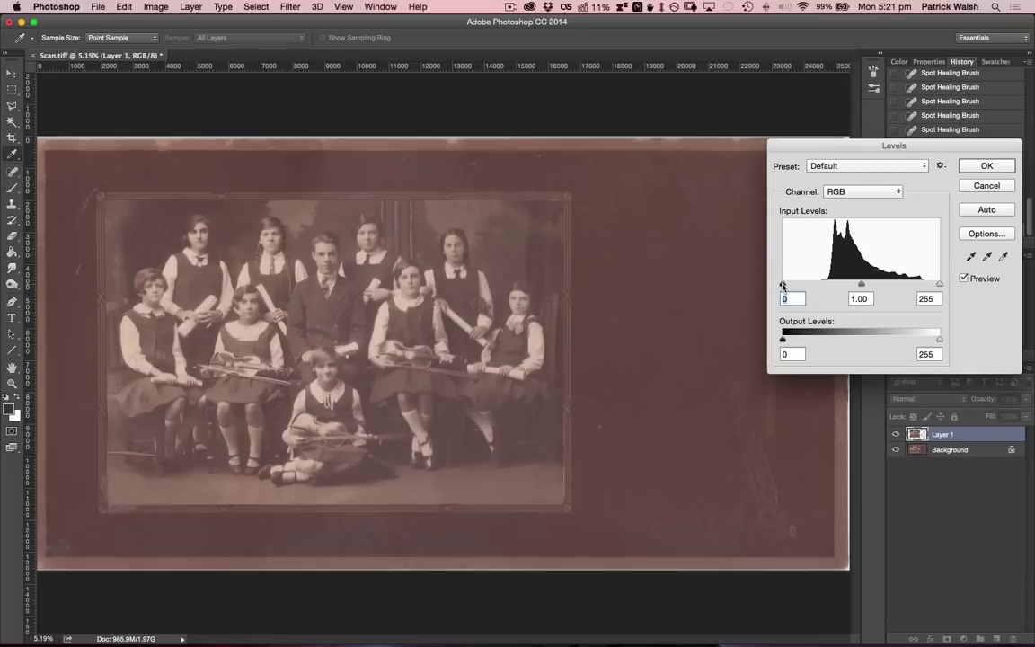
- Try input levels of 57, 1.19 and 232 on the photo, compare before and after, and reset the Levels settings
{"action": "left_click_drag", "start_coordinate": [794, 286], "coordinate": [818, 286]}
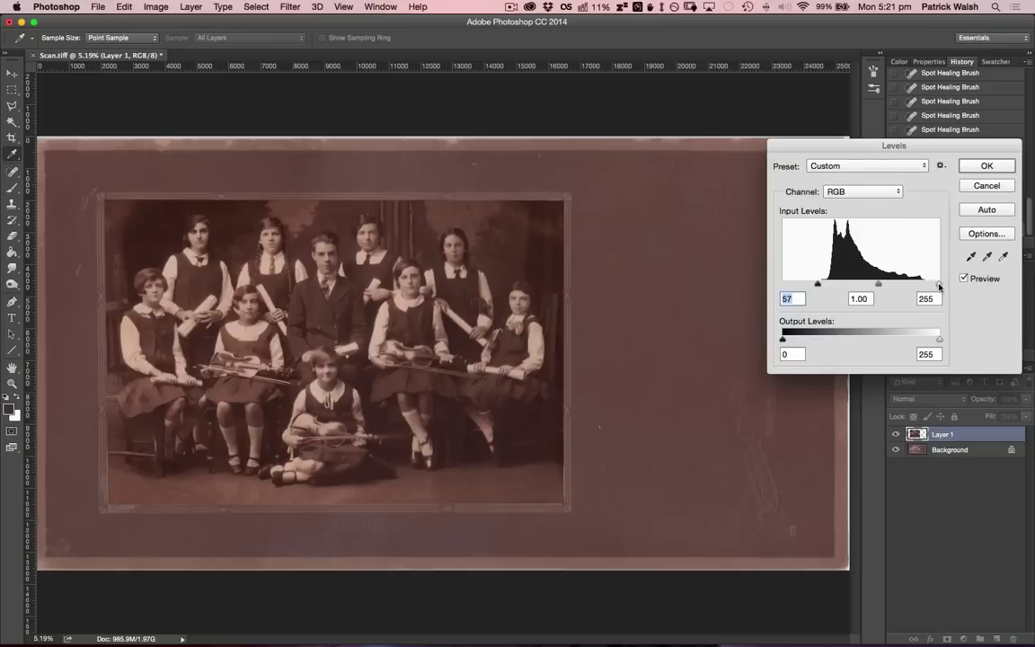
{"action": "left_click_drag", "start_coordinate": [940, 285], "coordinate": [865, 286]}
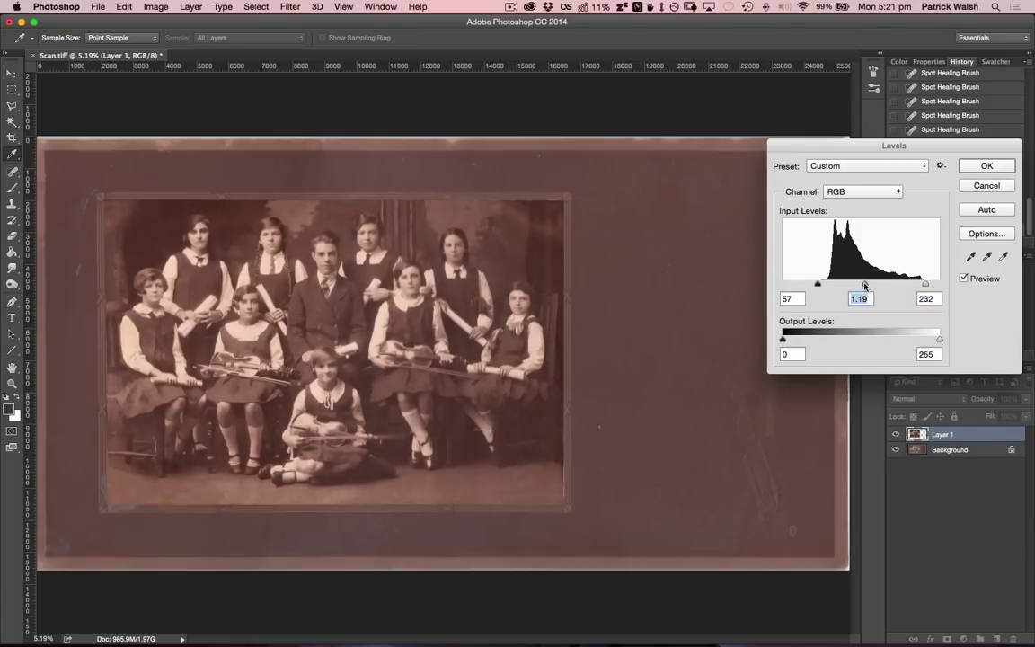
{"action": "left_click", "coordinate": [966, 280]}
{"action": "left_click", "coordinate": [966, 280]}
{"action": "left_click", "coordinate": [965, 279]}
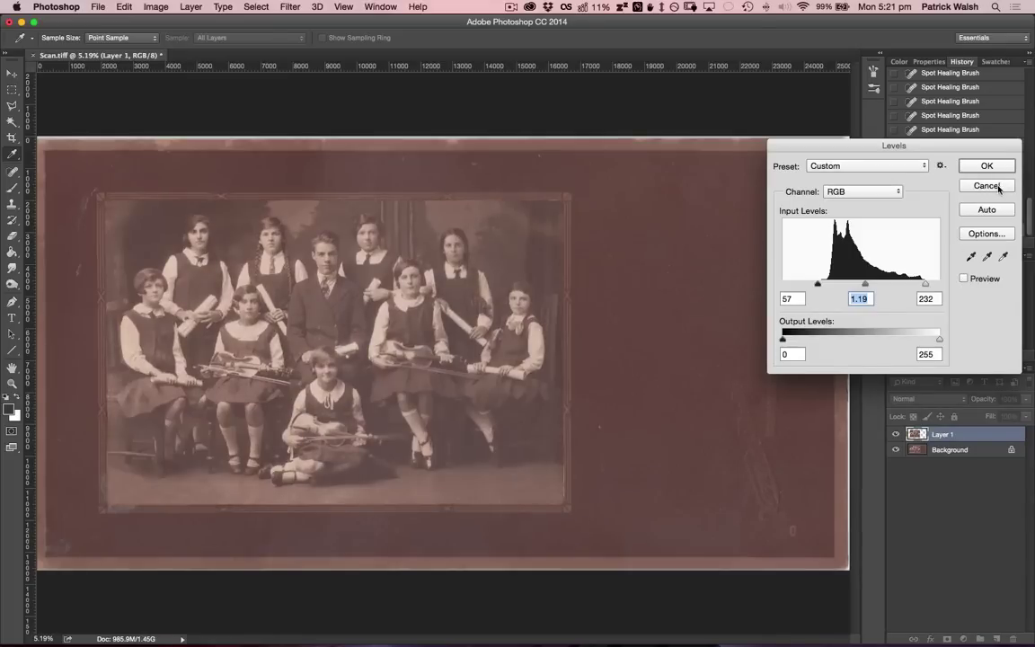
{"action": "key", "text": "alt"}
{"action": "left_click", "coordinate": [987, 187], "text": "alt"}
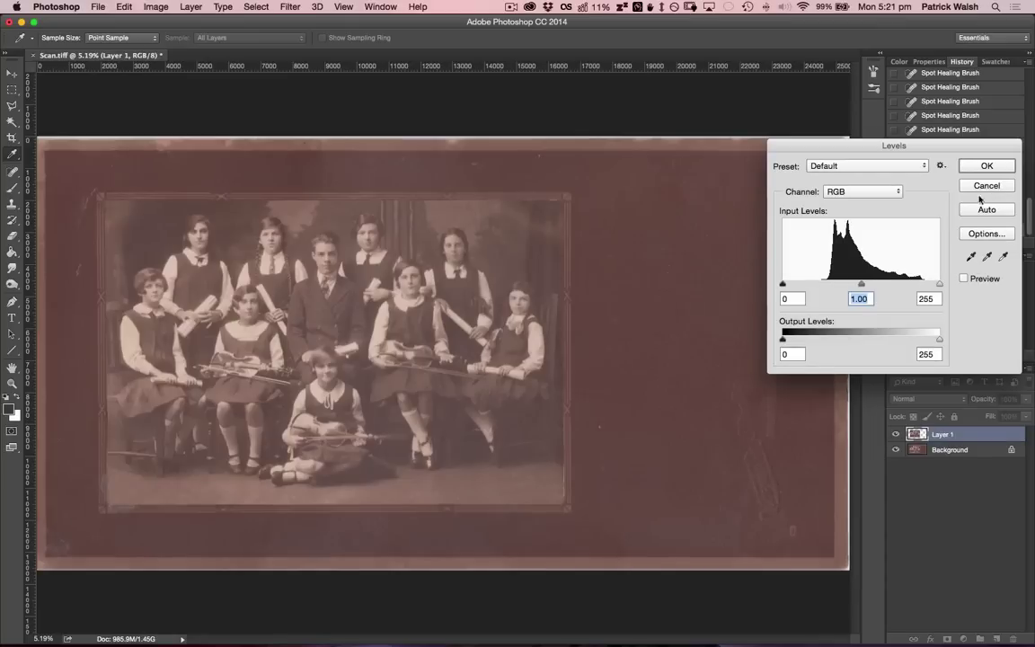
- Restore the Levels preview and set the black point from the dark shadow under the crossed-legged seated violinist's skirt
{"action": "left_click", "coordinate": [965, 280]}
{"action": "key", "text": "super+equal"}
{"action": "key", "text": "super+equal"}
{"action": "key", "text": "super+equal"}
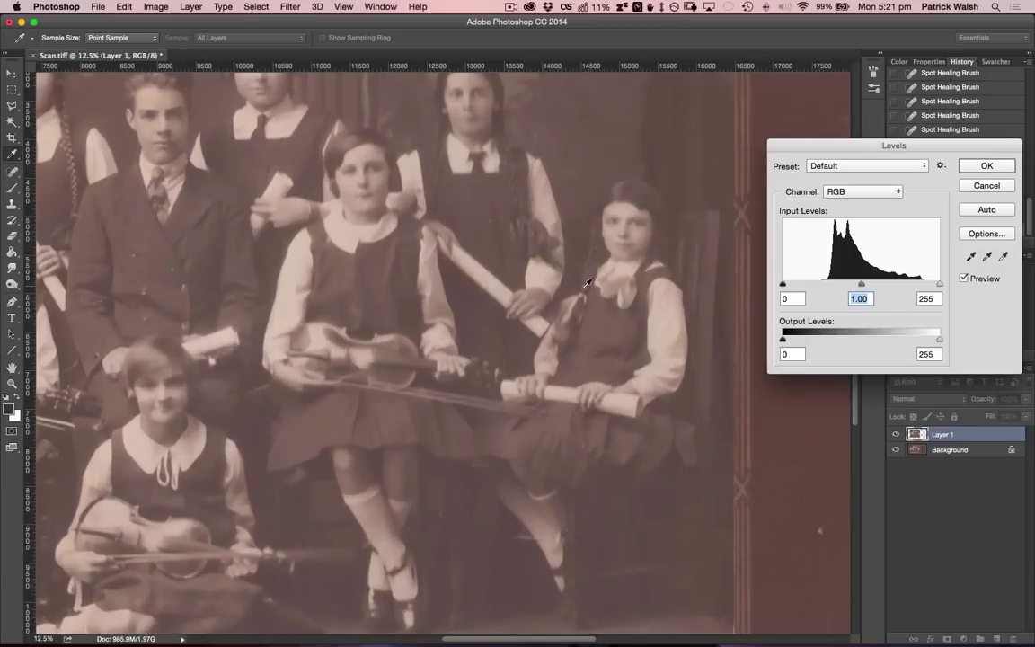
{"action": "left_click_drag", "start_coordinate": [325, 342], "coordinate": [537, 275]}
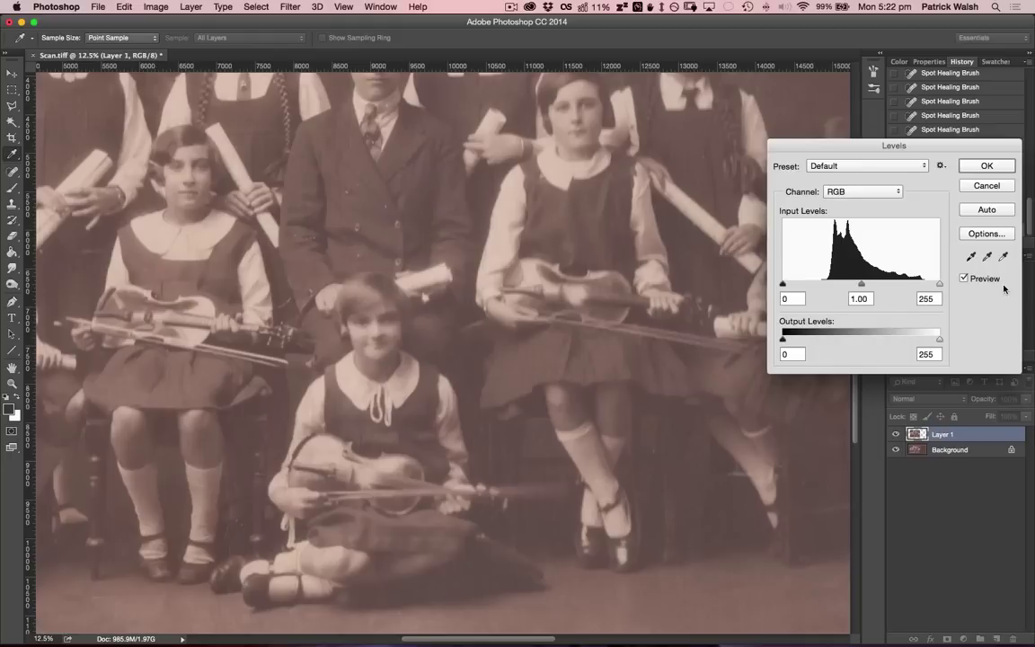
{"action": "left_click", "coordinate": [970, 258]}
{"action": "left_click", "coordinate": [971, 259]}
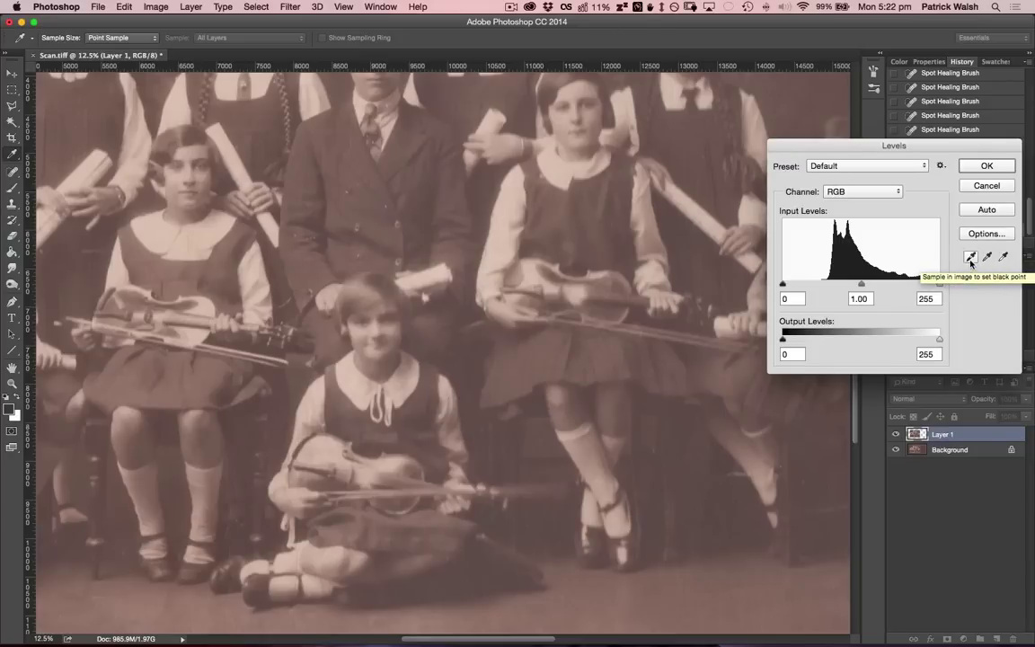
{"action": "left_click_drag", "start_coordinate": [406, 206], "coordinate": [341, 250]}
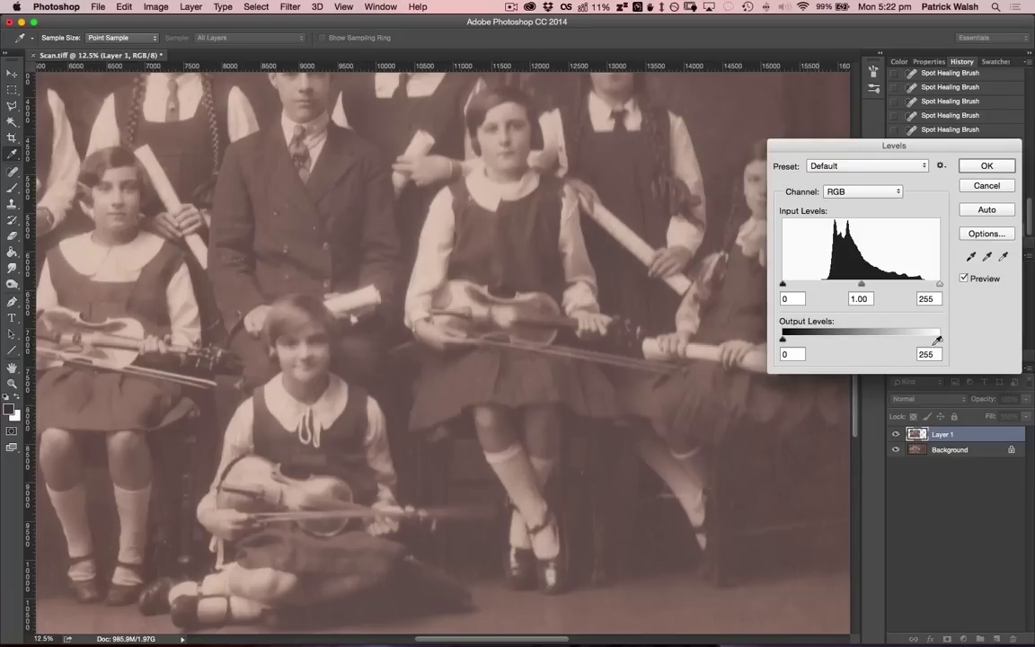
{"action": "left_click", "coordinate": [970, 258]}
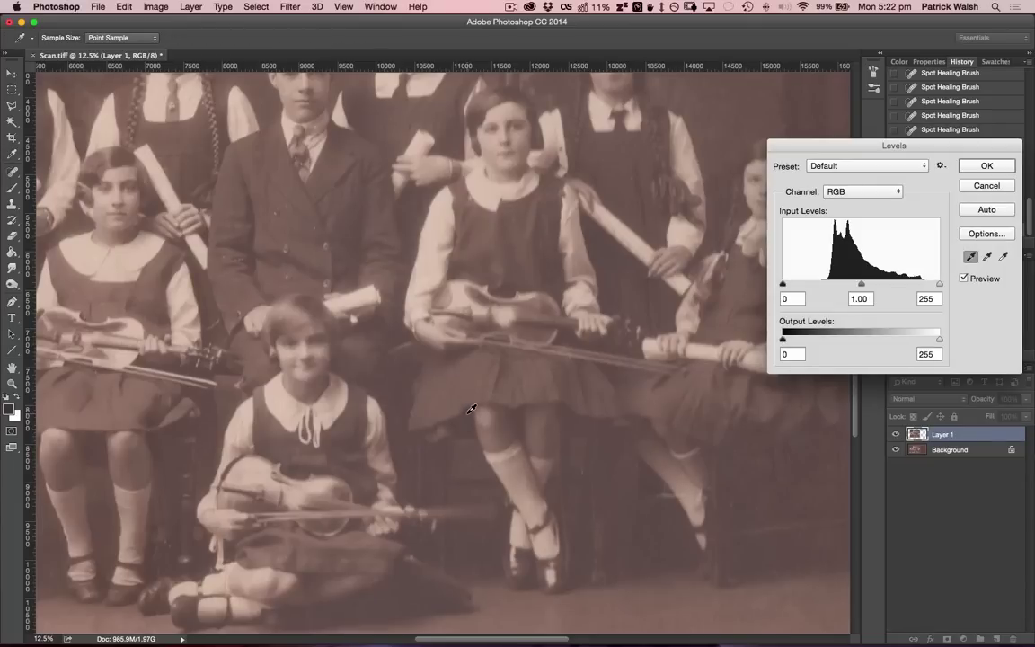
{"action": "left_click", "coordinate": [470, 411]}
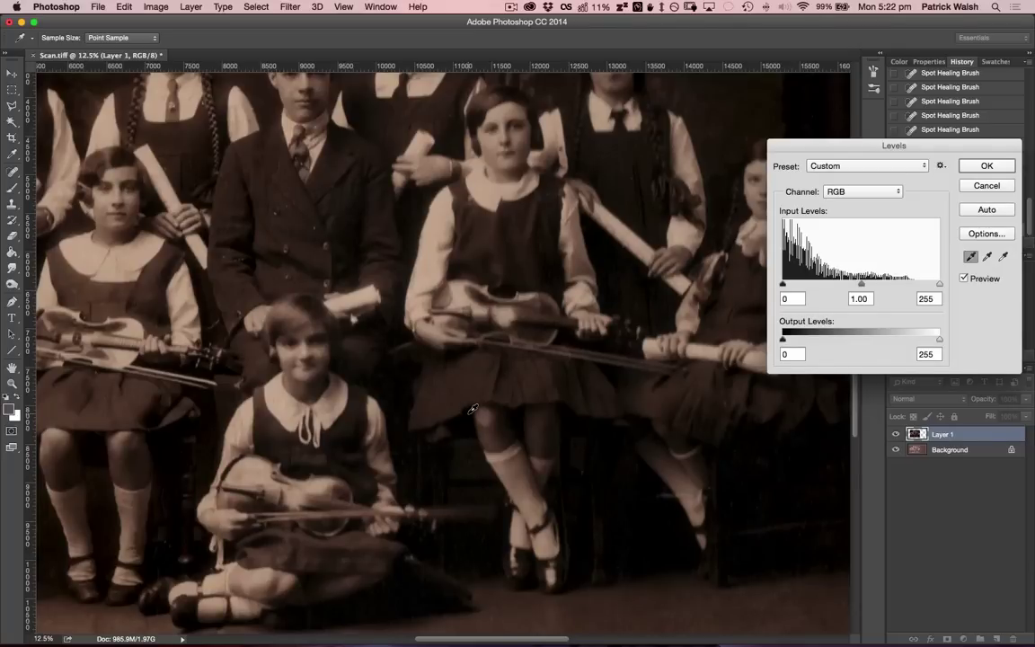
- Set the Levels white point from the shoulder of the leftmost standing girl's white blouse
{"action": "left_click", "coordinate": [1004, 258]}
{"action": "left_click_drag", "start_coordinate": [526, 213], "coordinate": [778, 335]}
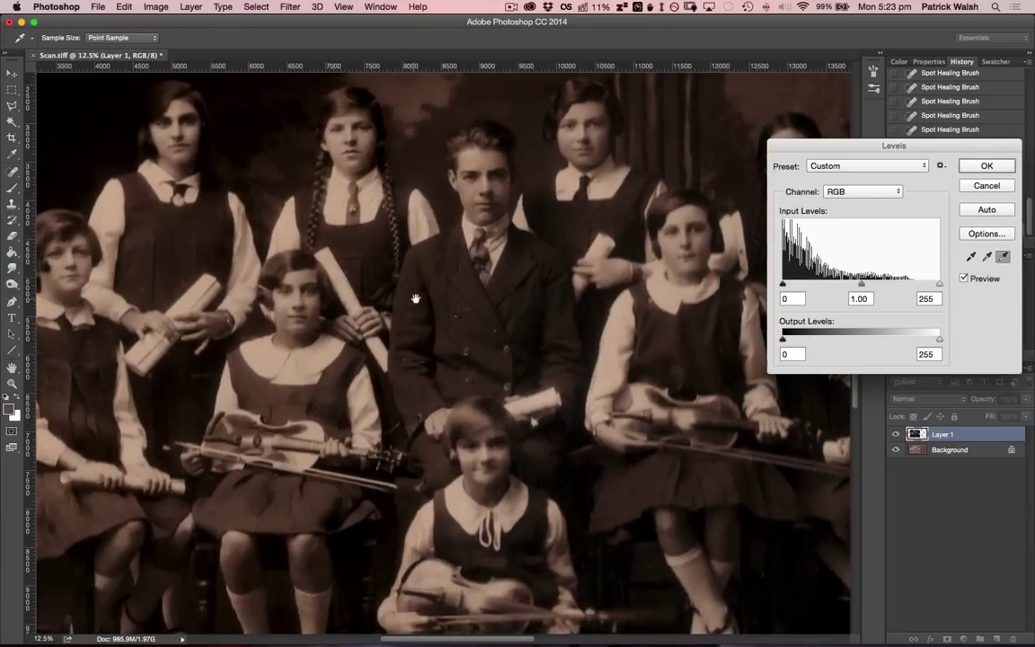
{"action": "left_click_drag", "start_coordinate": [381, 304], "coordinate": [532, 317]}
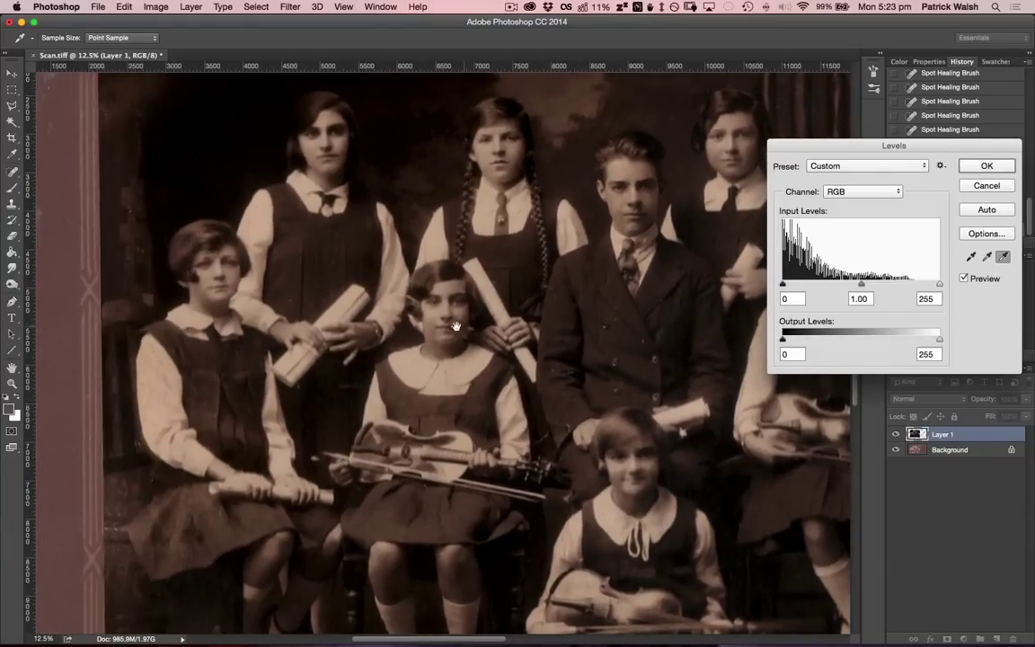
{"action": "left_click", "coordinate": [264, 188]}
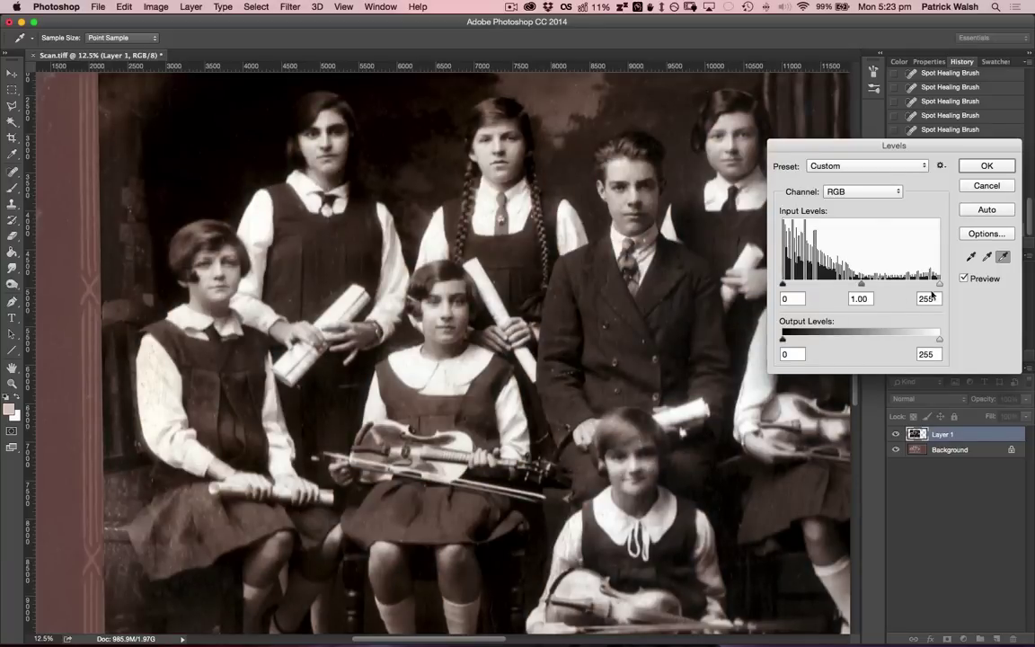
- Try neutralizing the sepia cast by sampling gray points near the seated violinist's sleeve and the rightmost girl, and undo it
{"action": "left_click", "coordinate": [987, 258]}
{"action": "left_click_drag", "start_coordinate": [490, 359], "coordinate": [260, 288]}
{"action": "left_click_drag", "start_coordinate": [500, 275], "coordinate": [440, 255]}
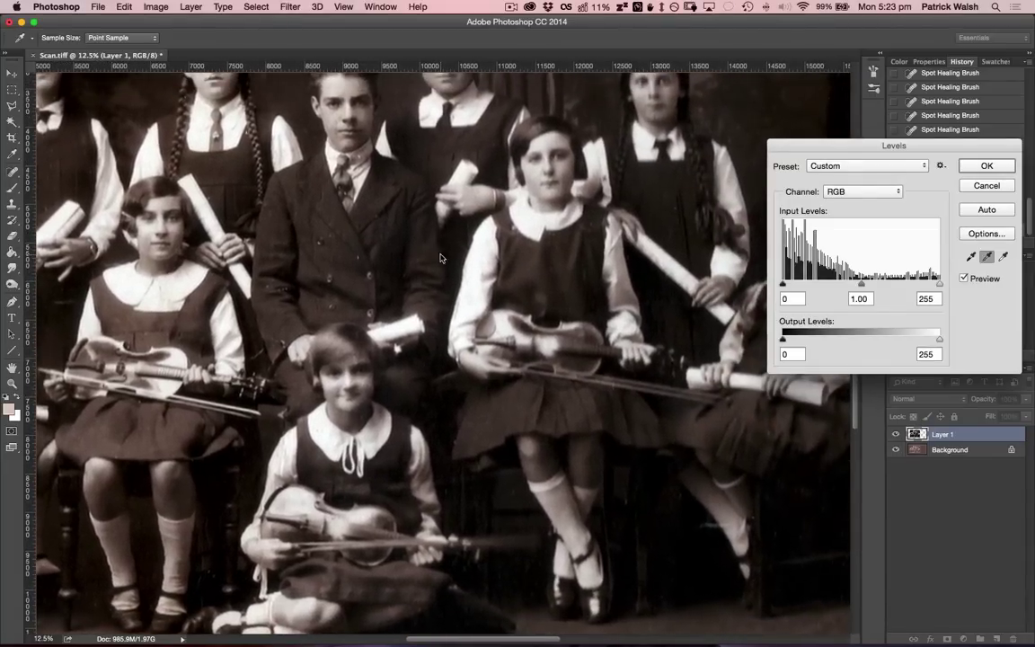
{"action": "left_click", "coordinate": [627, 289]}
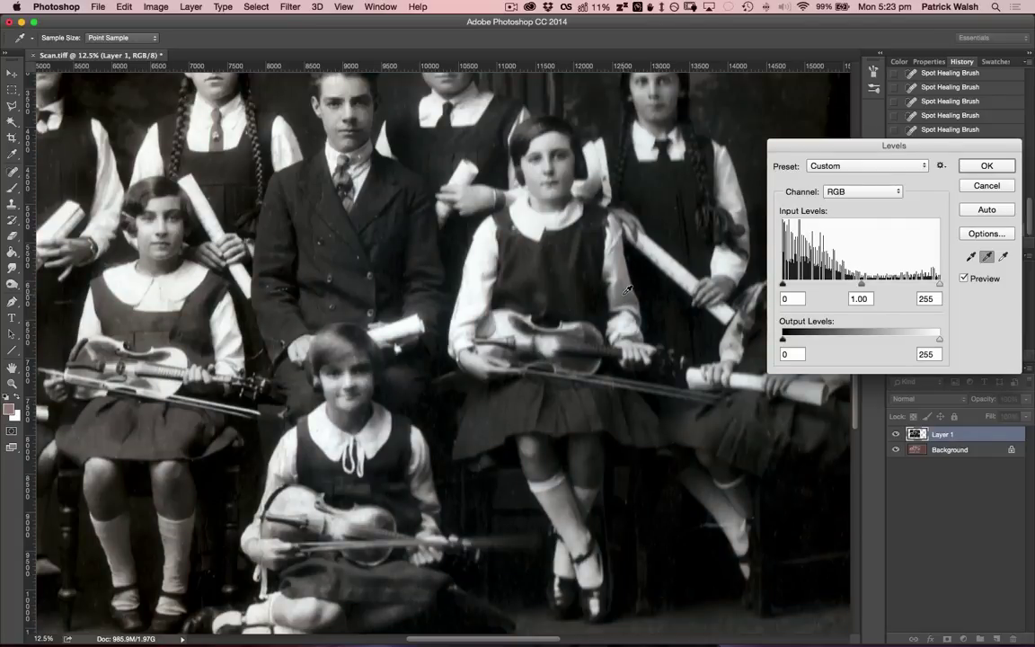
{"action": "key", "text": "super+minus"}
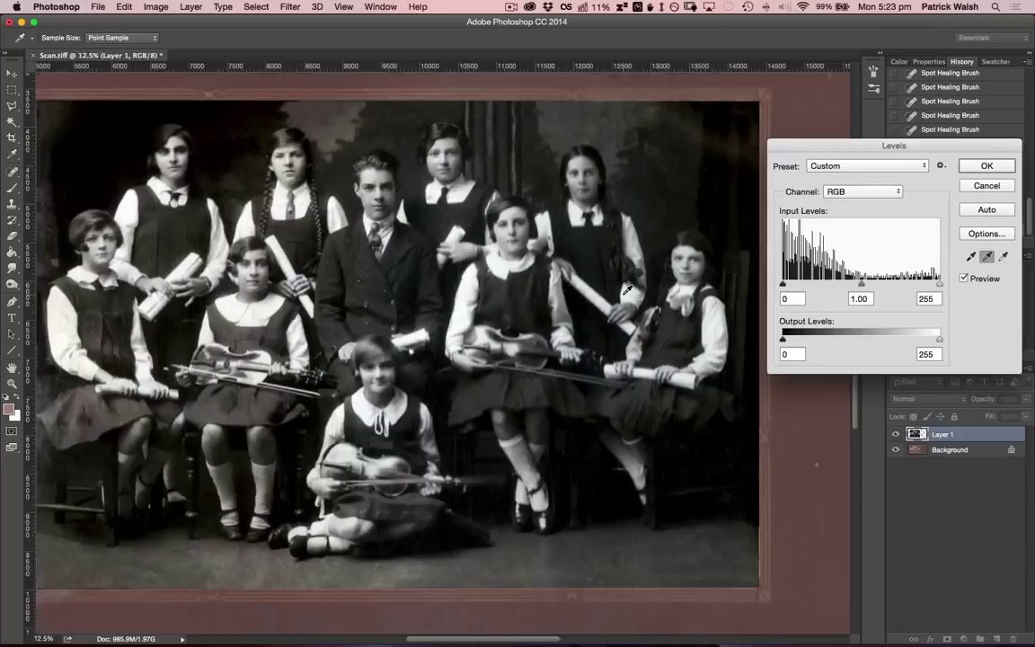
{"action": "left_click_drag", "start_coordinate": [452, 250], "coordinate": [531, 253]}
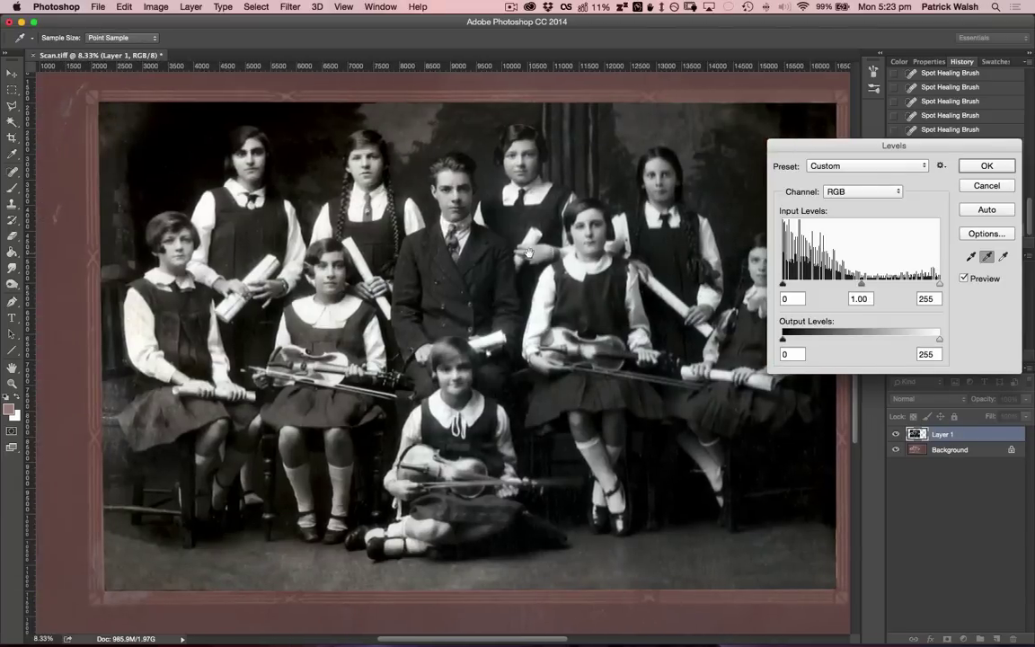
{"action": "left_click", "coordinate": [534, 249]}
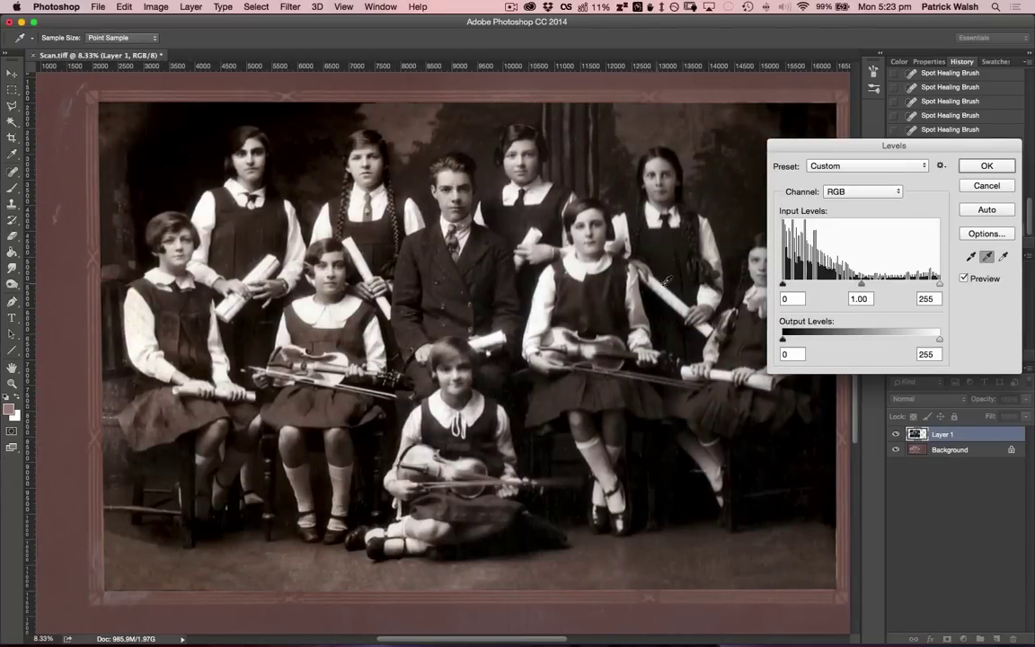
{"action": "left_click", "coordinate": [734, 292]}
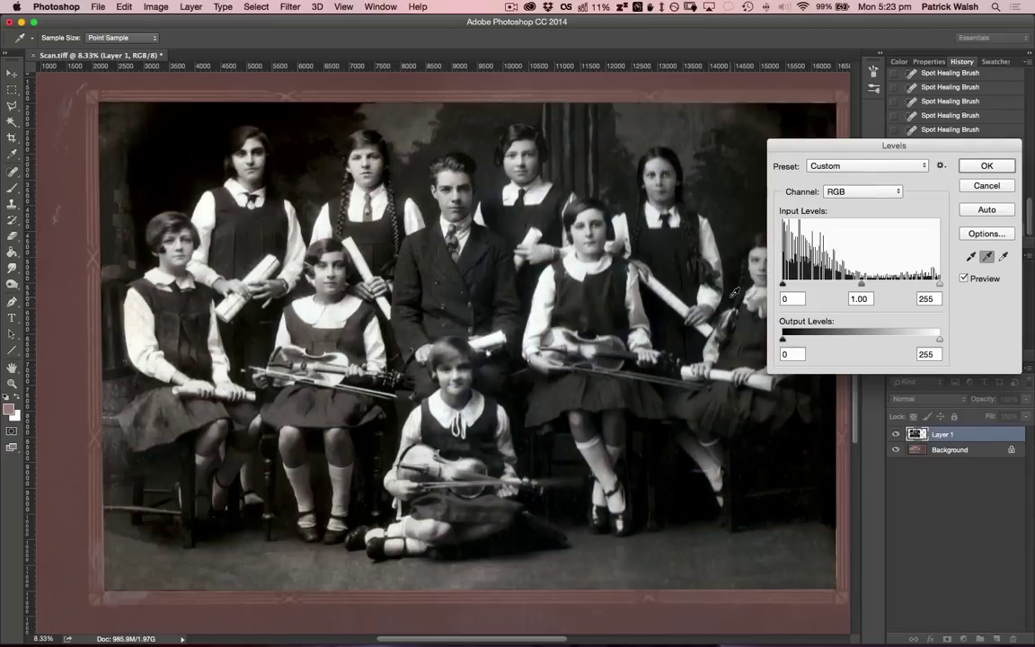
{"action": "key", "text": "super+z"}
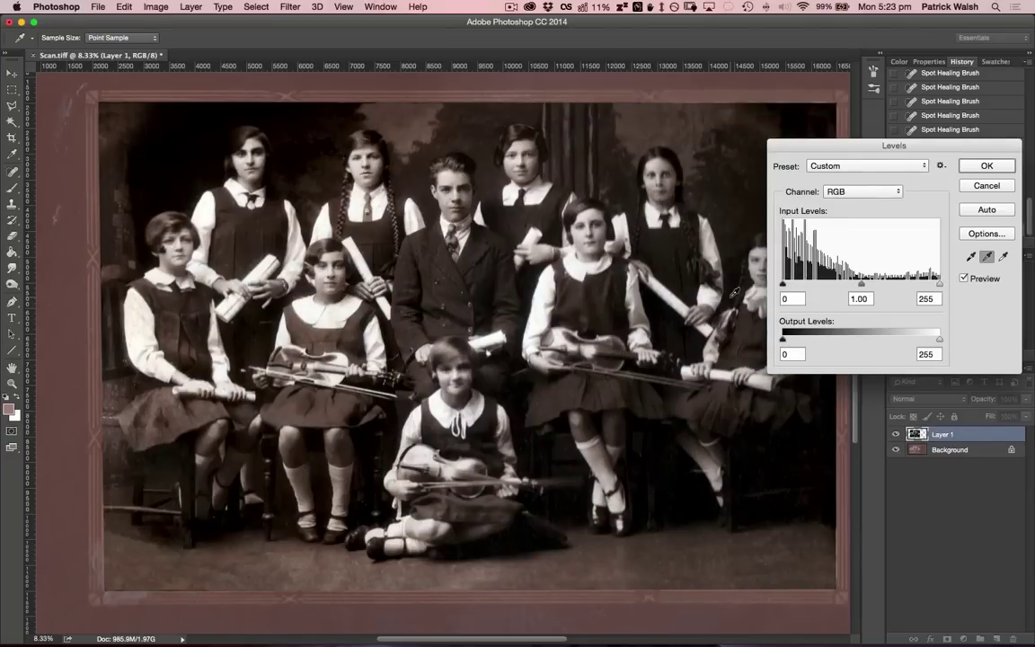
- Compare the Levels correction with the uncorrected photo and apply the adjustment to Layer 1
{"action": "left_click", "coordinate": [965, 278]}
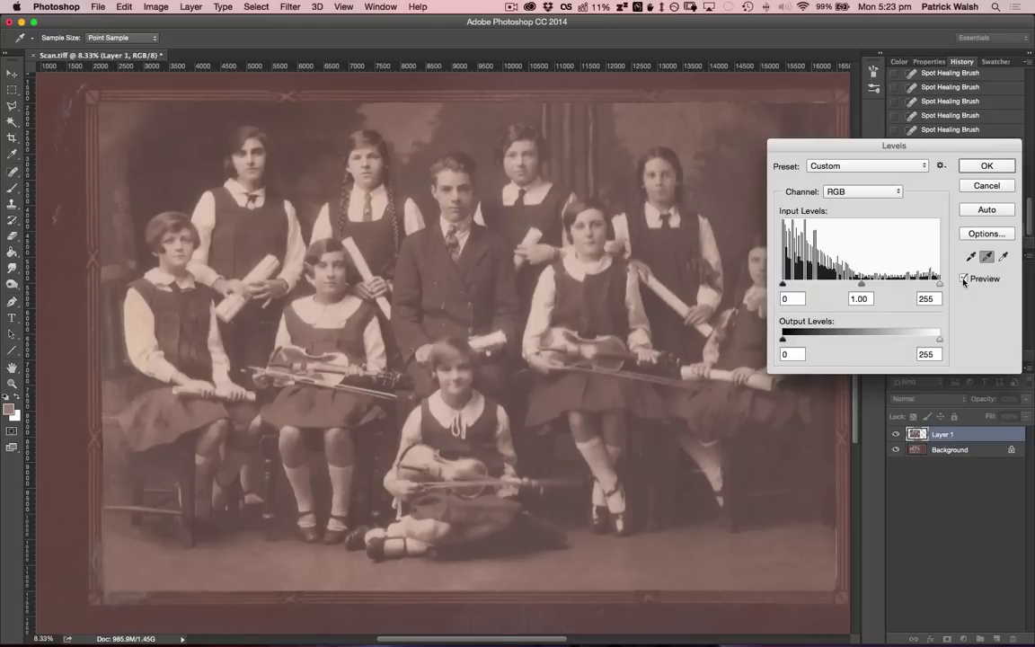
{"action": "left_click", "coordinate": [964, 280]}
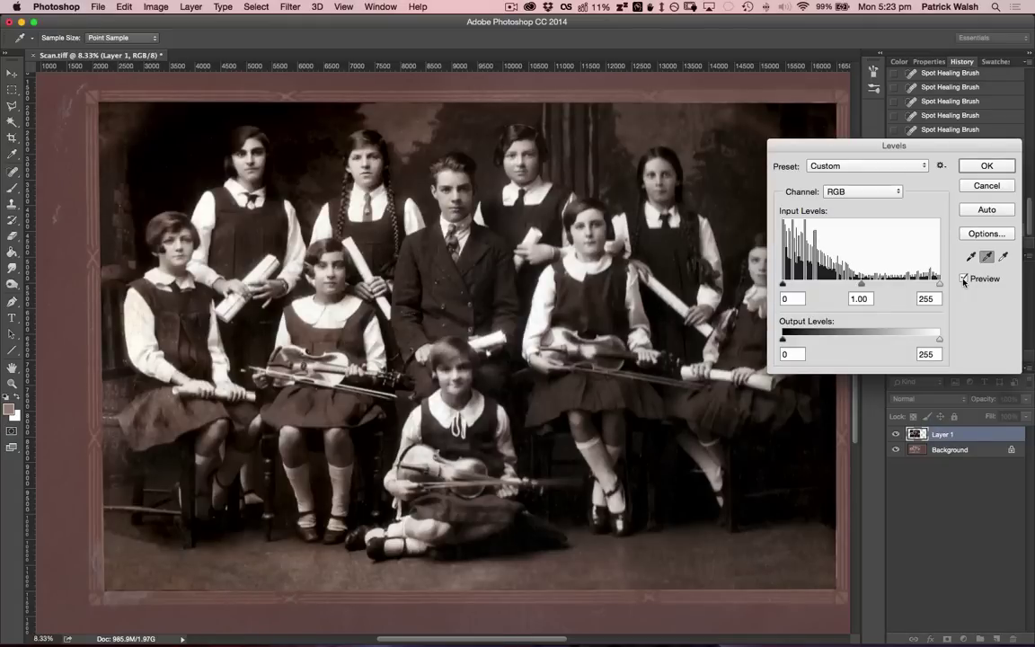
{"action": "left_click", "coordinate": [965, 280]}
{"action": "left_click", "coordinate": [964, 280]}
{"action": "left_click_drag", "start_coordinate": [829, 143], "coordinate": [806, 94]}
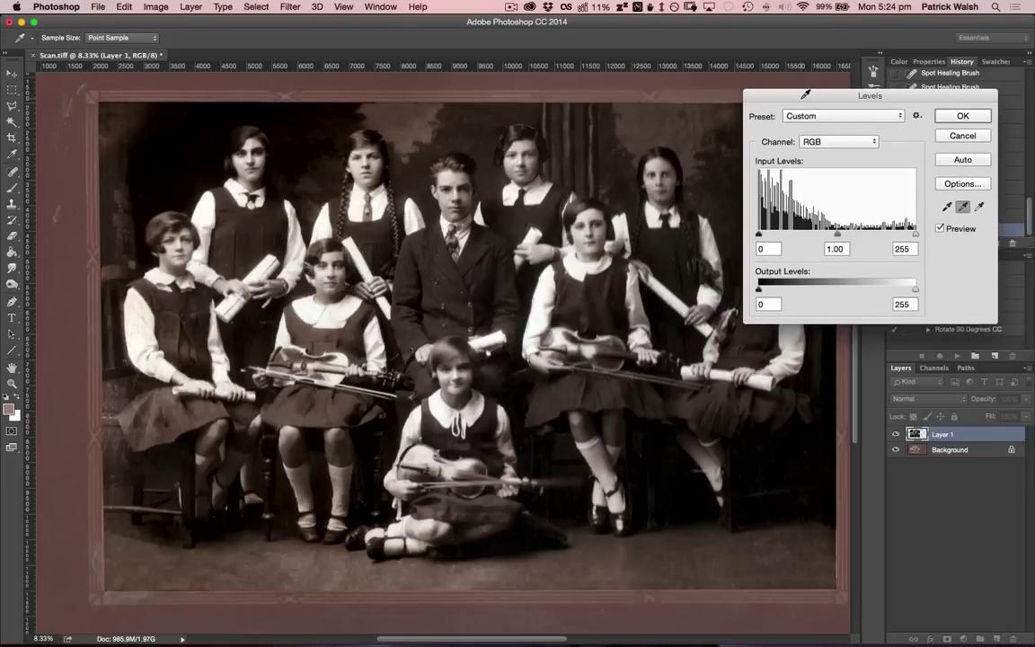
{"action": "left_click", "coordinate": [962, 117]}
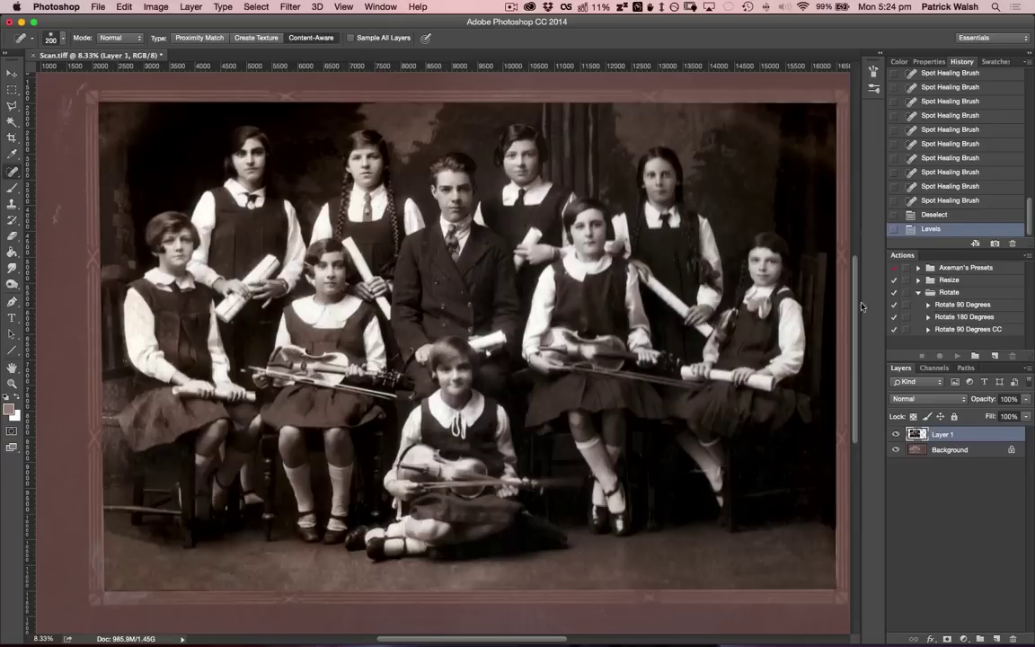
- Load Layer 1's outline as a selection and burn the faded left edge, left corners and upper background at 30% midtones exposure
{"action": "left_click", "coordinate": [919, 437], "text": "super"}
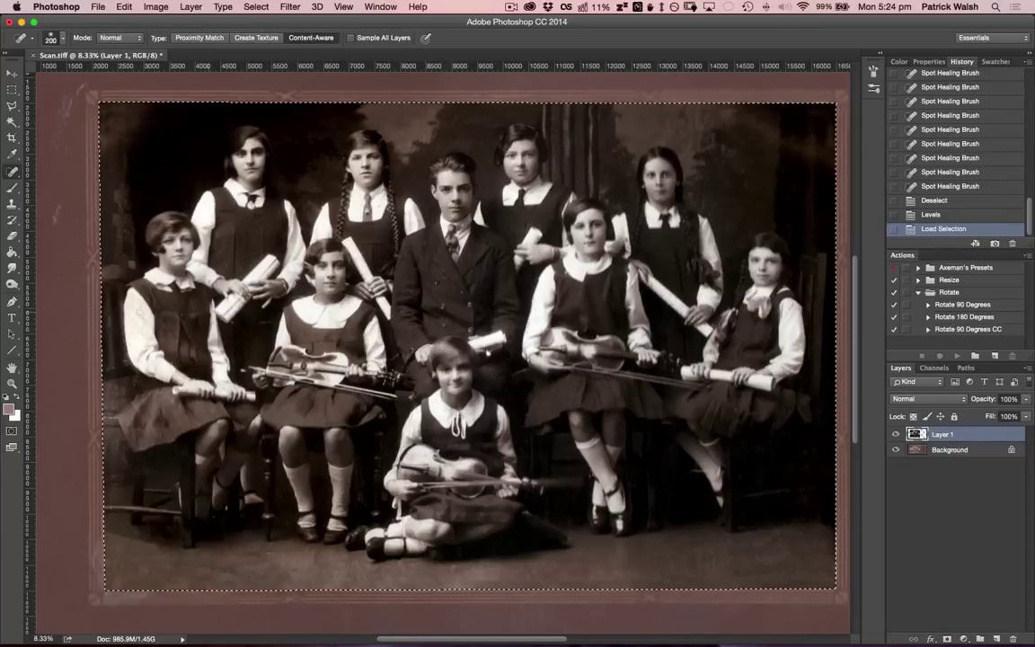
{"action": "left_click", "coordinate": [14, 286]}
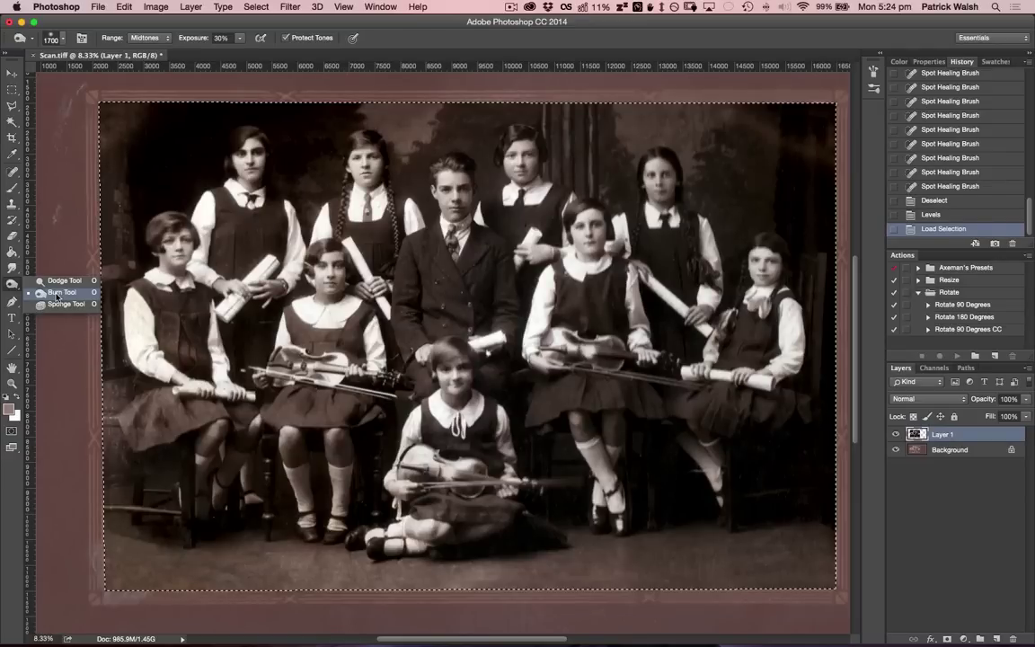
{"action": "left_click", "coordinate": [57, 293]}
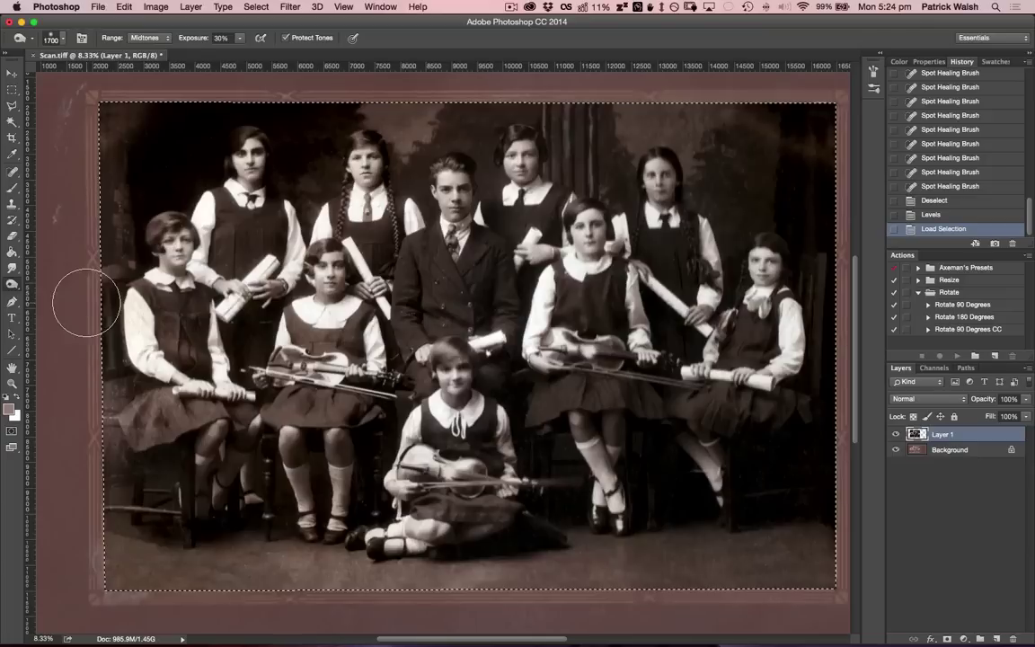
{"action": "mouse_move", "coordinate": [149, 493]}
{"action": "left_mouse_down"}
{"action": "mouse_move", "coordinate": [173, 504]}
{"action": "mouse_move", "coordinate": [144, 487]}
{"action": "mouse_move", "coordinate": [121, 413]}
{"action": "mouse_move", "coordinate": [115, 296]}
{"action": "mouse_move", "coordinate": [145, 499]}
{"action": "mouse_move", "coordinate": [117, 373]}
{"action": "left_mouse_up"}
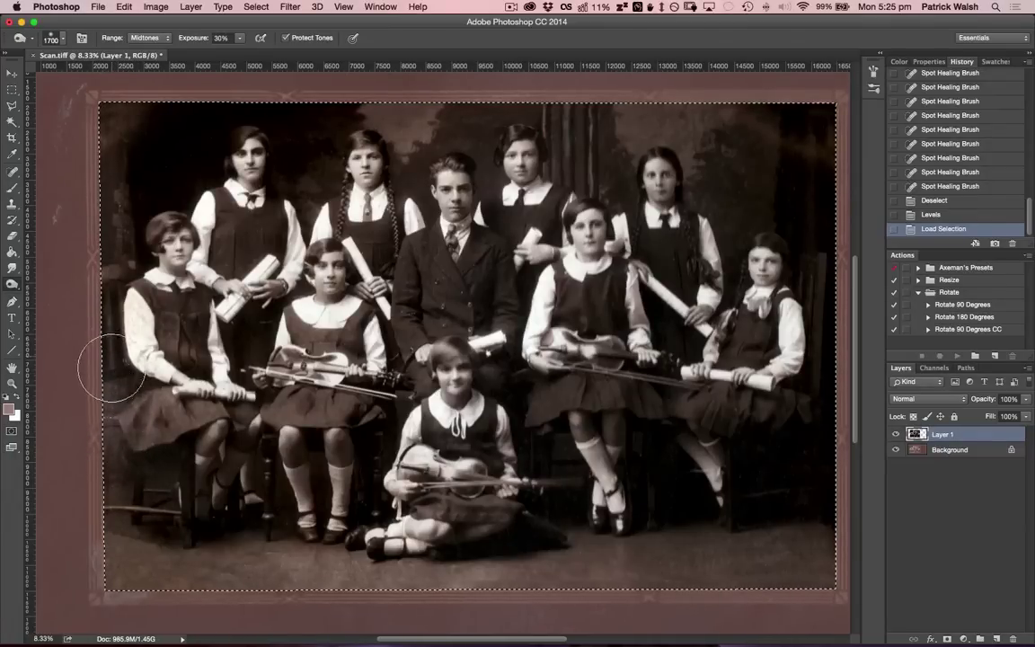
{"action": "mouse_move", "coordinate": [111, 368]}
{"action": "left_mouse_down"}
{"action": "mouse_move", "coordinate": [114, 482]}
{"action": "mouse_move", "coordinate": [109, 359]}
{"action": "left_mouse_up"}
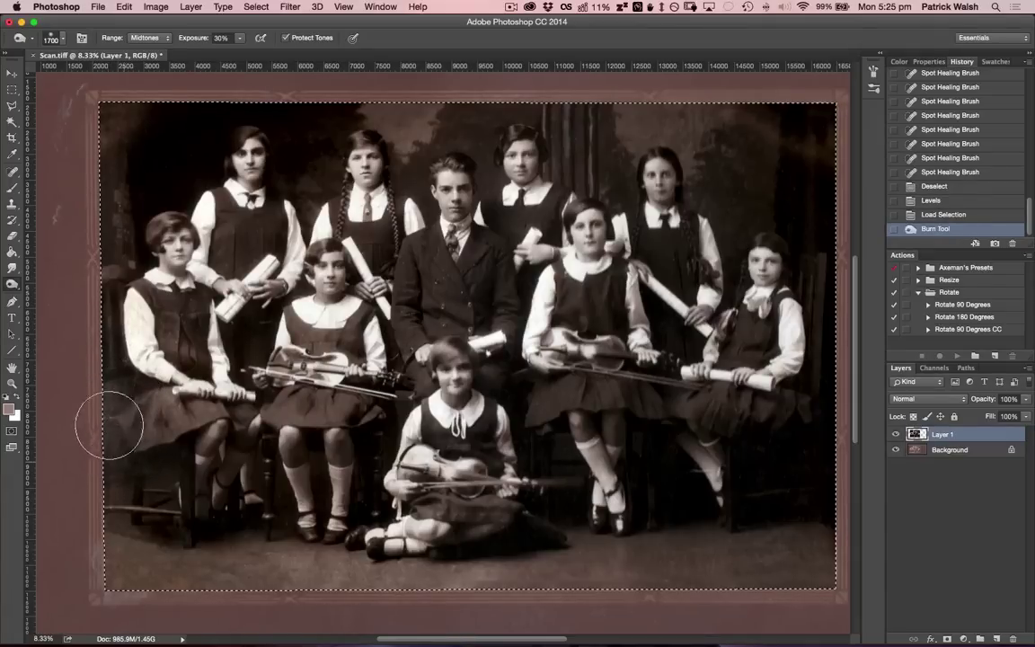
{"action": "left_click_drag", "start_coordinate": [113, 493], "coordinate": [221, 526]}
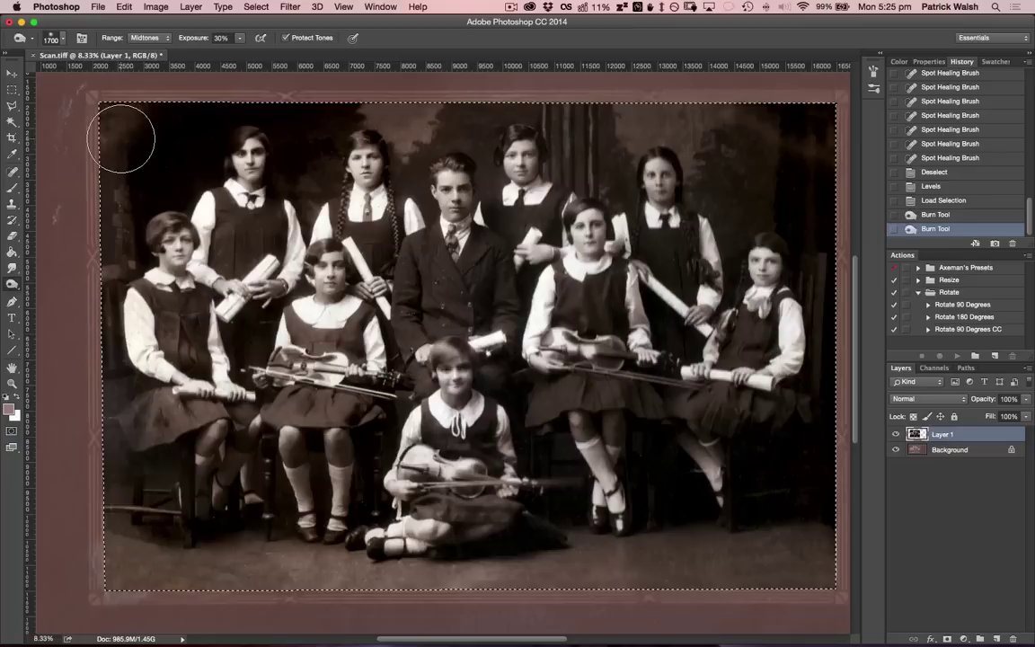
{"action": "mouse_move", "coordinate": [109, 113]}
{"action": "left_mouse_down"}
{"action": "mouse_move", "coordinate": [146, 124]}
{"action": "mouse_move", "coordinate": [85, 115]}
{"action": "mouse_move", "coordinate": [113, 136]}
{"action": "mouse_move", "coordinate": [135, 111]}
{"action": "mouse_move", "coordinate": [170, 115]}
{"action": "mouse_move", "coordinate": [110, 132]}
{"action": "left_mouse_up"}
{"action": "left_click_drag", "start_coordinate": [267, 118], "coordinate": [296, 131]}
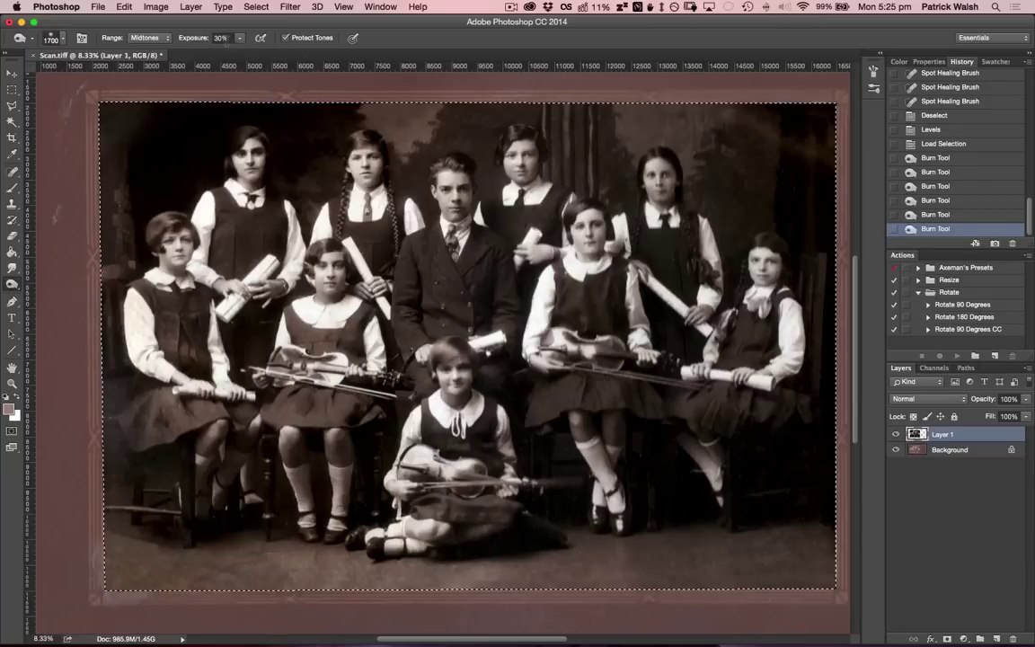
- Try burning the seated left violinist's violin and skirt at 100% exposure, and undo the strokes
{"action": "left_click", "coordinate": [240, 40]}
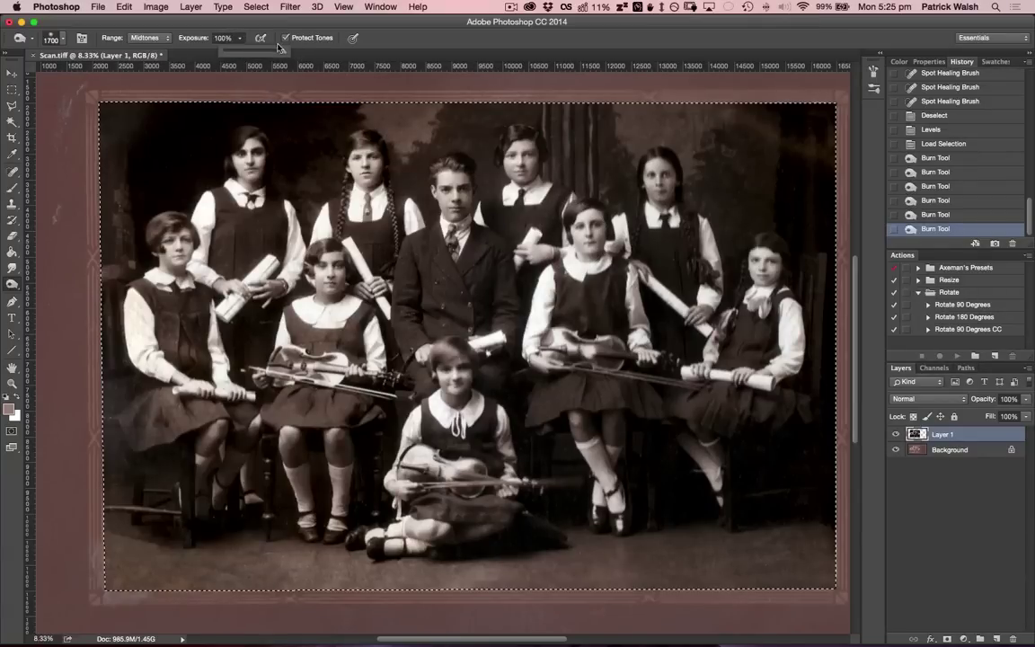
{"action": "left_click", "coordinate": [240, 40]}
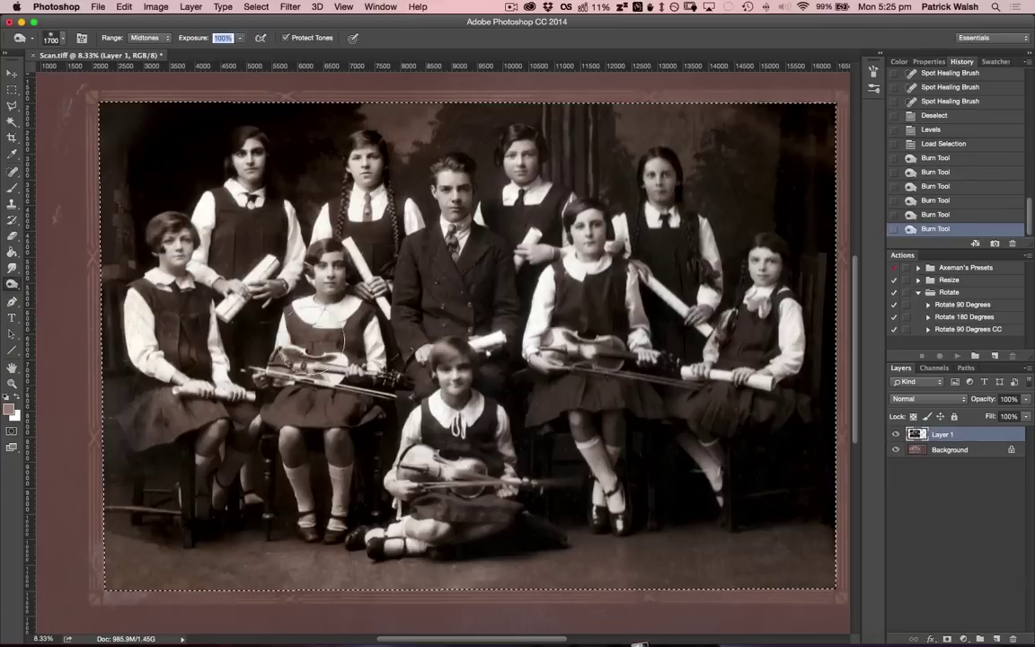
{"action": "mouse_move", "coordinate": [265, 328]}
{"action": "left_mouse_down"}
{"action": "mouse_move", "coordinate": [283, 327]}
{"action": "mouse_move", "coordinate": [308, 366]}
{"action": "mouse_move", "coordinate": [315, 393]}
{"action": "mouse_move", "coordinate": [286, 391]}
{"action": "mouse_move", "coordinate": [304, 383]}
{"action": "mouse_move", "coordinate": [289, 379]}
{"action": "mouse_move", "coordinate": [331, 380]}
{"action": "mouse_move", "coordinate": [312, 377]}
{"action": "mouse_move", "coordinate": [337, 364]}
{"action": "left_mouse_up"}
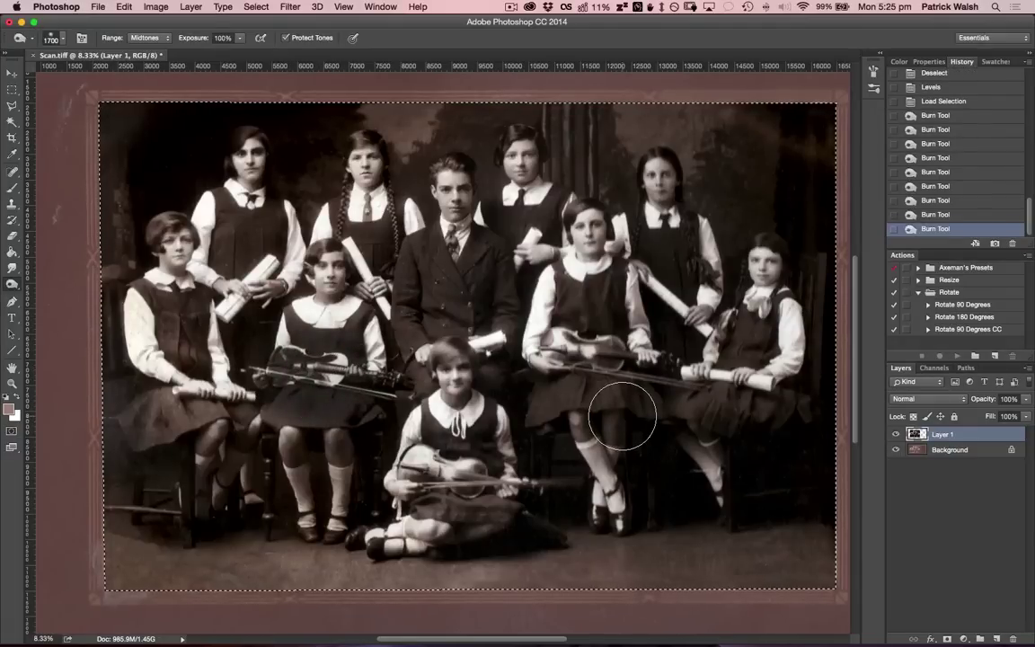
{"action": "key", "text": "super+z"}
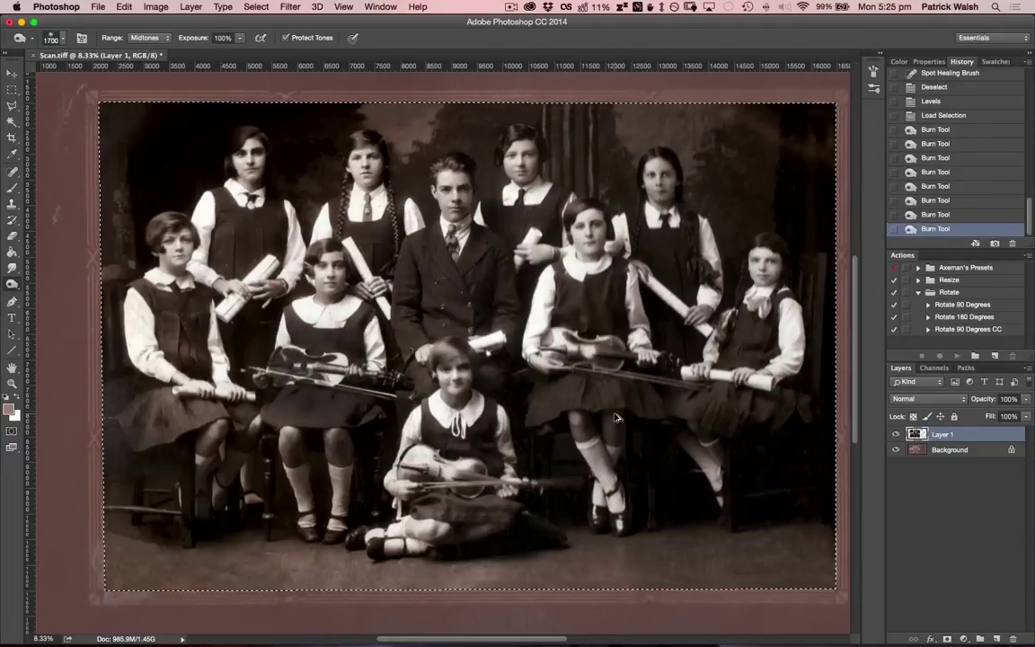
{"action": "key", "text": "alt+super+z"}
{"action": "key", "text": "alt+super+z"}
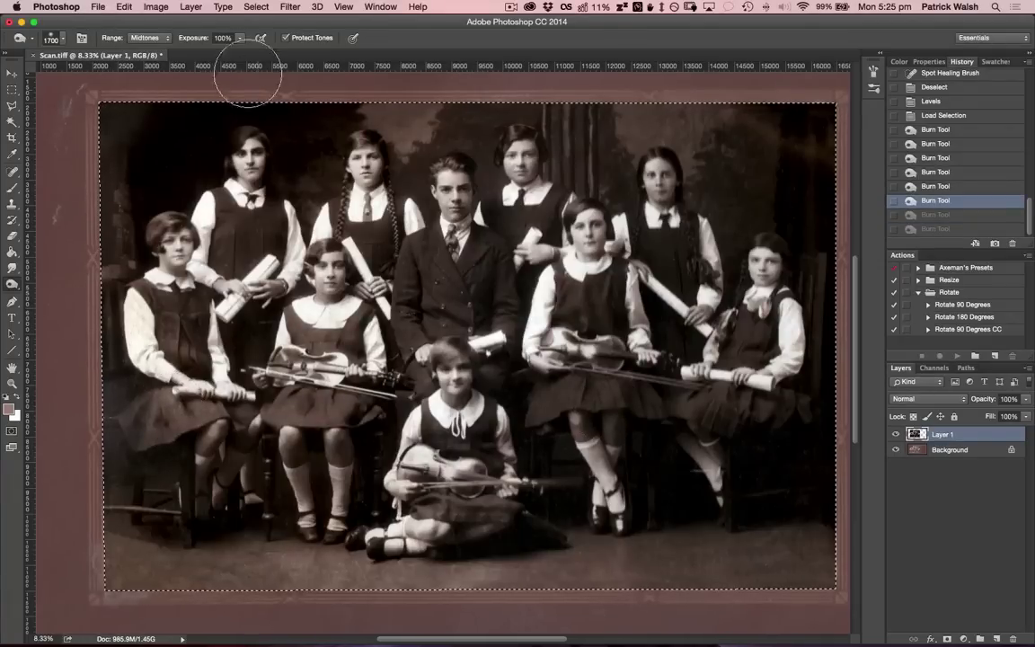
- Set the Burn exposure to 30% and darken the leftmost seated girl's skirt, the front floor and the area around the cross-legged violinist
{"action": "left_click", "coordinate": [241, 43]}
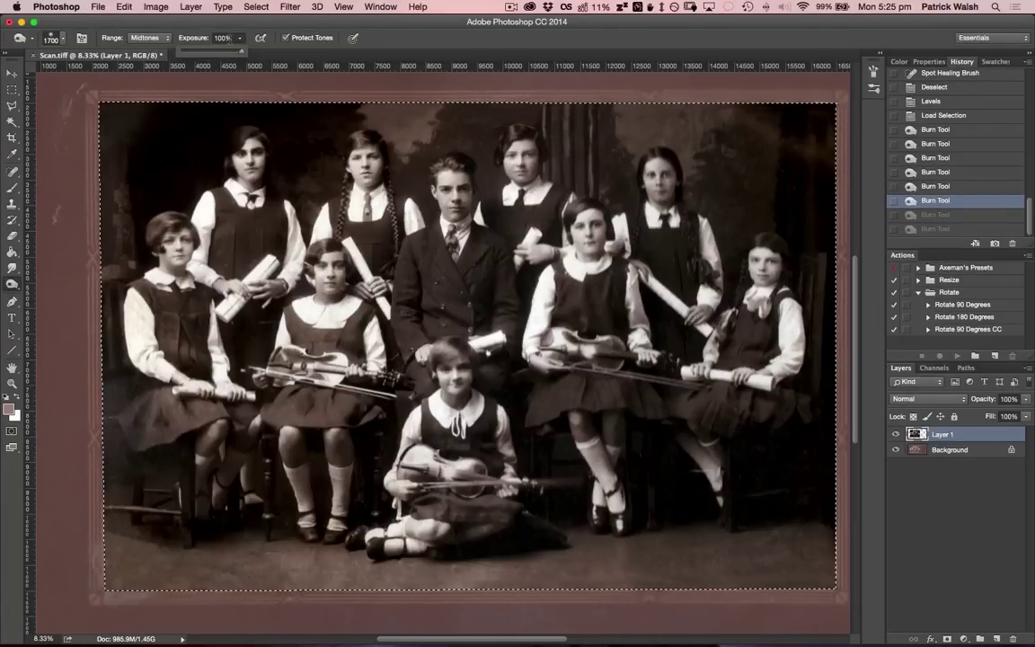
{"action": "left_click", "coordinate": [229, 38]}
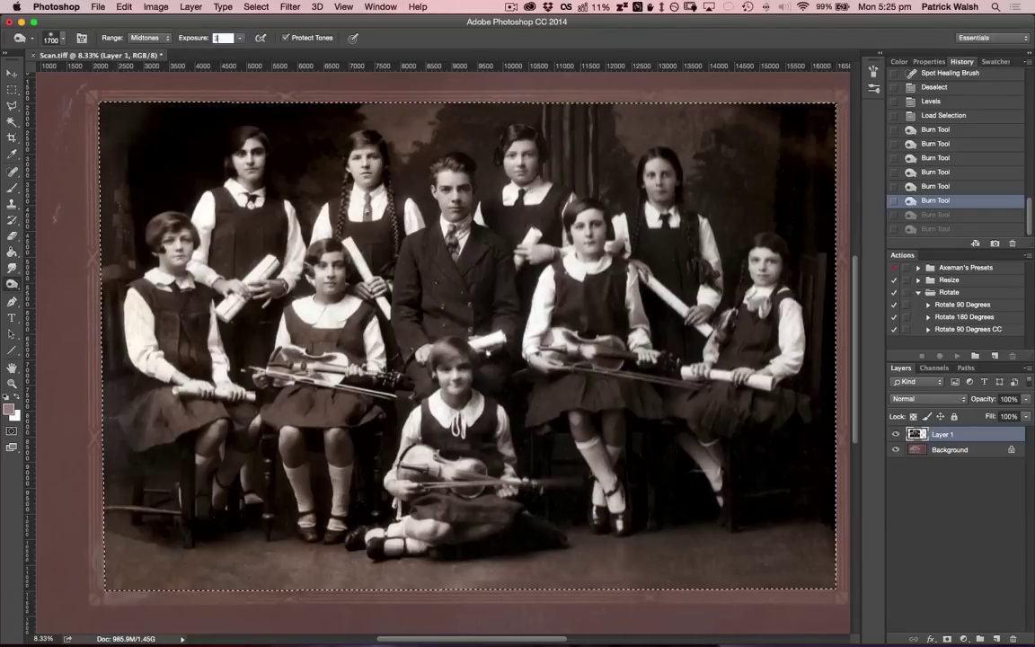
{"action": "type", "text": "30"}
{"action": "key", "text": "Return"}
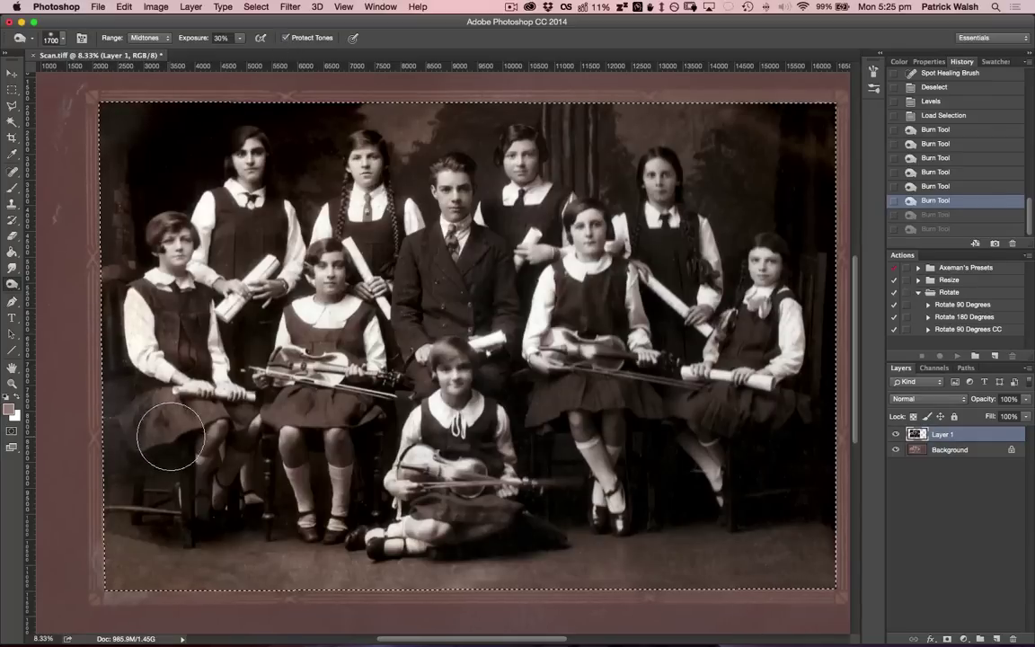
{"action": "left_click_drag", "start_coordinate": [173, 424], "coordinate": [173, 440]}
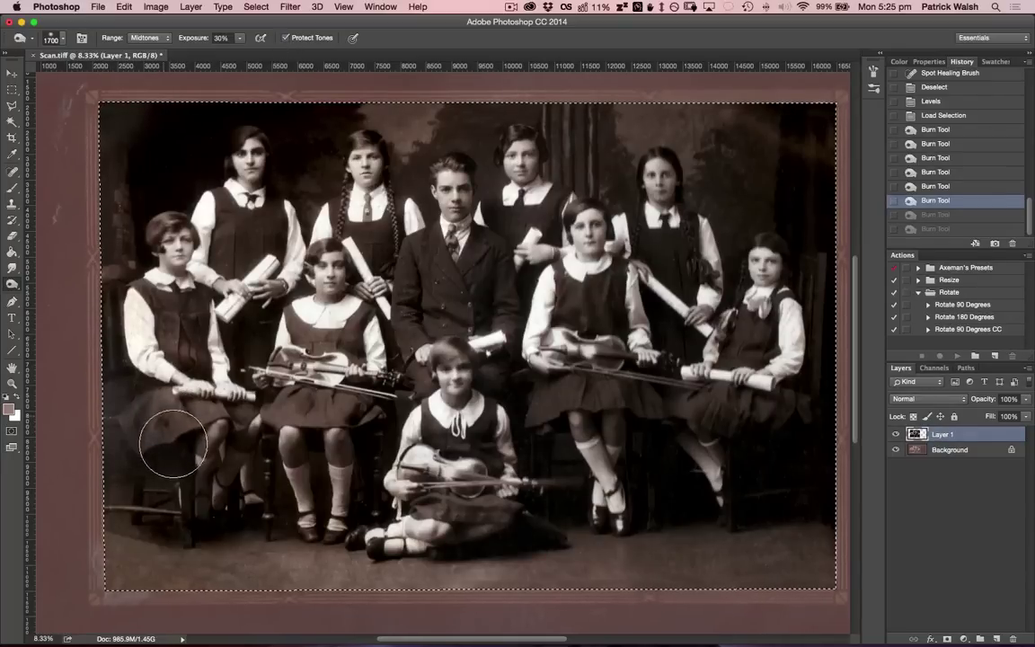
{"action": "left_click_drag", "start_coordinate": [382, 544], "coordinate": [437, 537]}
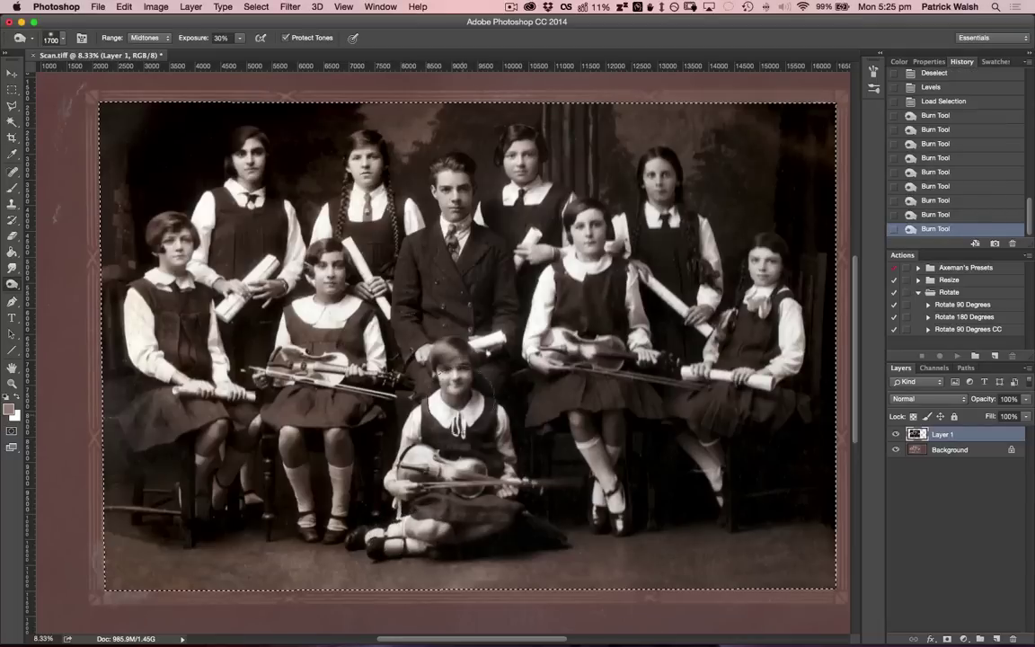
{"action": "left_click_drag", "start_coordinate": [465, 390], "coordinate": [438, 395]}
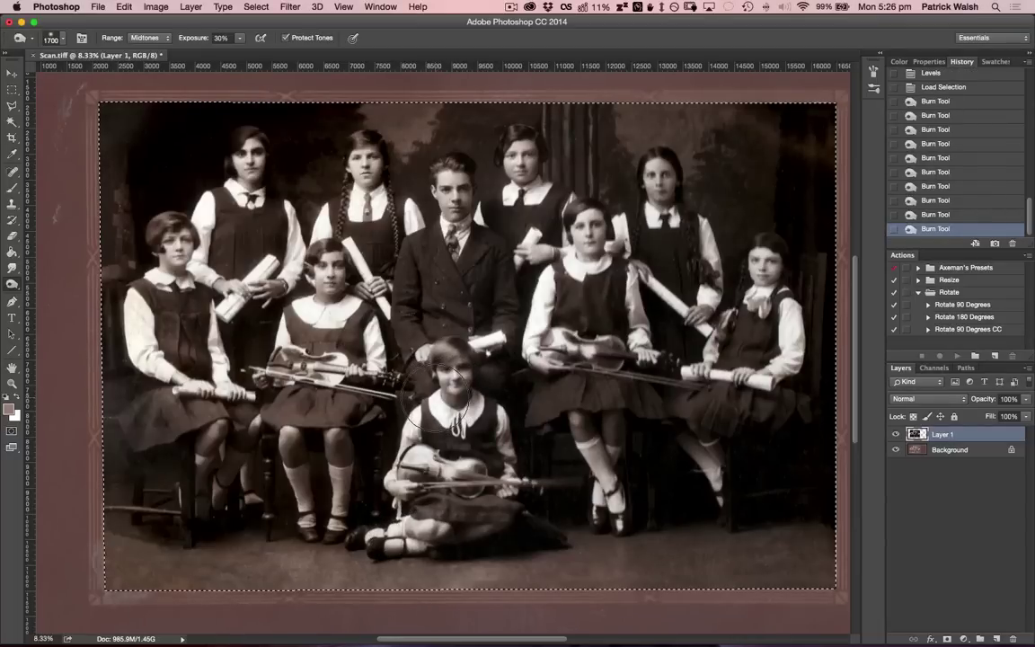
- Reduce the Burn brush size to 900, burn around the two left seated girls' heads and necks, and set the exposure to 20%
{"action": "key", "text": "bracketleft"}
{"action": "key", "text": "bracketleft"}
{"action": "key", "text": "bracketleft"}
{"action": "key", "text": "bracketleft"}
{"action": "key", "text": "bracketleft"}
{"action": "key", "text": "bracketleft"}
{"action": "left_click_drag", "start_coordinate": [318, 279], "coordinate": [306, 286]}
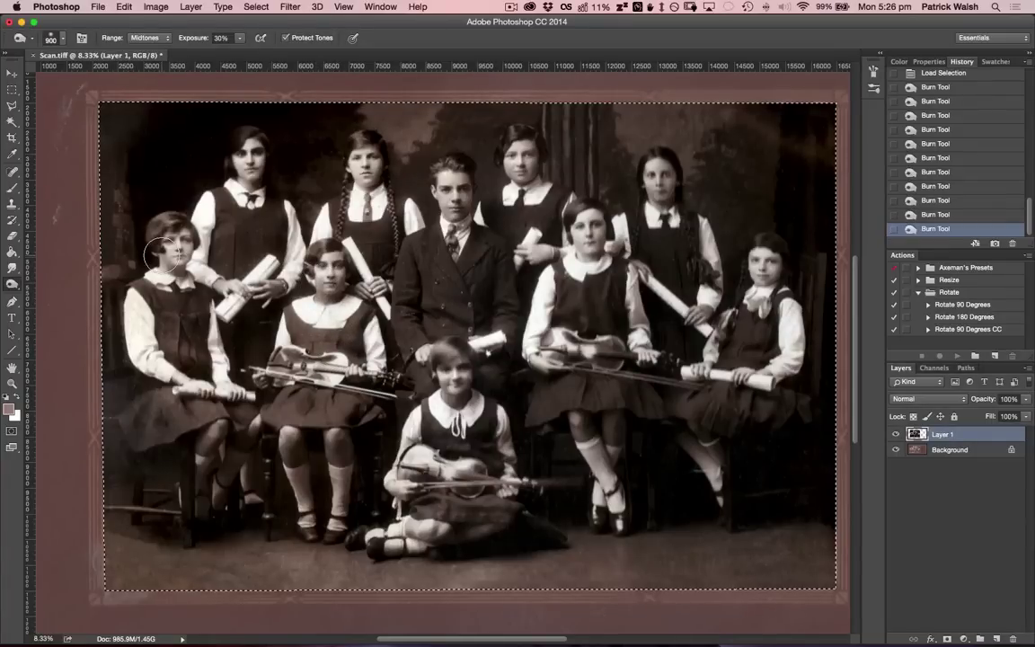
{"action": "left_click_drag", "start_coordinate": [146, 230], "coordinate": [171, 273]}
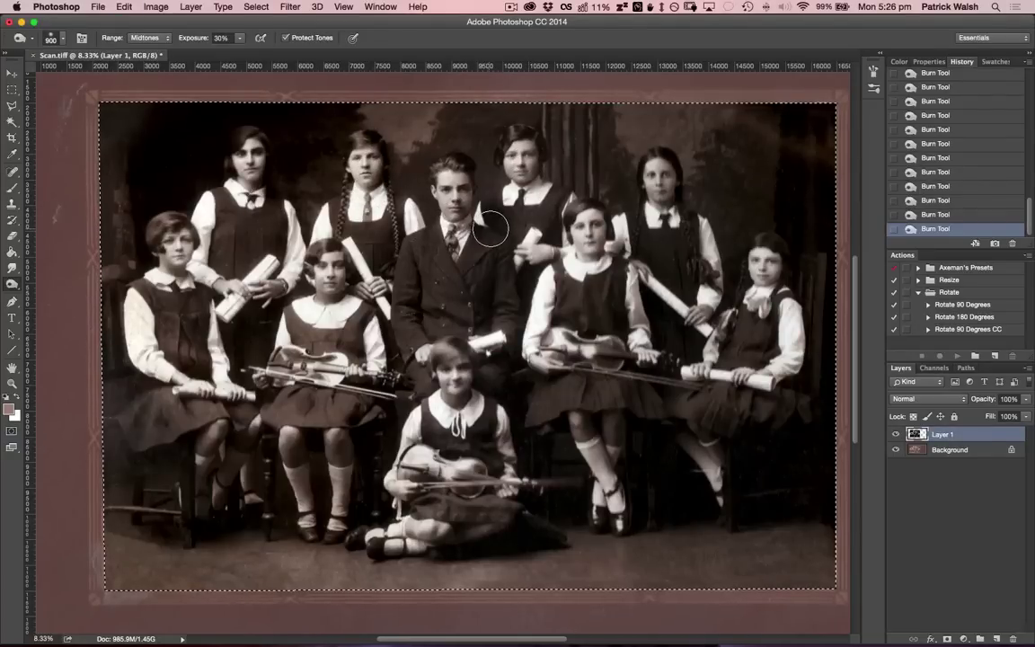
{"action": "key", "text": "2"}
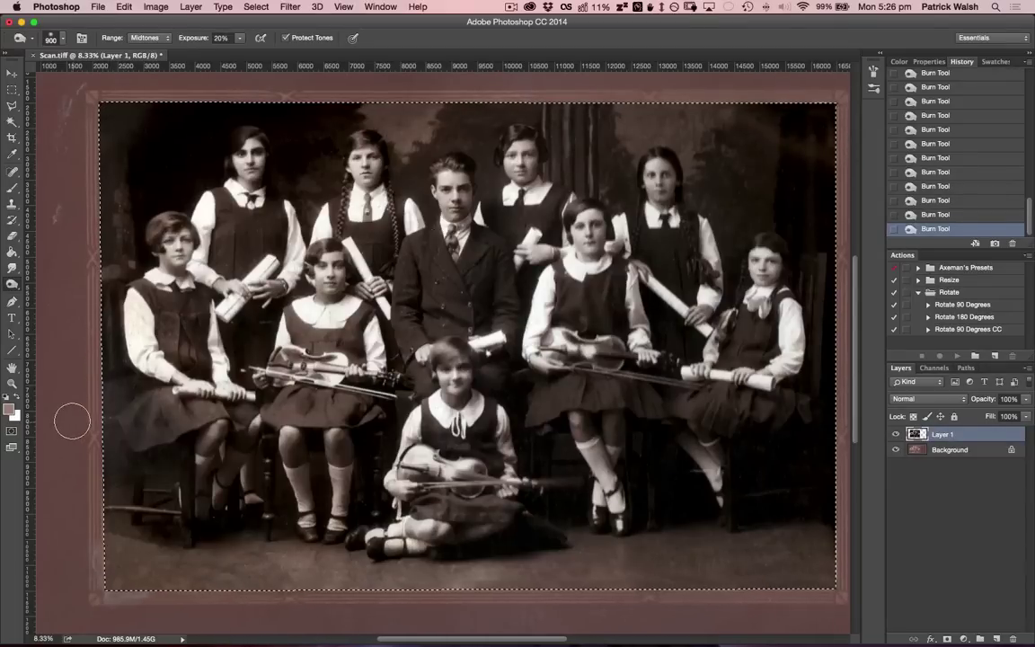
- Set the foreground color to the dark red-brown 4a1405
{"action": "left_click", "coordinate": [9, 411]}
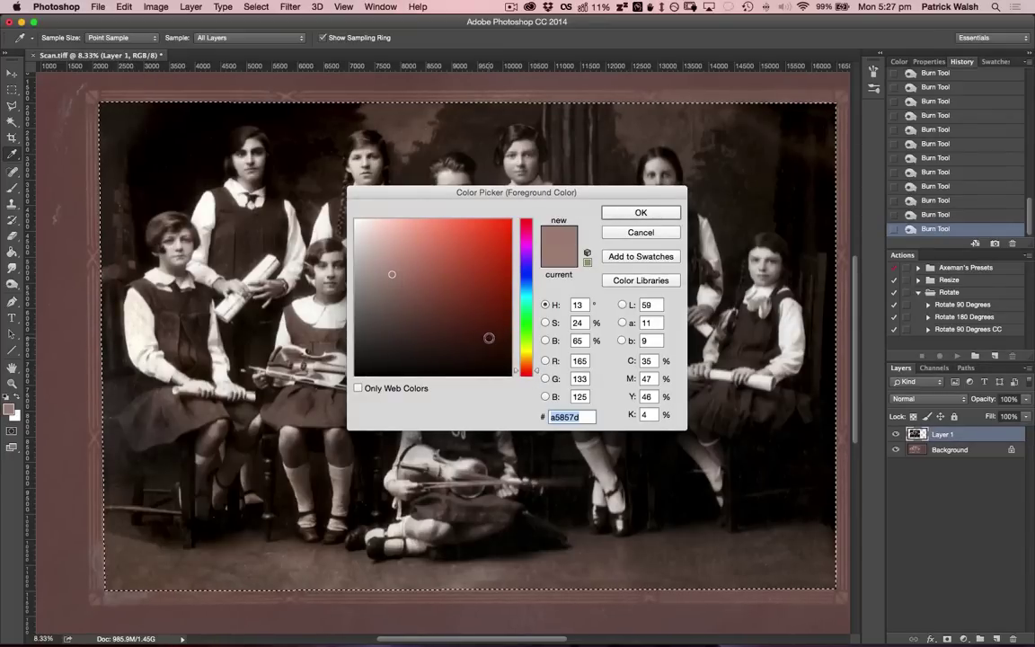
{"action": "mouse_move", "coordinate": [489, 337]}
{"action": "left_mouse_down"}
{"action": "mouse_move", "coordinate": [490, 326]}
{"action": "mouse_move", "coordinate": [500, 330]}
{"action": "left_mouse_up"}
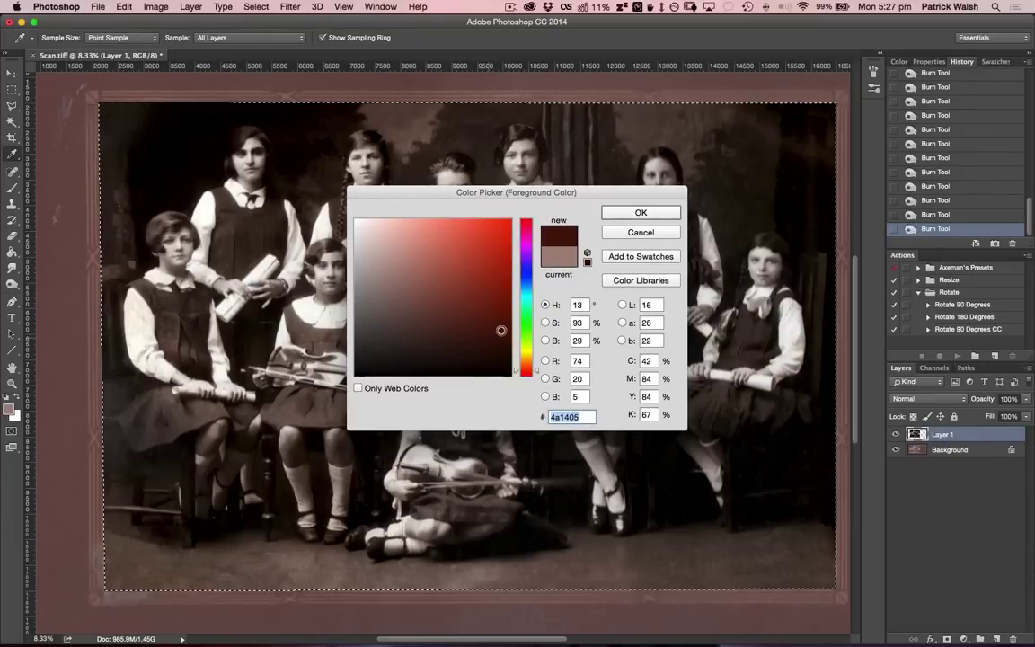
{"action": "left_click", "coordinate": [641, 213]}
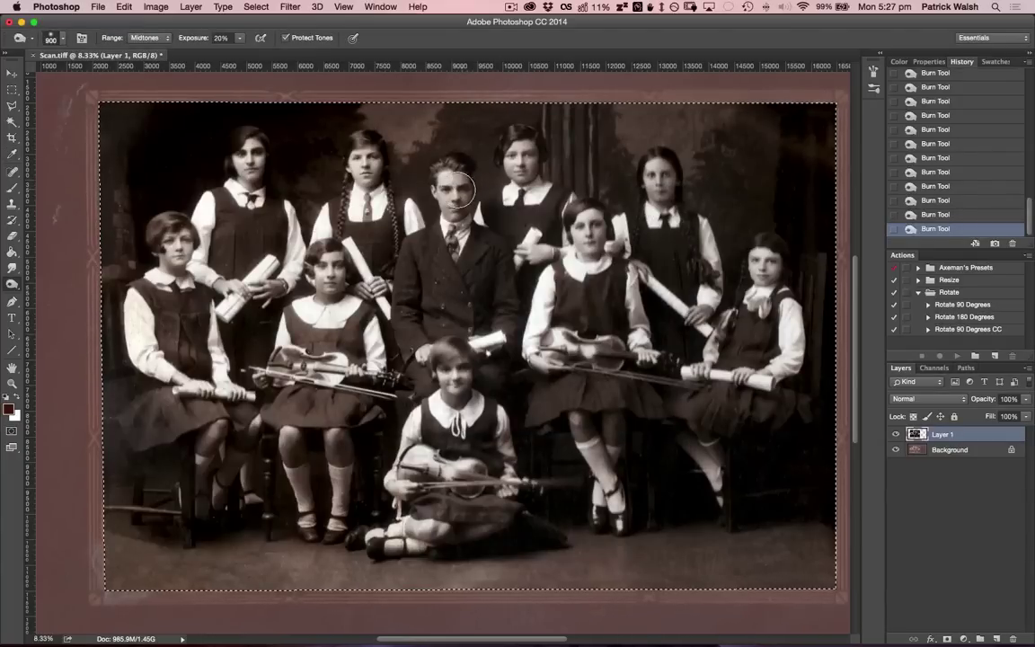
- Set up the Brush tool with the Color blending mode and 60% opacity
{"action": "left_click", "coordinate": [13, 190]}
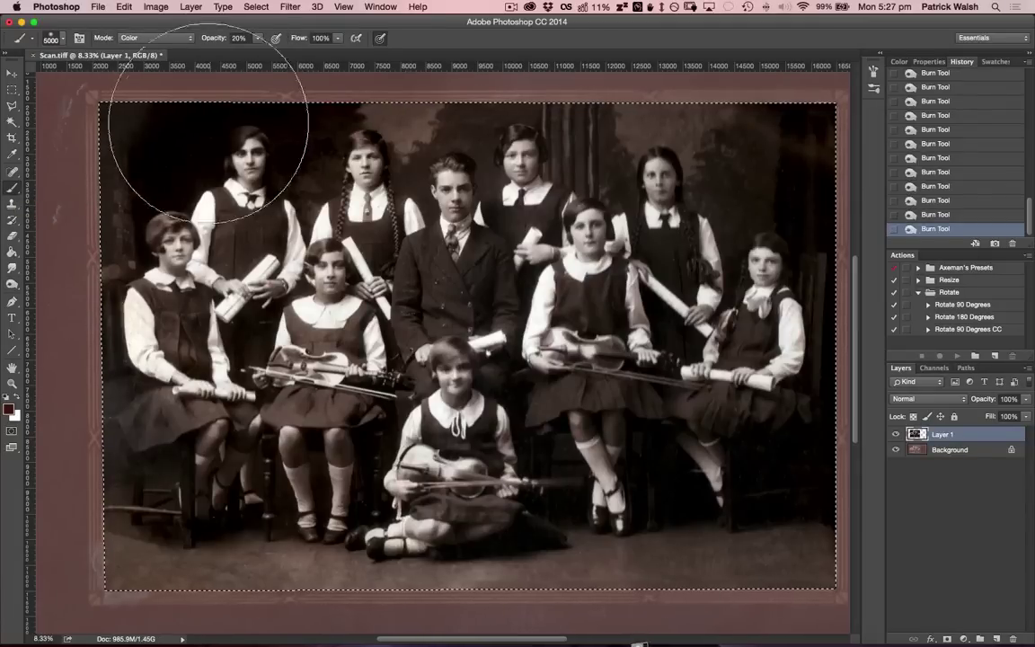
{"action": "left_click", "coordinate": [168, 38]}
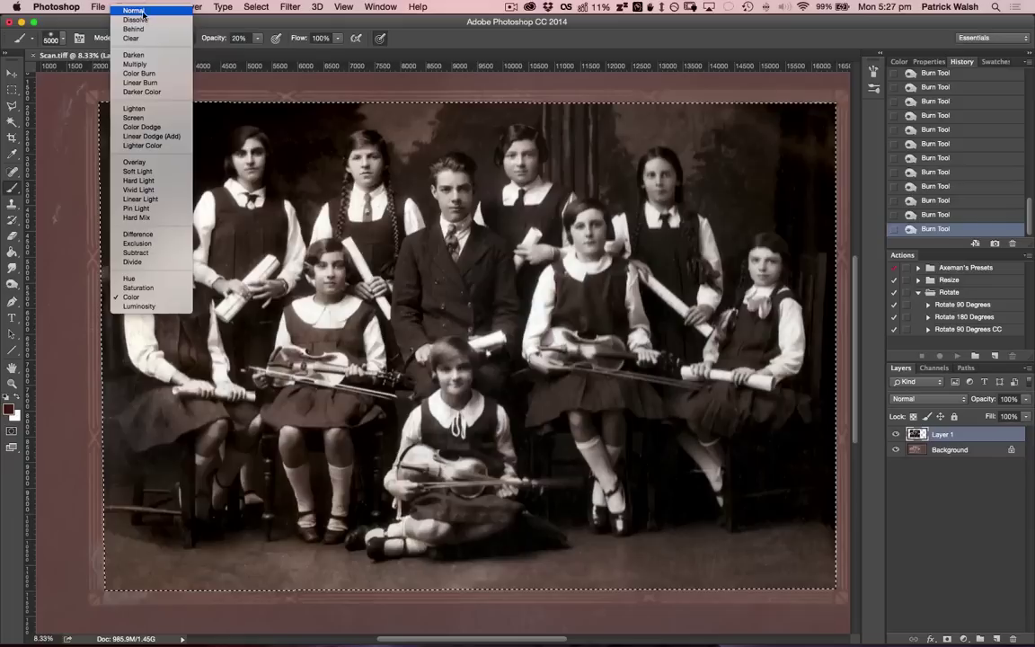
{"action": "left_click", "coordinate": [165, 10]}
{"action": "left_click", "coordinate": [190, 40]}
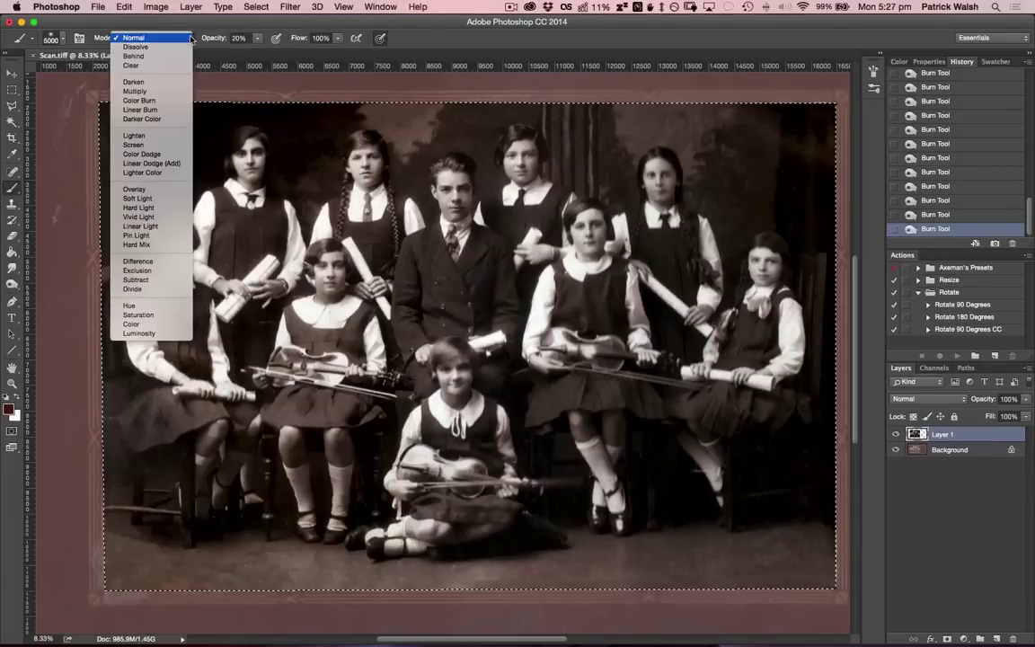
{"action": "left_click", "coordinate": [141, 326]}
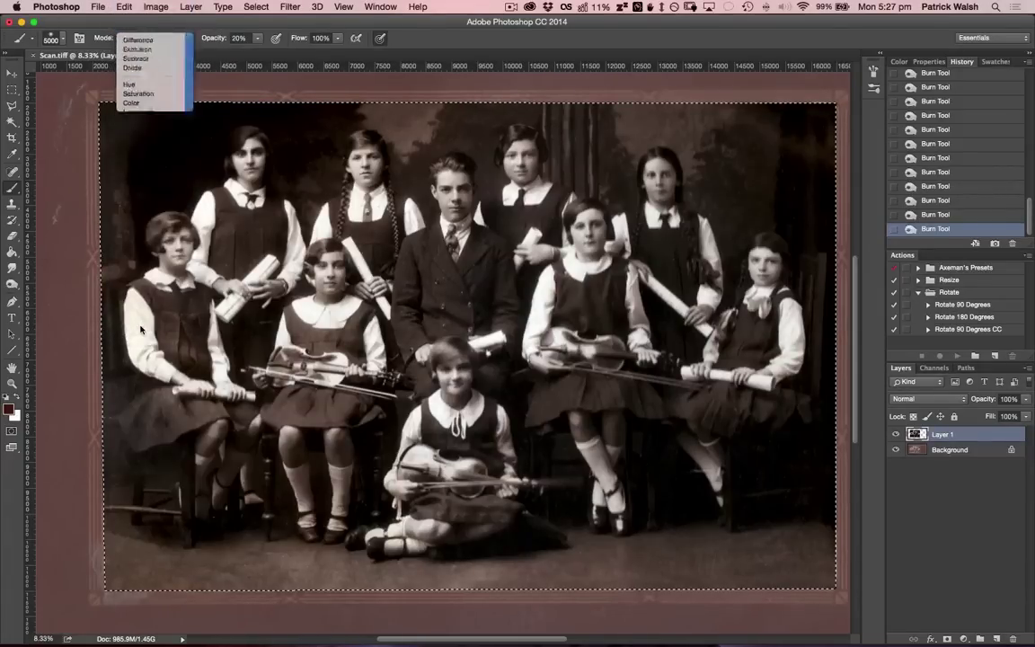
{"action": "left_click", "coordinate": [258, 40]}
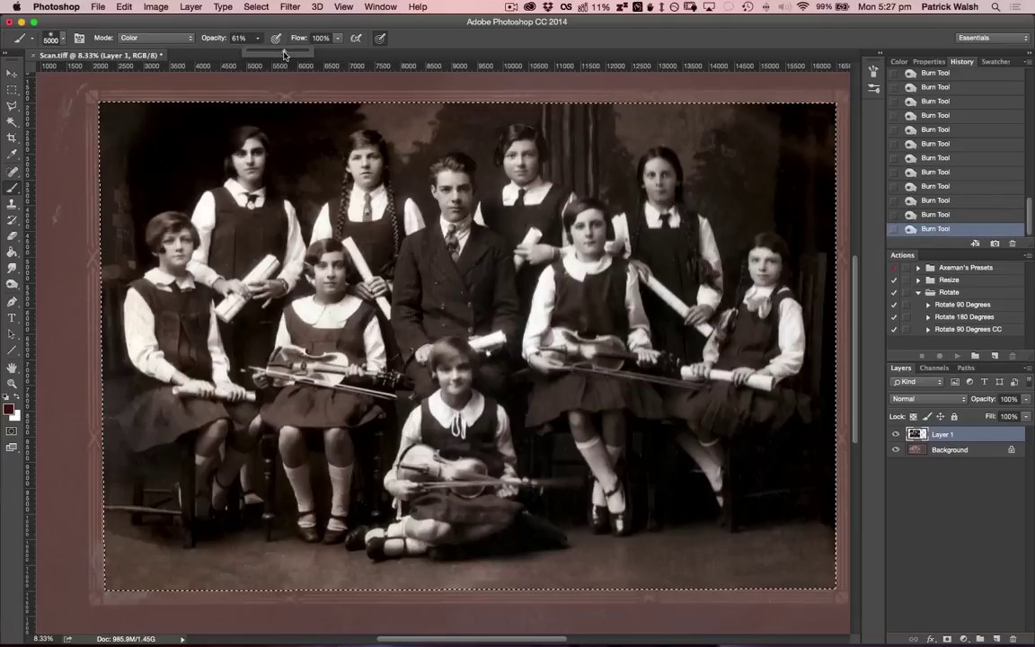
{"action": "left_click", "coordinate": [259, 41]}
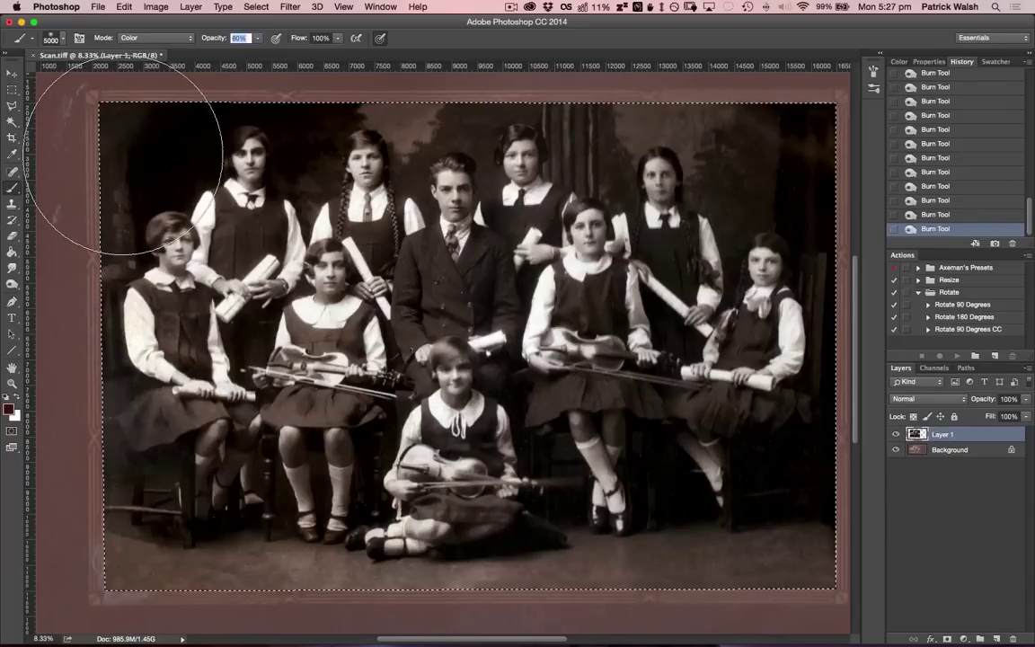
- Try tinting the whole photo with the dark red-brown brush, and undo the stroke
{"action": "left_click_drag", "start_coordinate": [160, 154], "coordinate": [837, 160]}
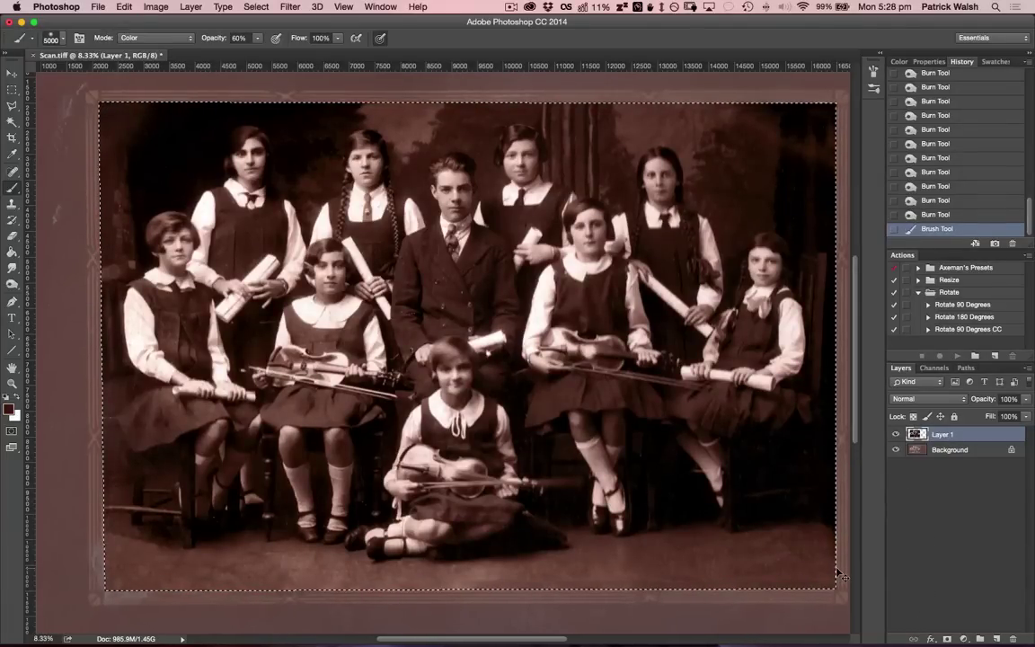
{"action": "key", "text": "super+z"}
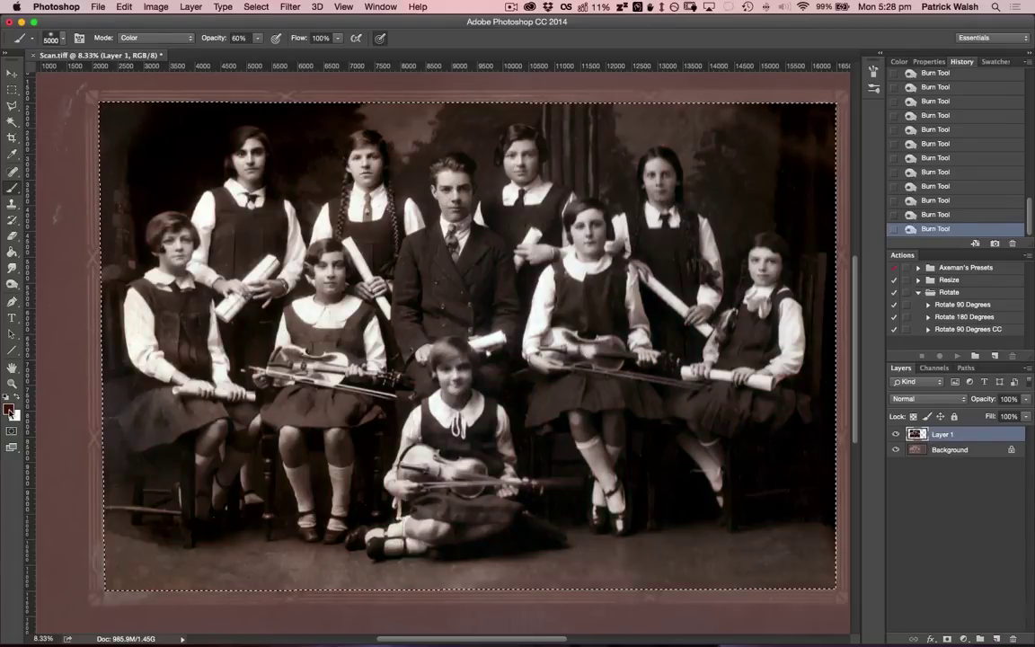
- Choose a less saturated dark brown foreground color and paint it over the whole selected photo to even out the sepia tone
{"action": "left_click", "coordinate": [9, 409]}
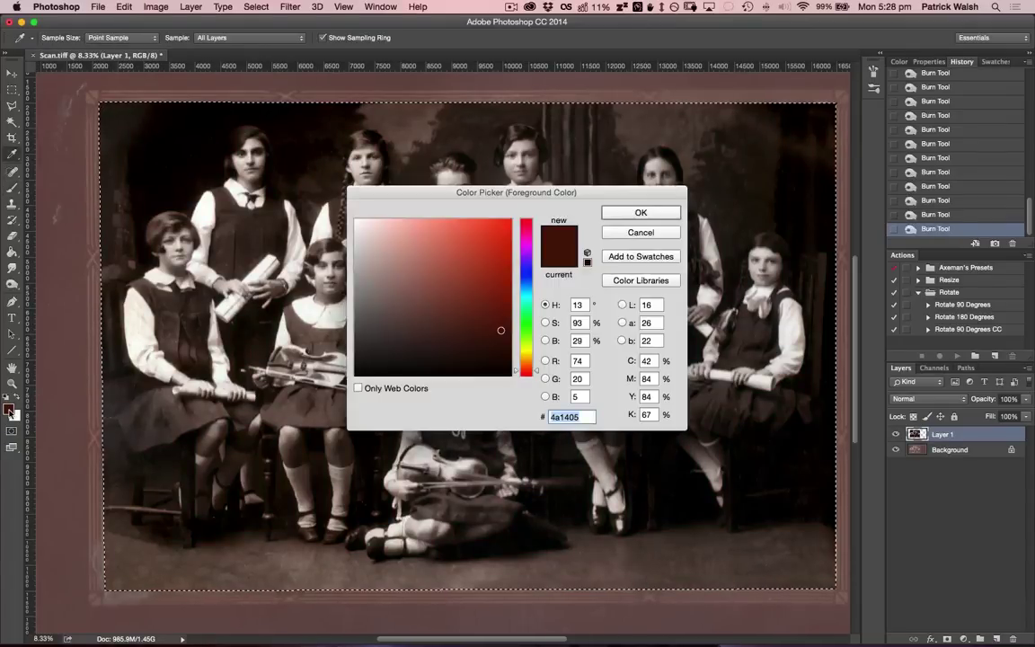
{"action": "left_click", "coordinate": [476, 335]}
{"action": "left_click_drag", "start_coordinate": [476, 334], "coordinate": [460, 335]}
{"action": "left_click", "coordinate": [641, 212]}
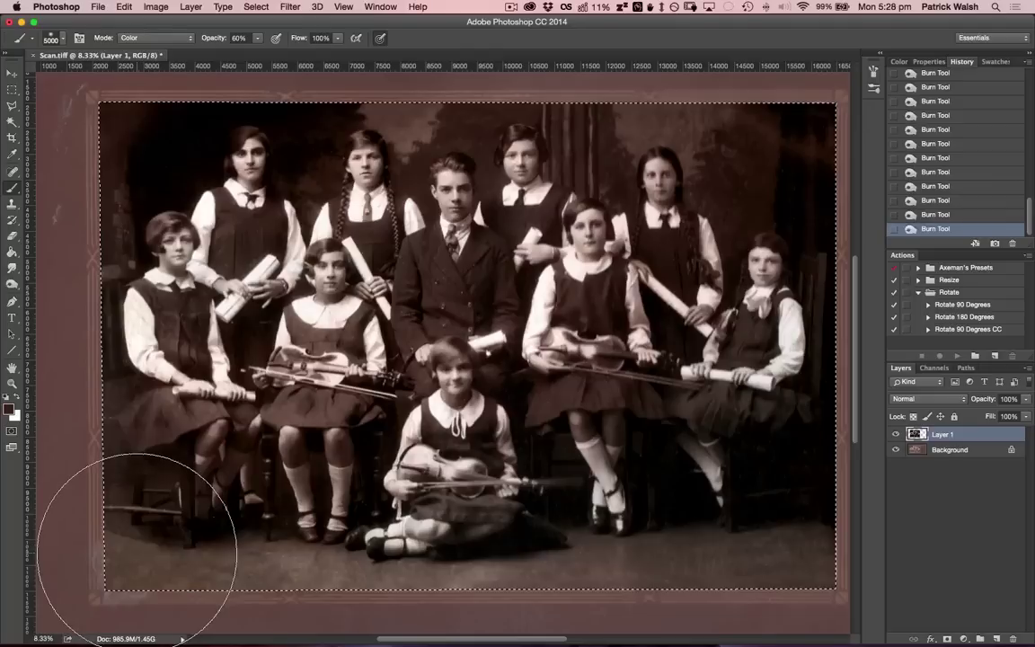
{"action": "mouse_move", "coordinate": [251, 557]}
{"action": "left_mouse_down"}
{"action": "mouse_move", "coordinate": [716, 537]}
{"action": "mouse_move", "coordinate": [828, 552]}
{"action": "left_mouse_up"}
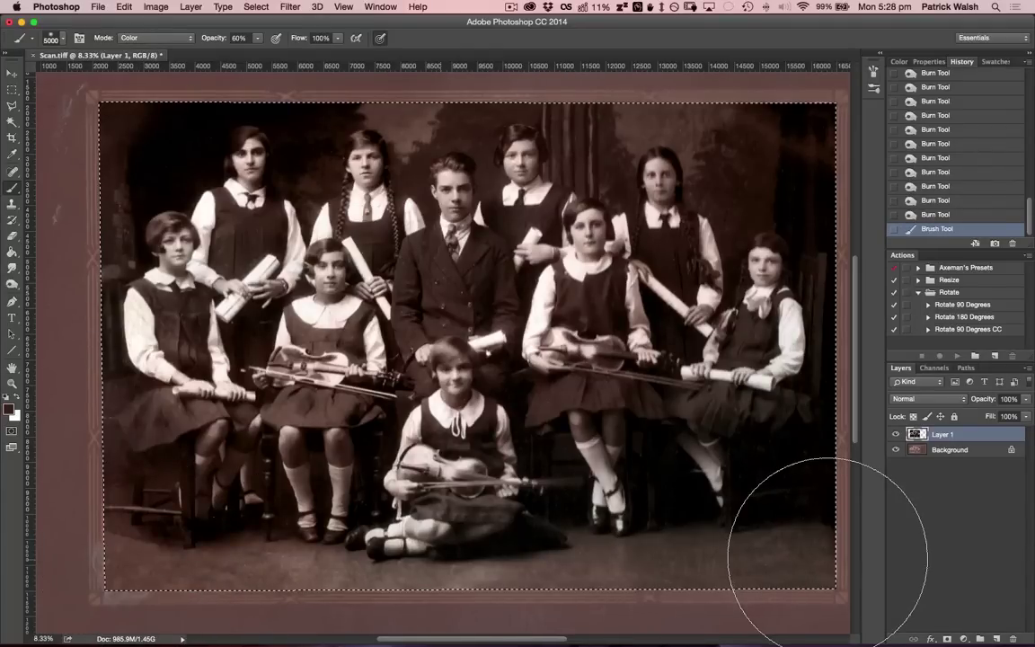
- Brush the dark brown tint again over the photo, including the floor along its lower edge, and clear the selection
{"action": "left_click", "coordinate": [829, 553]}
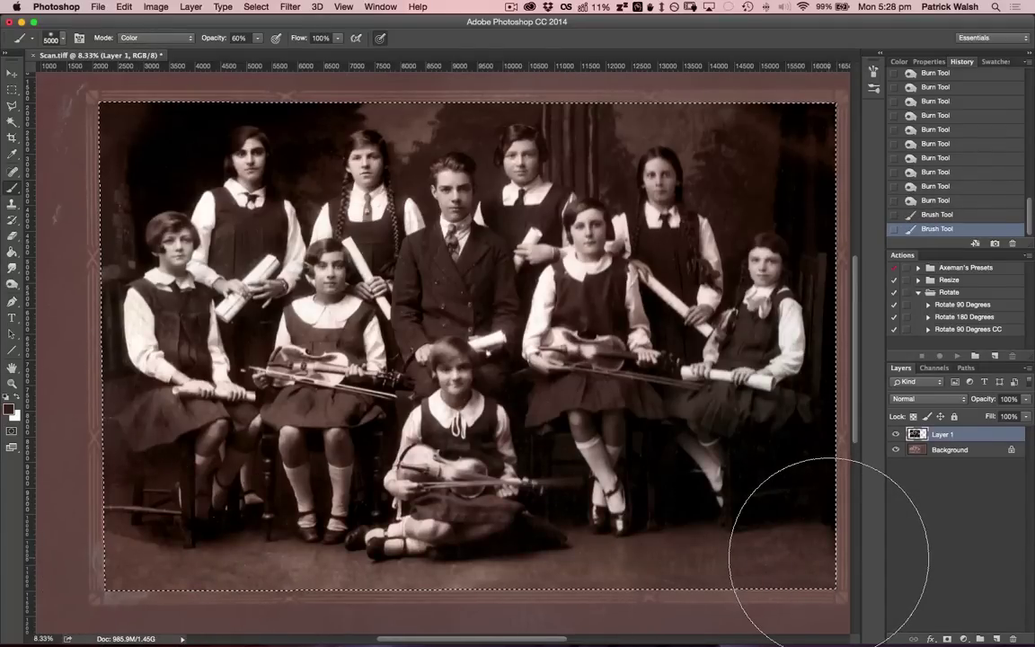
{"action": "key", "text": "ctrl+z"}
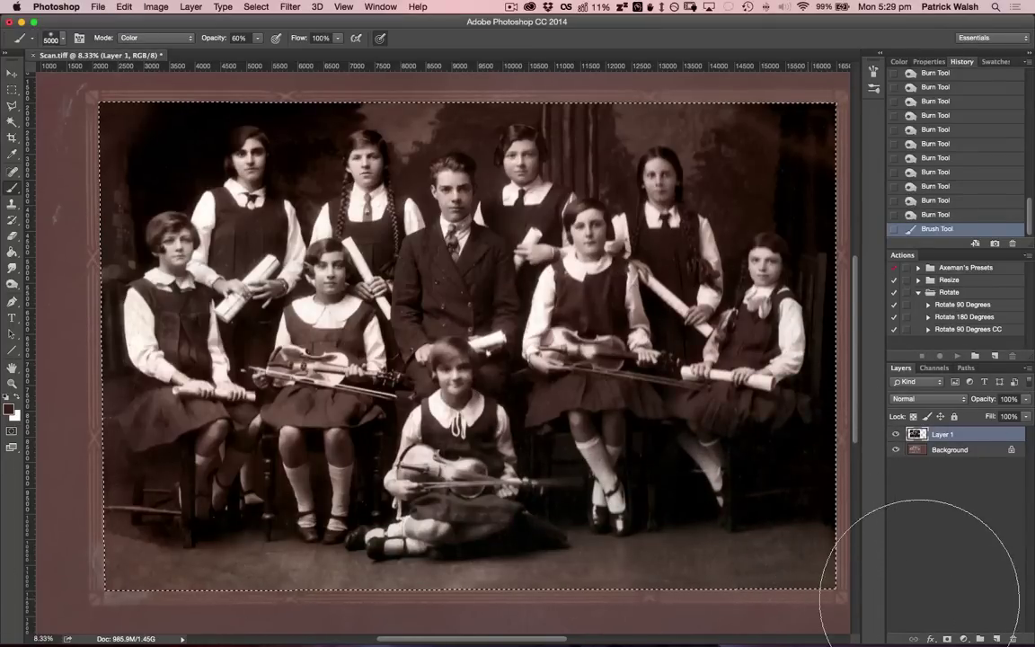
{"action": "key", "text": "ctrl+z"}
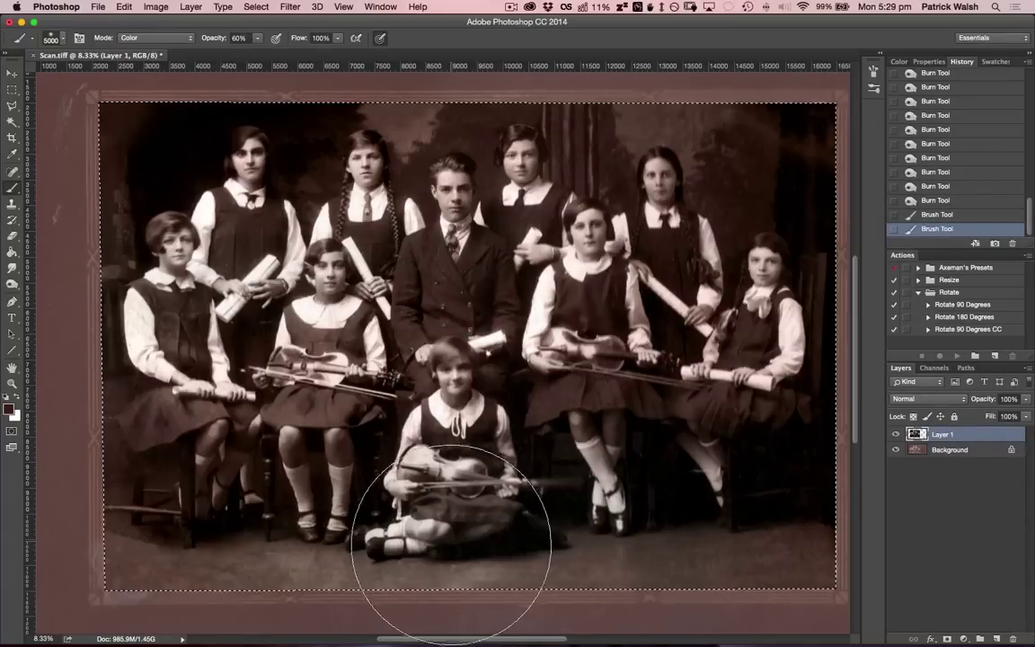
{"action": "mouse_move", "coordinate": [453, 542]}
{"action": "left_mouse_down"}
{"action": "mouse_move", "coordinate": [462, 566]}
{"action": "mouse_move", "coordinate": [329, 555]}
{"action": "mouse_move", "coordinate": [279, 566]}
{"action": "mouse_move", "coordinate": [153, 562]}
{"action": "left_mouse_up"}
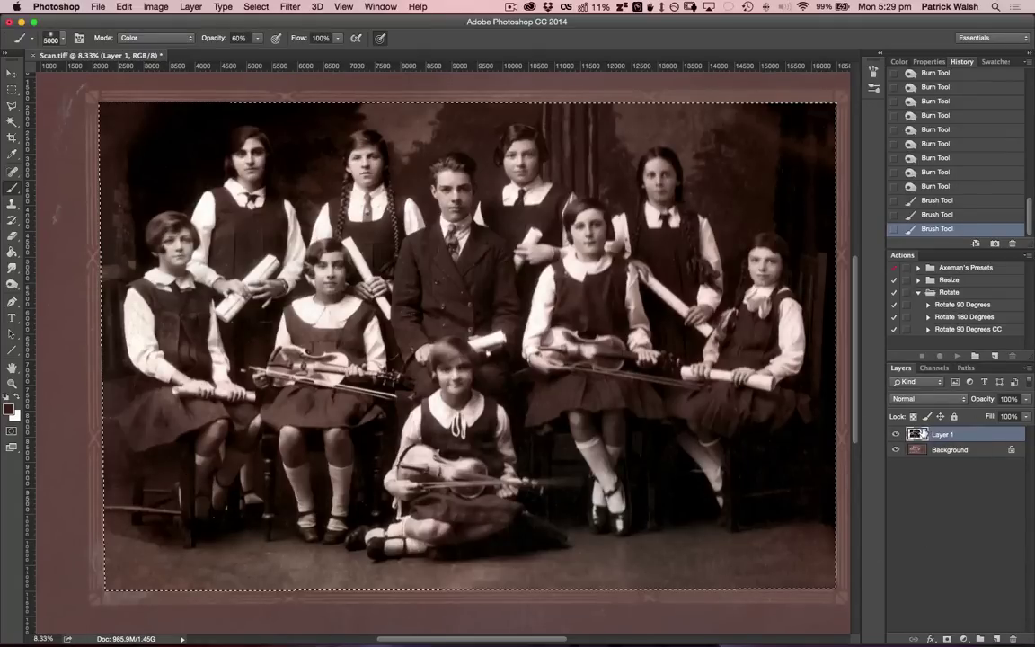
{"action": "key", "text": "super+d"}
{"action": "key", "text": "super+d"}
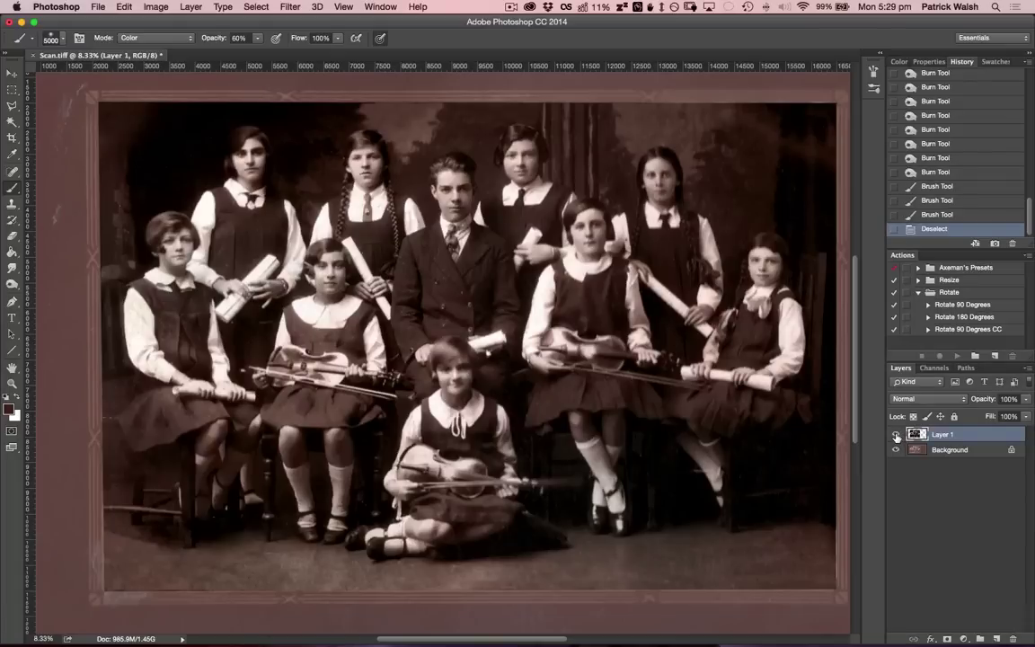
- Compare the restored photo with the damaged original by repeatedly hiding and showing Layer 1
{"action": "left_click", "coordinate": [896, 435]}
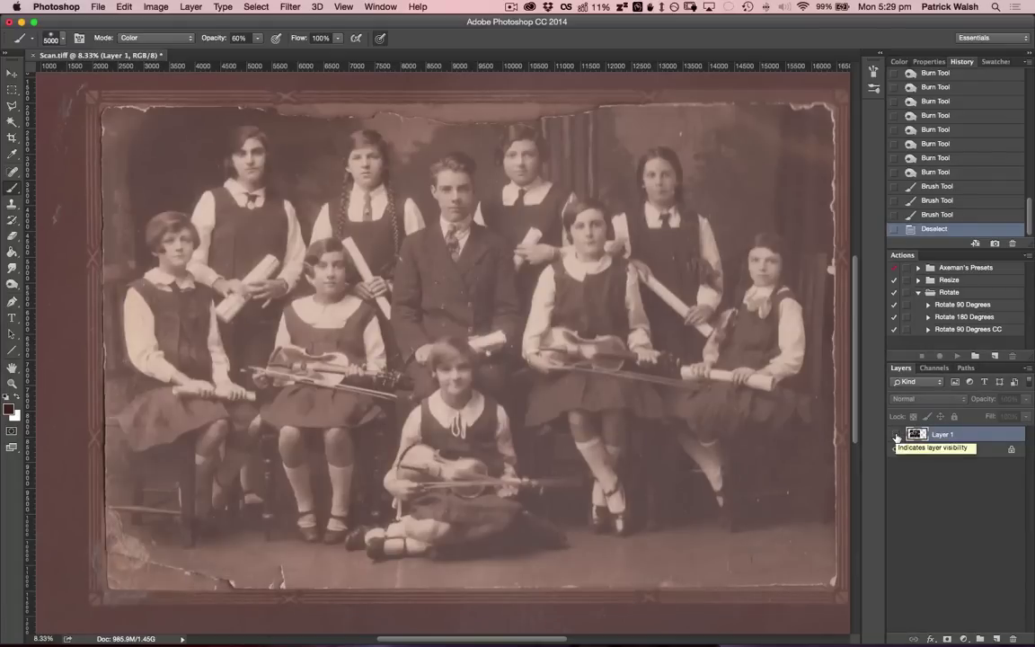
{"action": "left_click", "coordinate": [896, 436]}
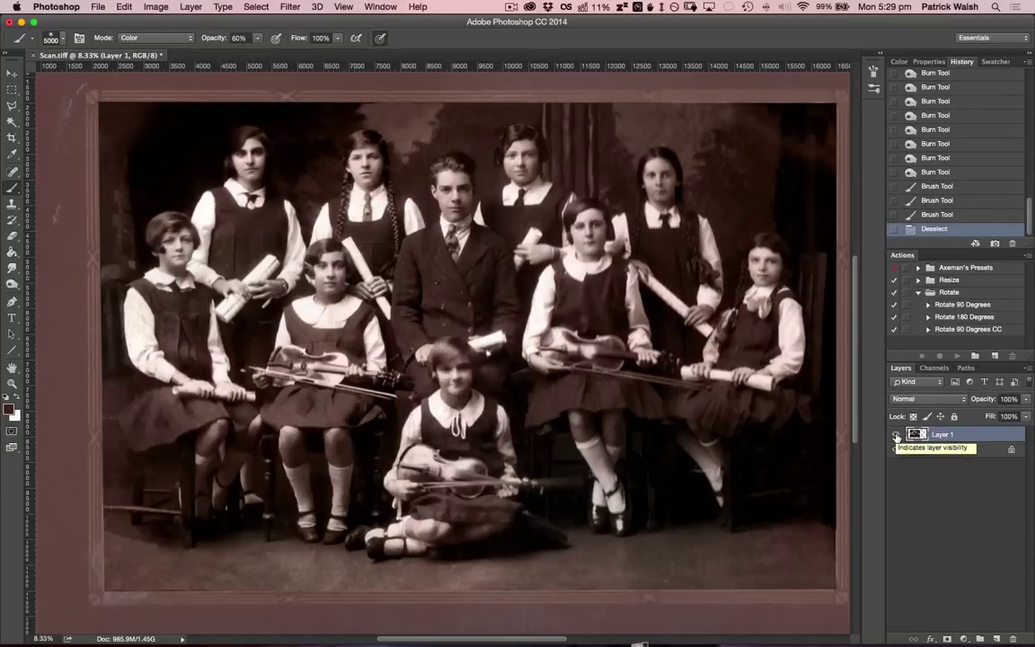
{"action": "left_click", "coordinate": [896, 436]}
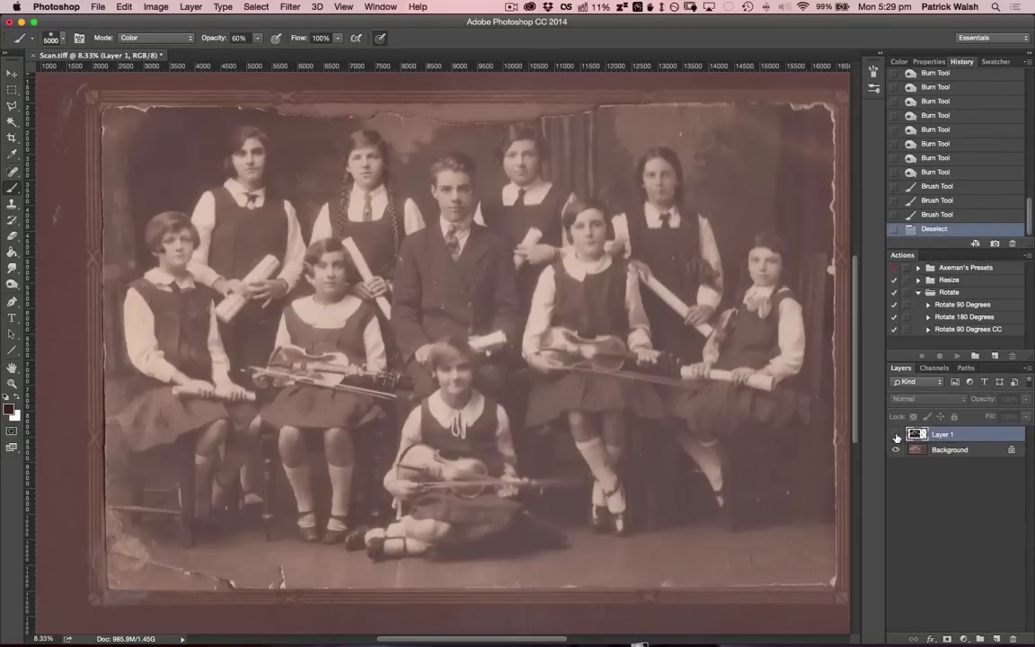
{"action": "left_click", "coordinate": [896, 436]}
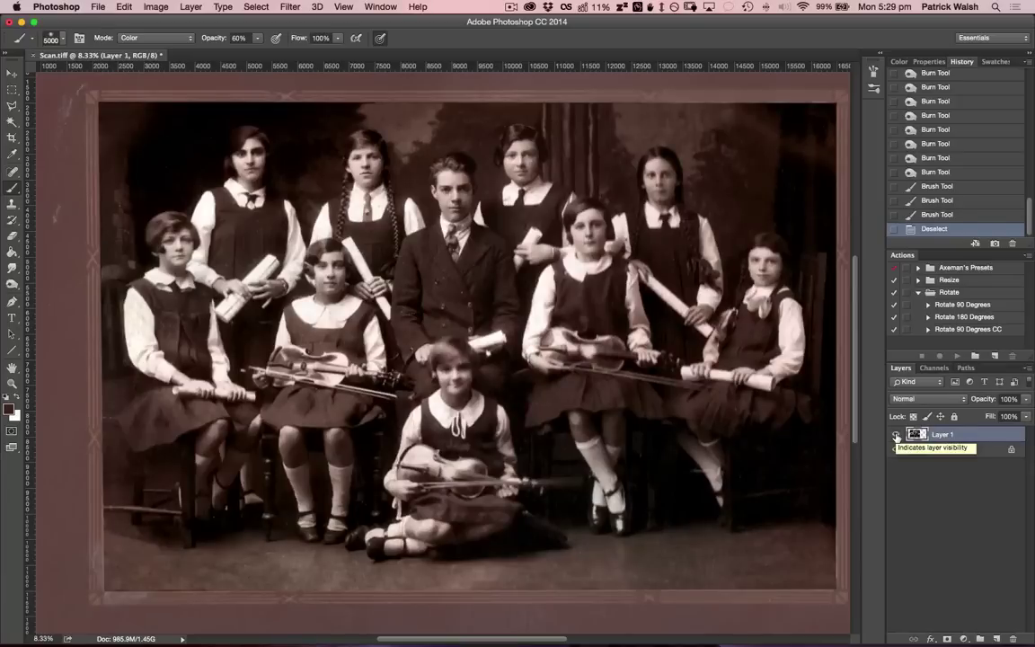
{"action": "left_click", "coordinate": [896, 435]}
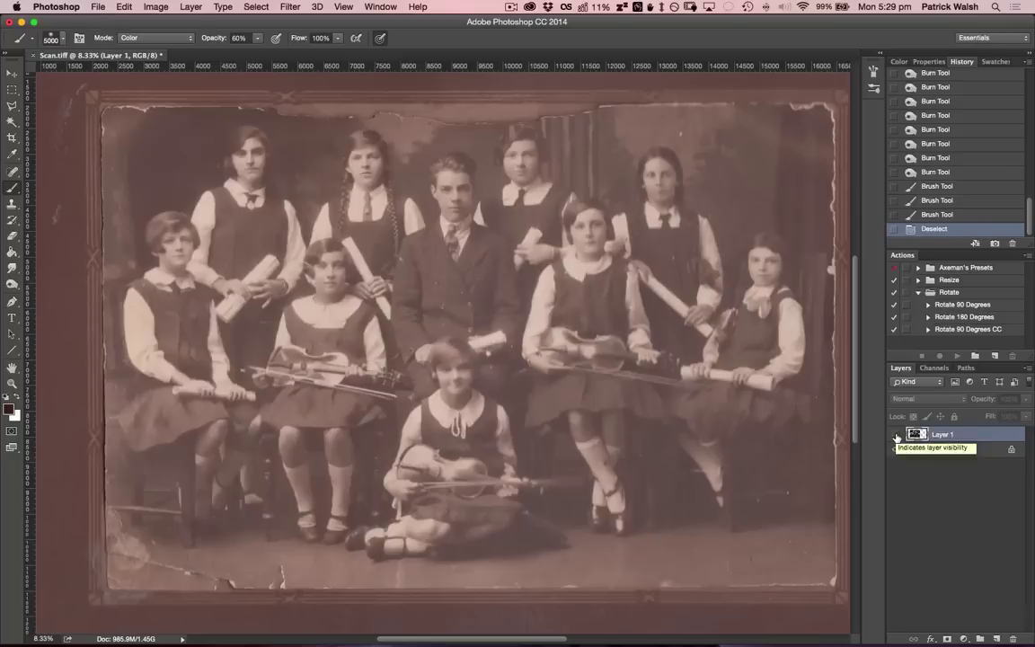
{"action": "left_click", "coordinate": [896, 435]}
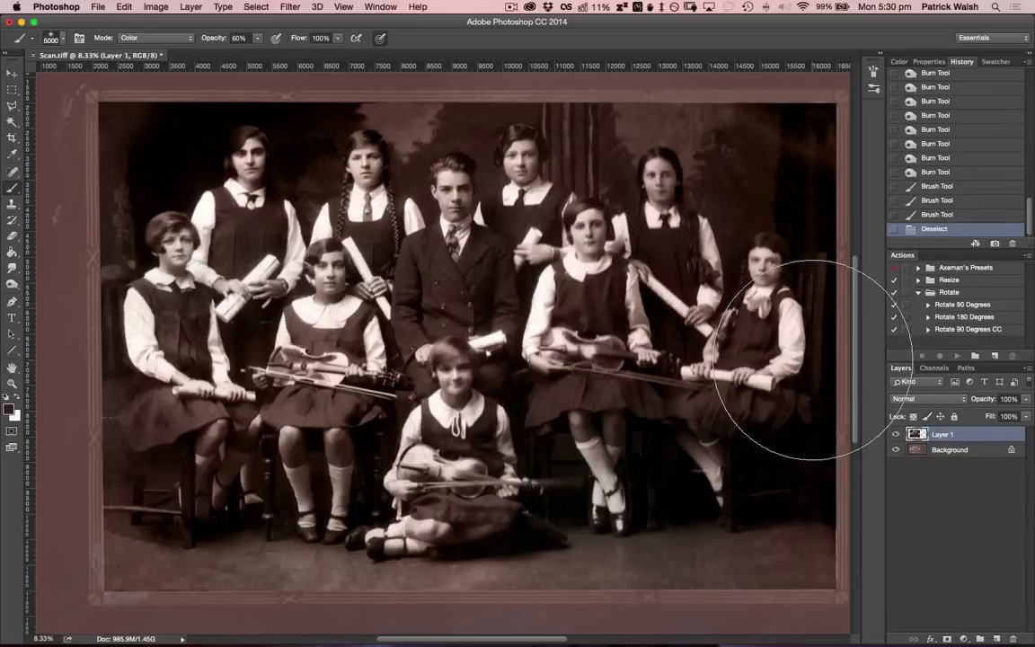
{"action": "left_click", "coordinate": [11, 74]}
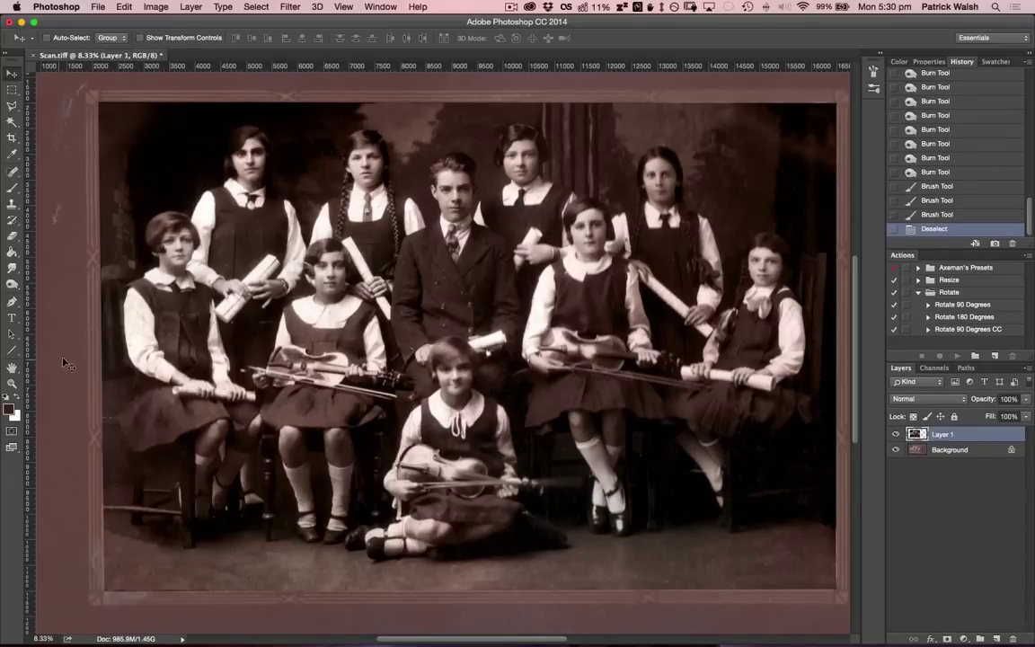
{"action": "mouse_move", "coordinate": [373, 361]}
{"action": "left_mouse_down"}
{"action": "mouse_move", "coordinate": [327, 360]}
{"action": "mouse_move", "coordinate": [355, 369]}
{"action": "left_mouse_up"}
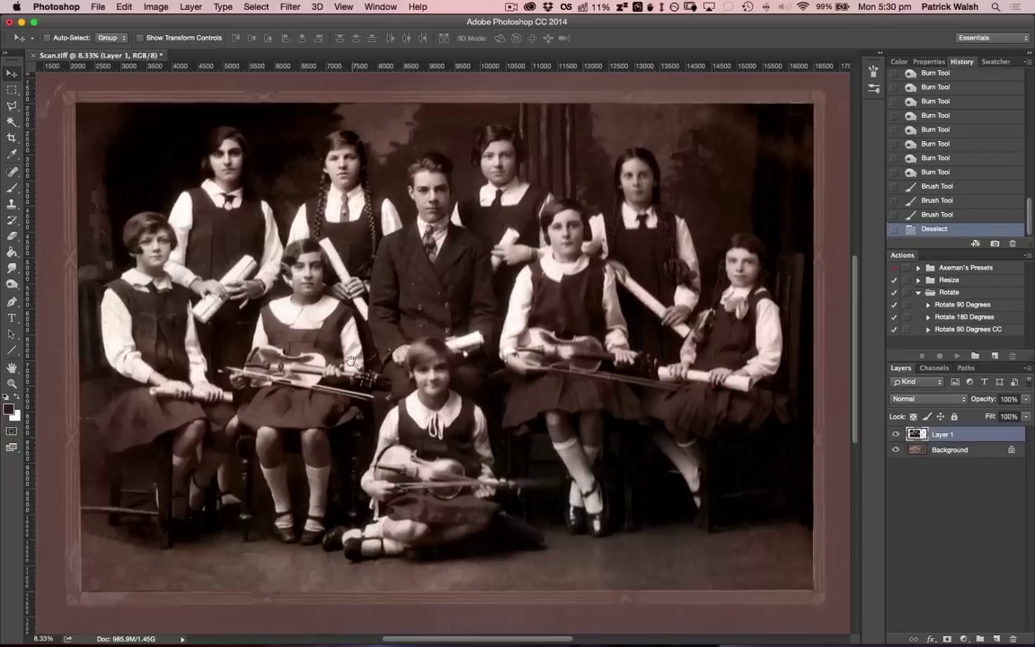